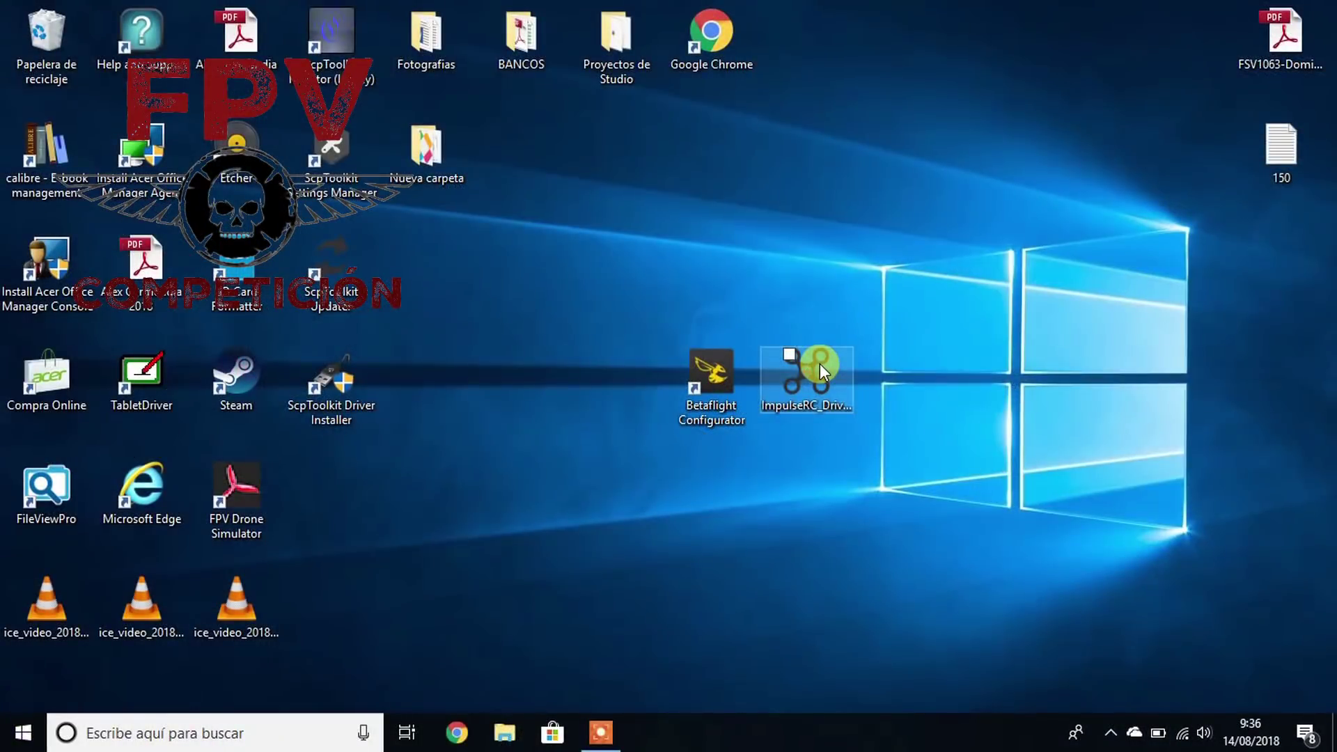
Step: Run ImpulseRC Driver Fixer to repair the flight controller drivers and close its window
left_click(820, 364)
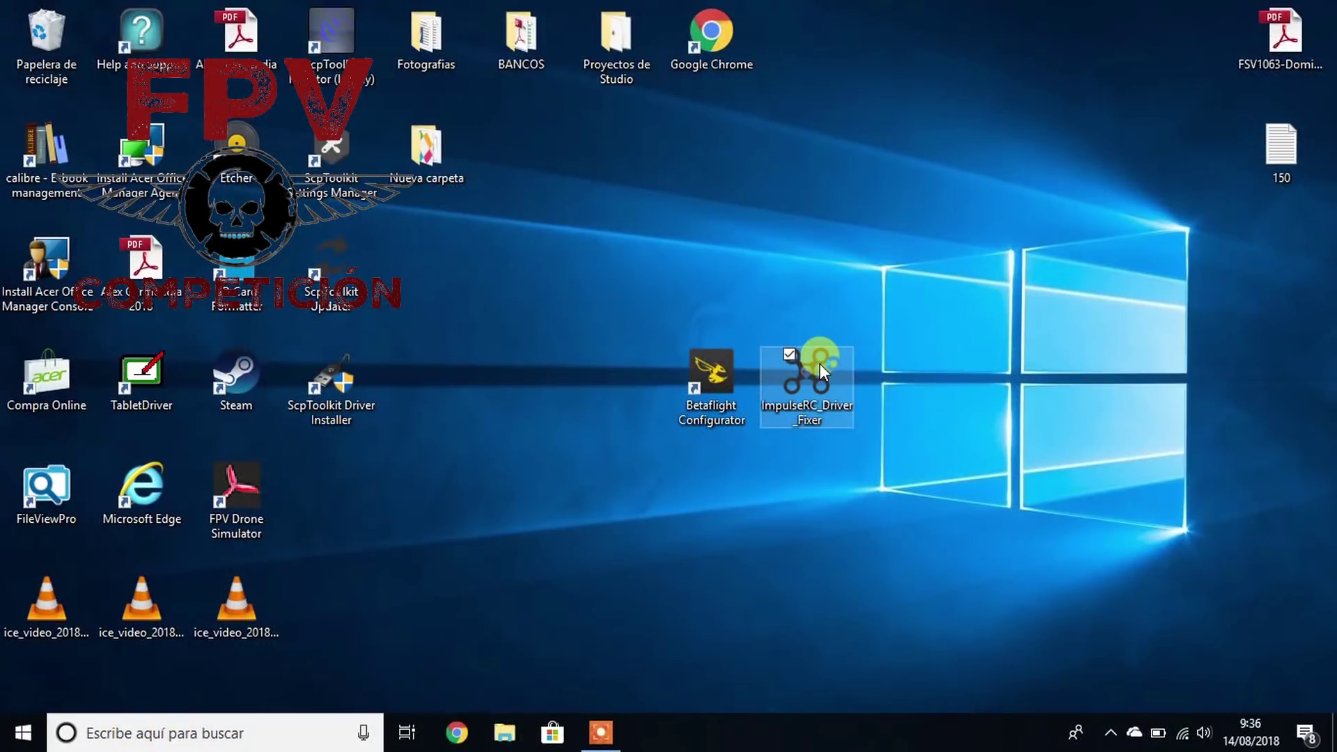
double_click(820, 364)
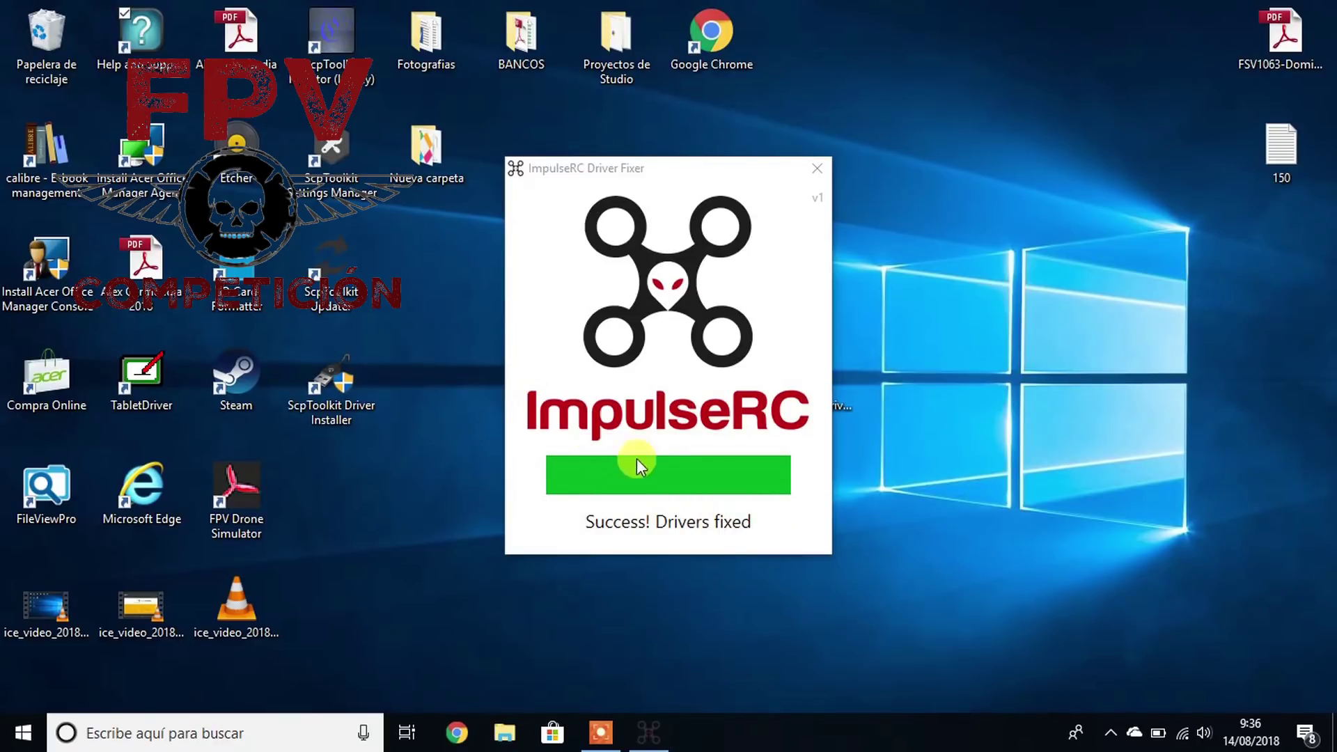
left_click(817, 169)
left_click(817, 170)
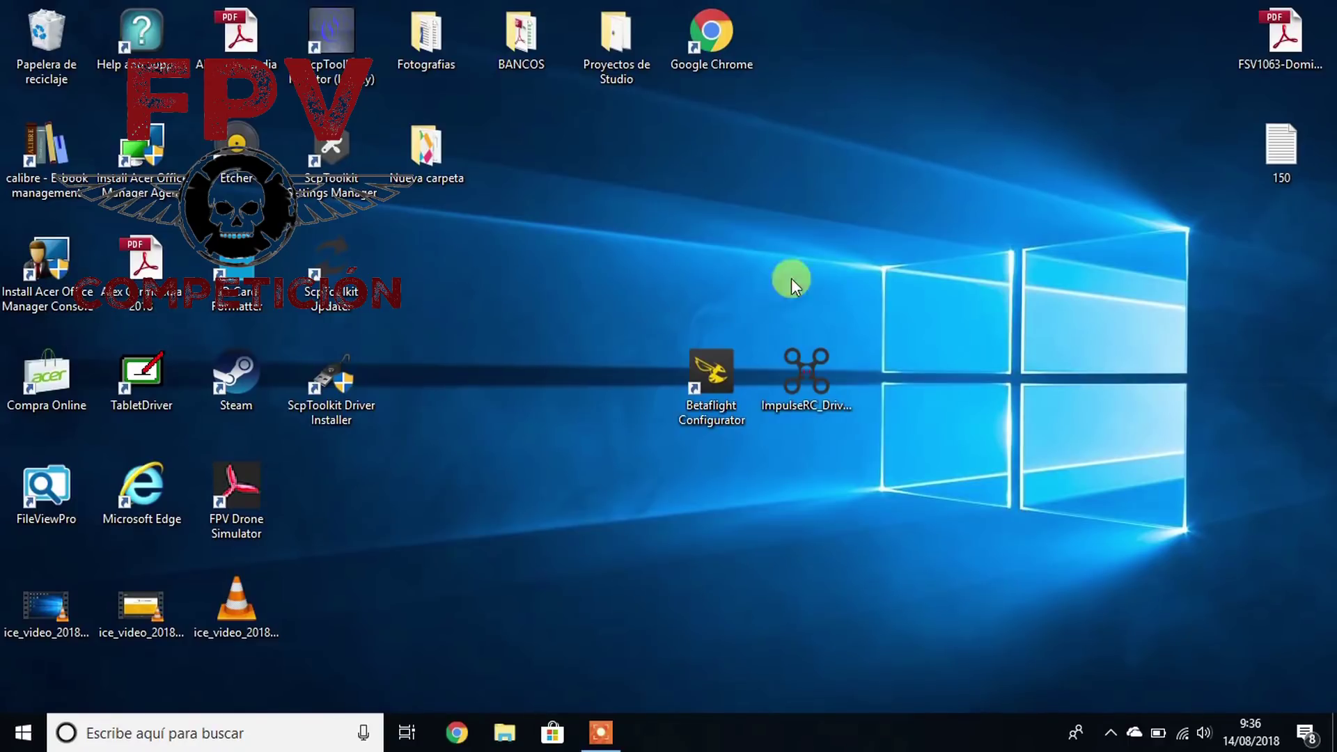
Step: Launch Betaflight Configurator from the desktop and dismiss the outdated-version notice
left_click(702, 400)
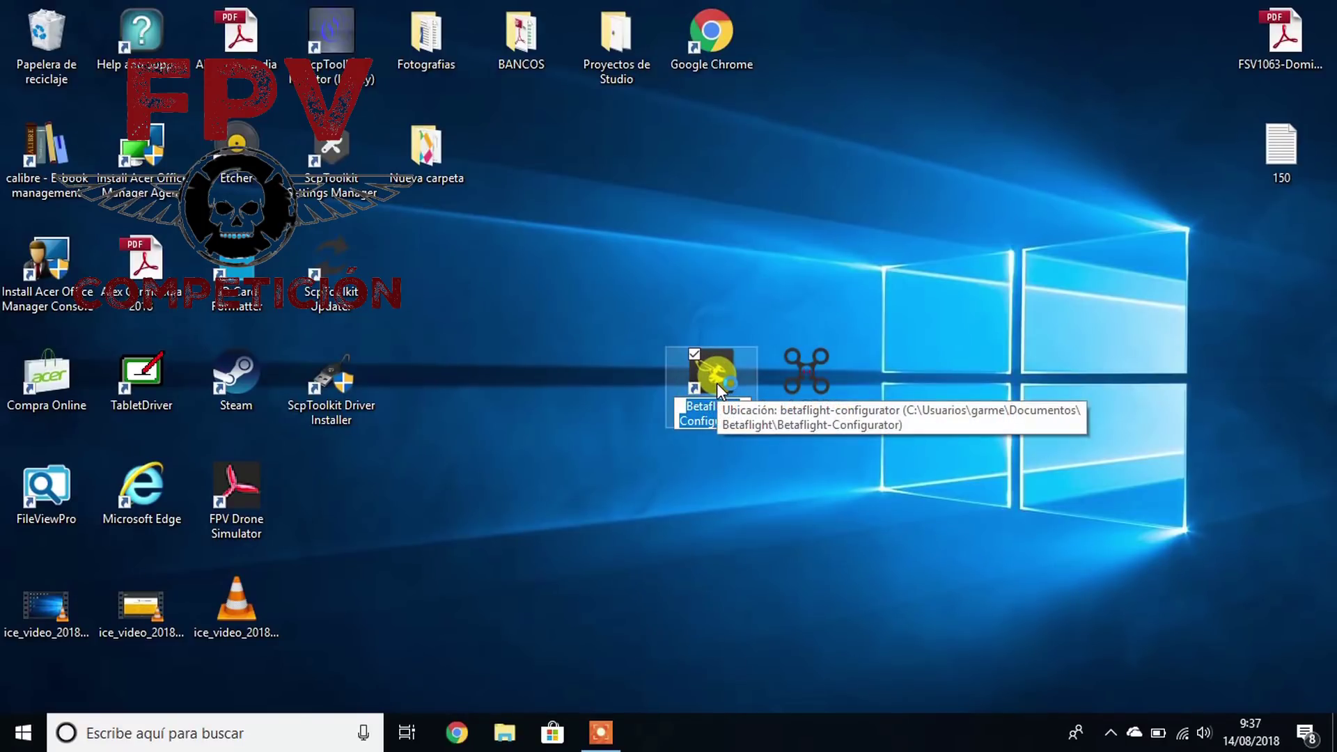
double_click(716, 383)
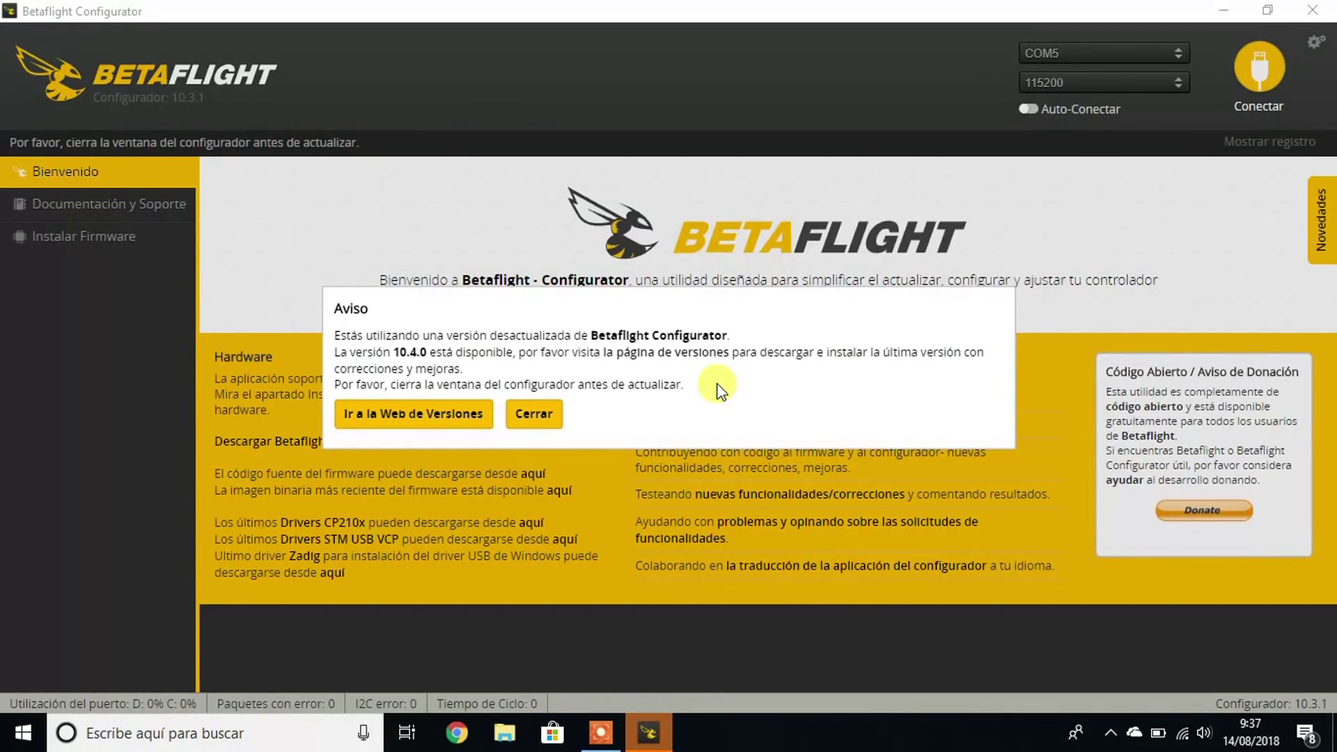
left_click(522, 415)
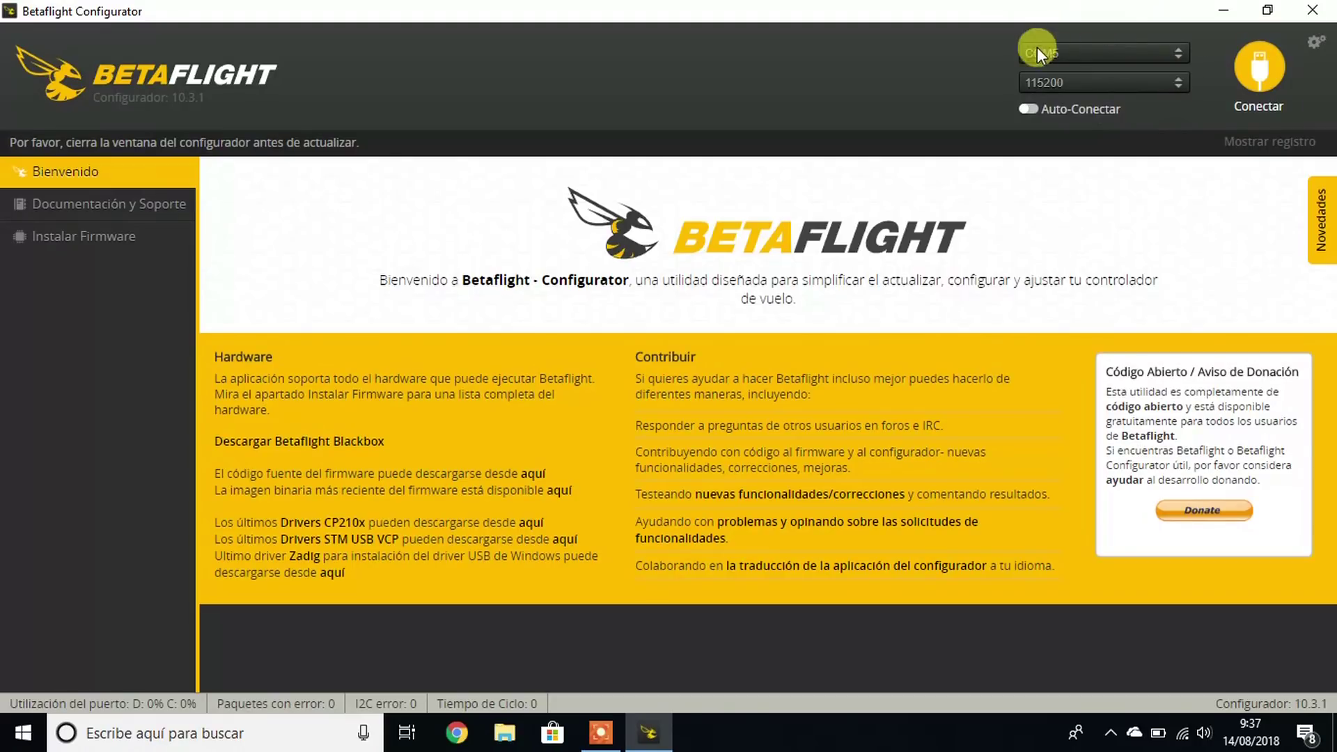
Step: Connect to the flight controller on COM5 at 115200 and calibrate the accelerometer
left_click(1258, 73)
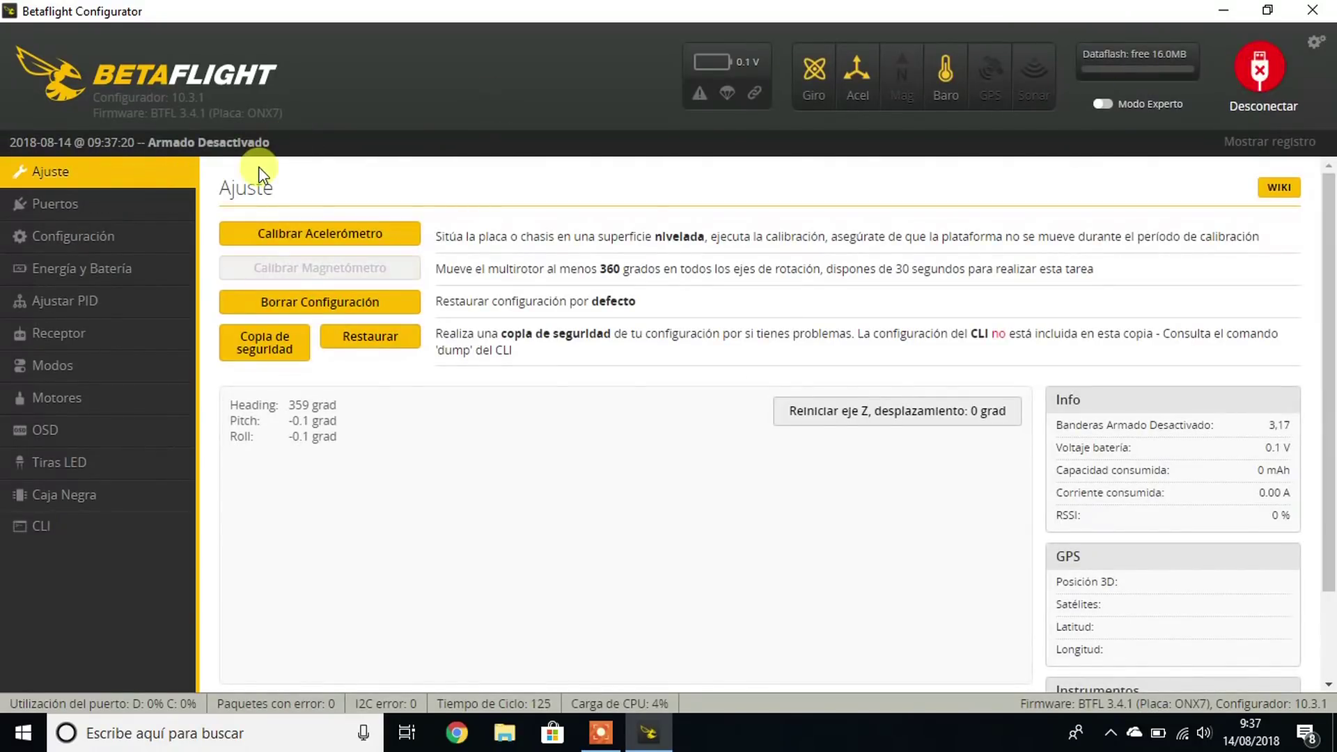
left_click(338, 237)
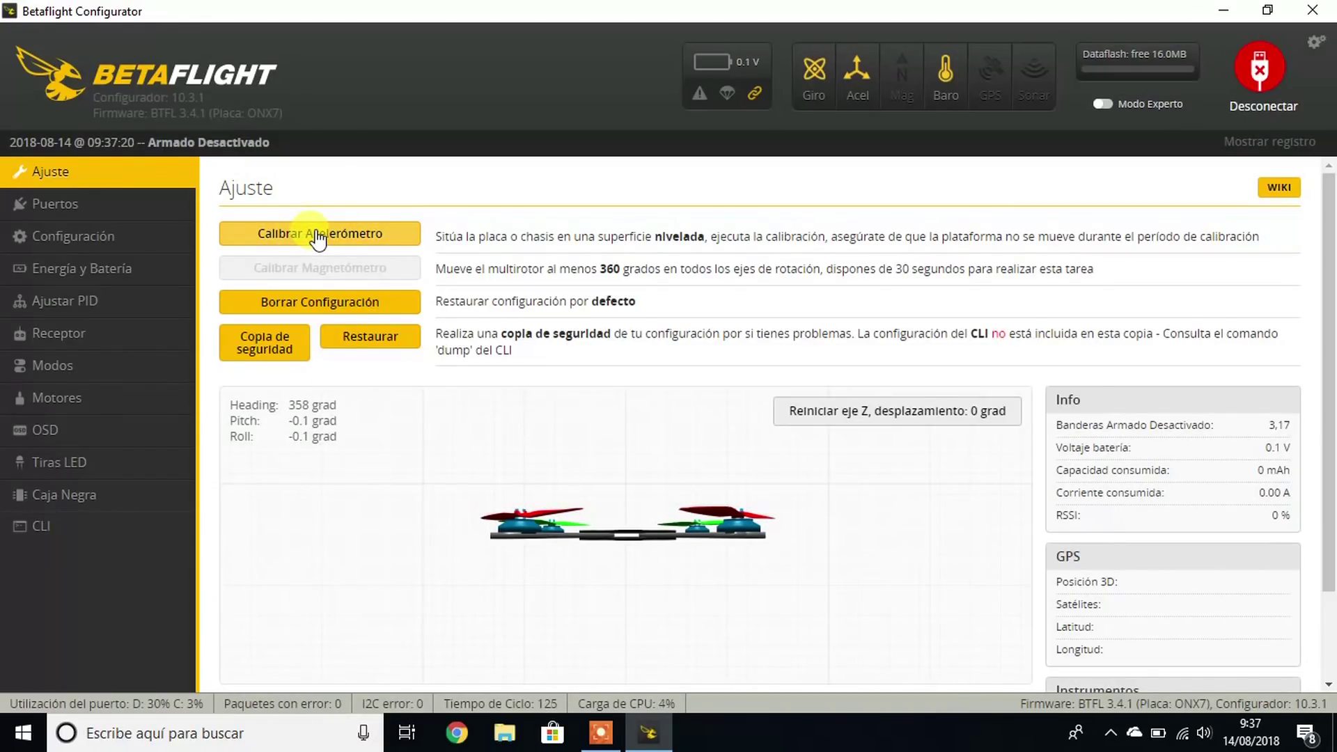
left_click(317, 237)
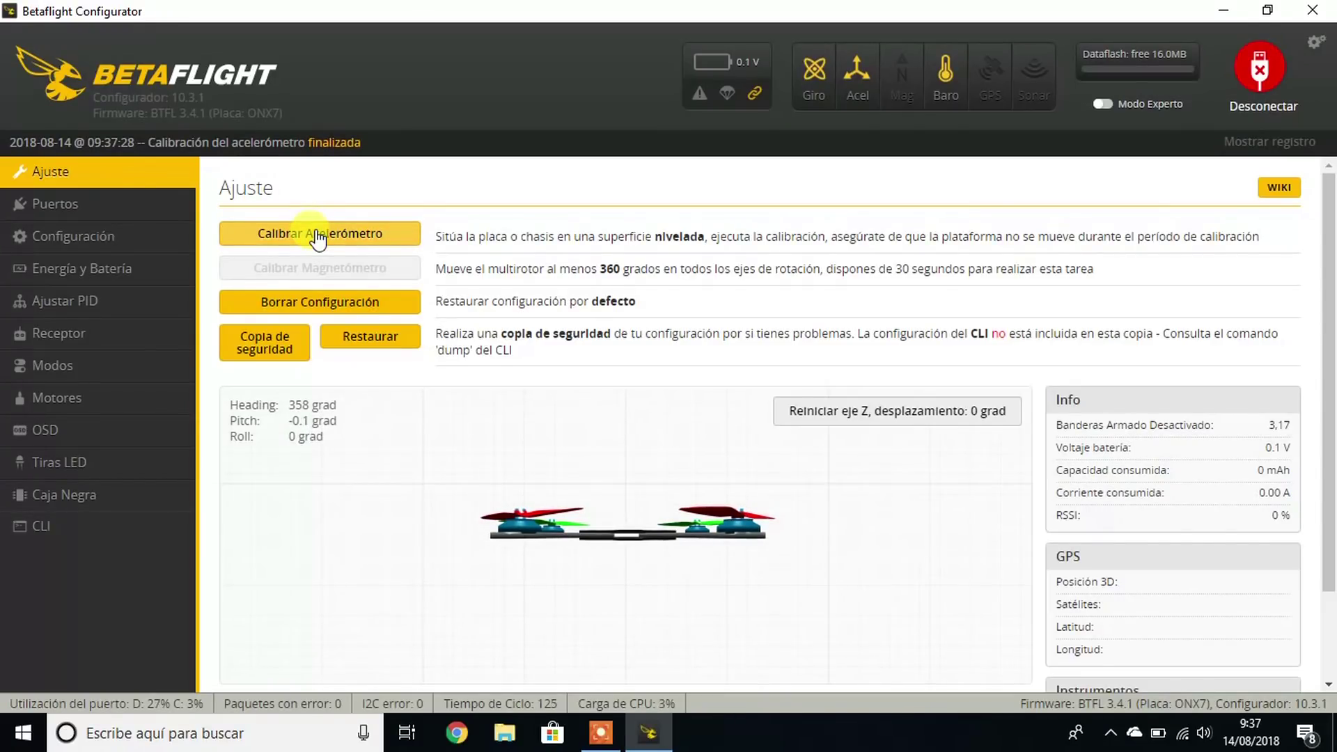
Step: Save the serial port settings with a board restart, reconnect to the flight controller and reopen the port settings
left_click(115, 214)
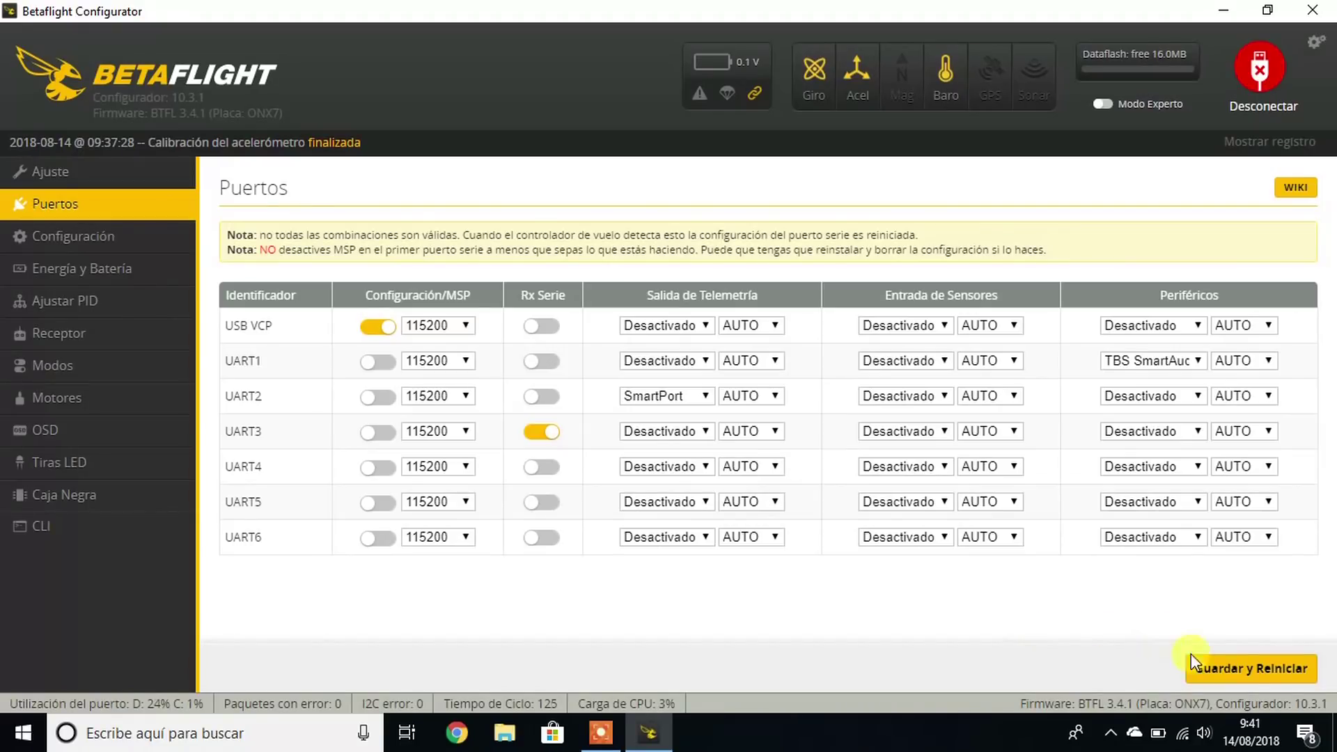
left_click(1243, 681)
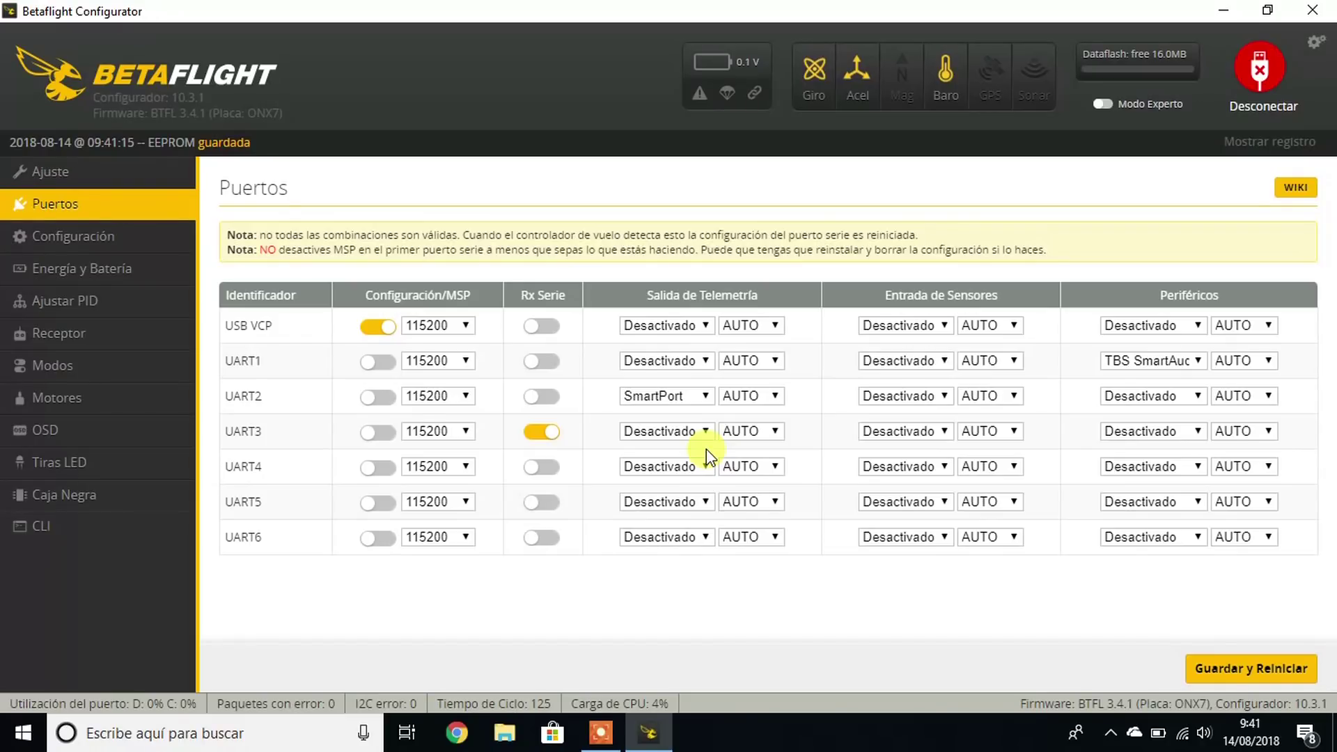
left_click(1257, 68)
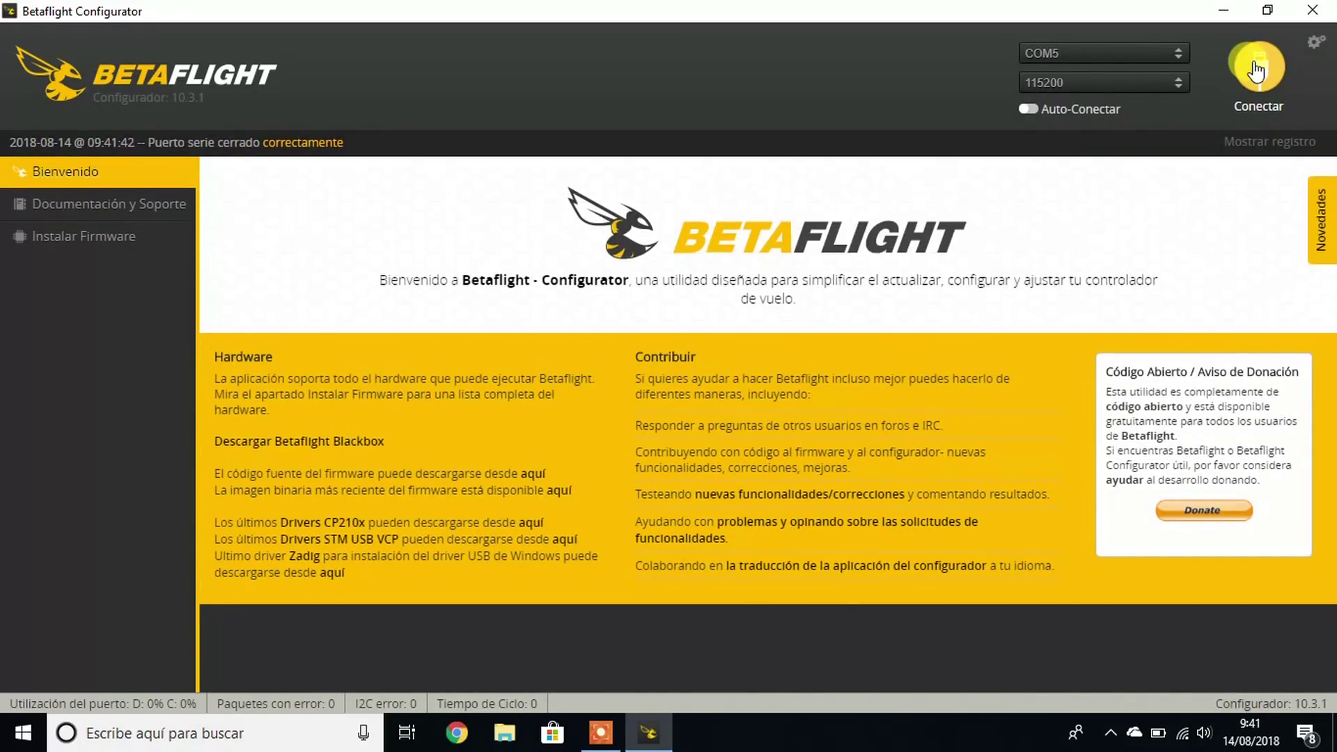
left_click(1257, 69)
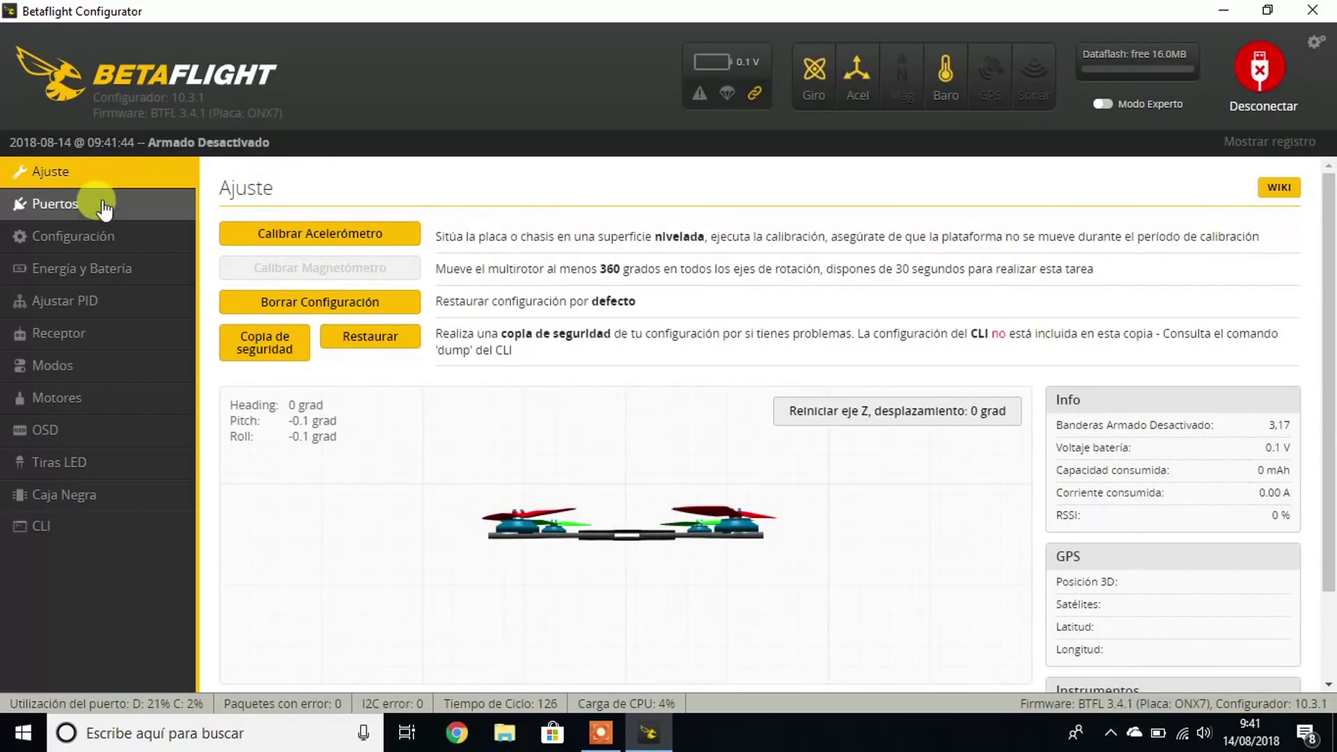
left_click(103, 206)
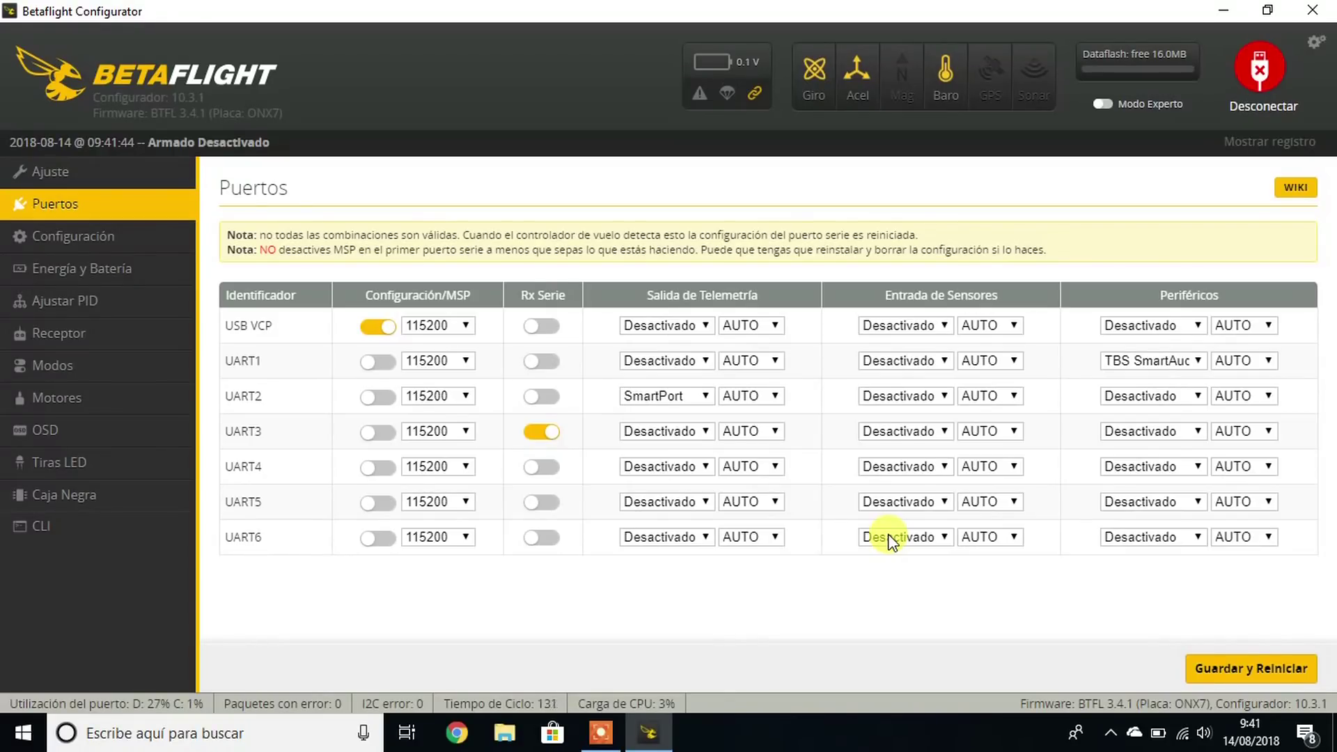
Step: Select Quad X as the mixer type in the general configuration
left_click(119, 239)
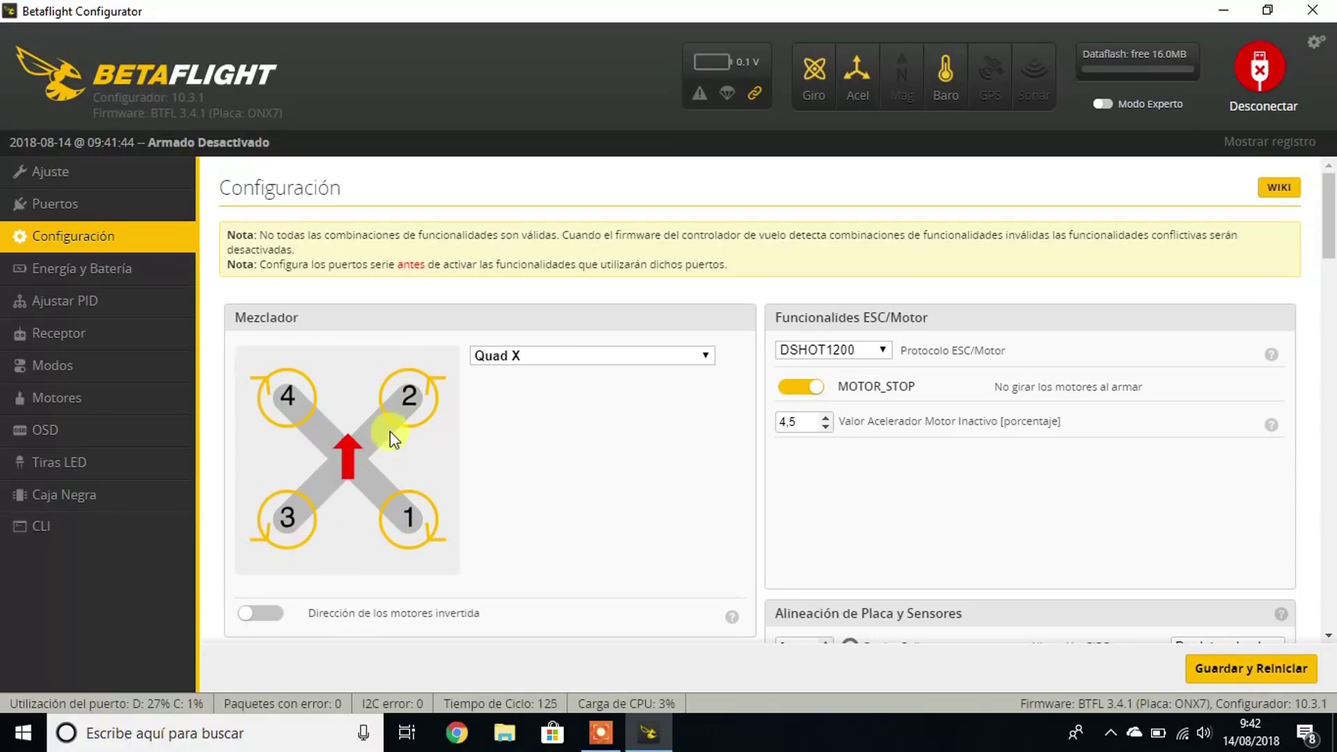
left_click(545, 357)
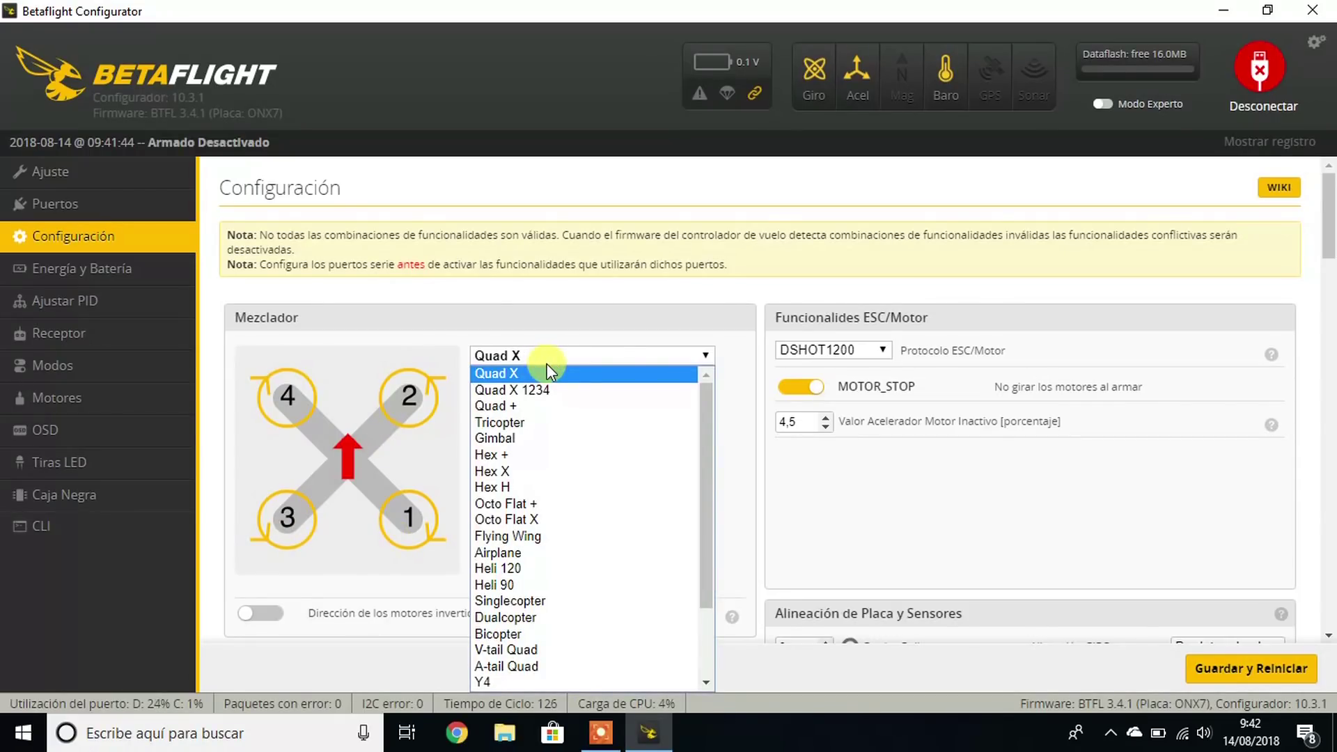
left_click(547, 370)
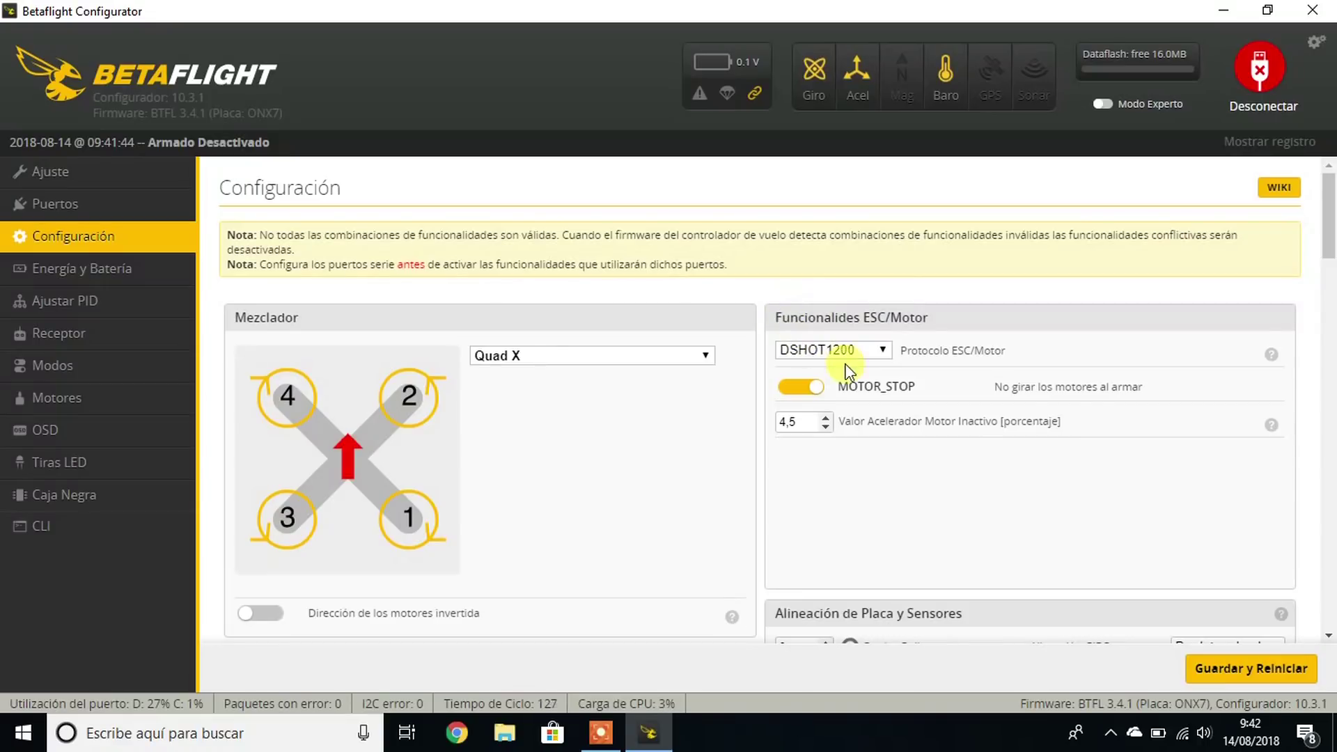
Step: Choose DSHOT1200 as the ESC/motor protocol and toggle the MOTOR_STOP option
left_click(827, 350)
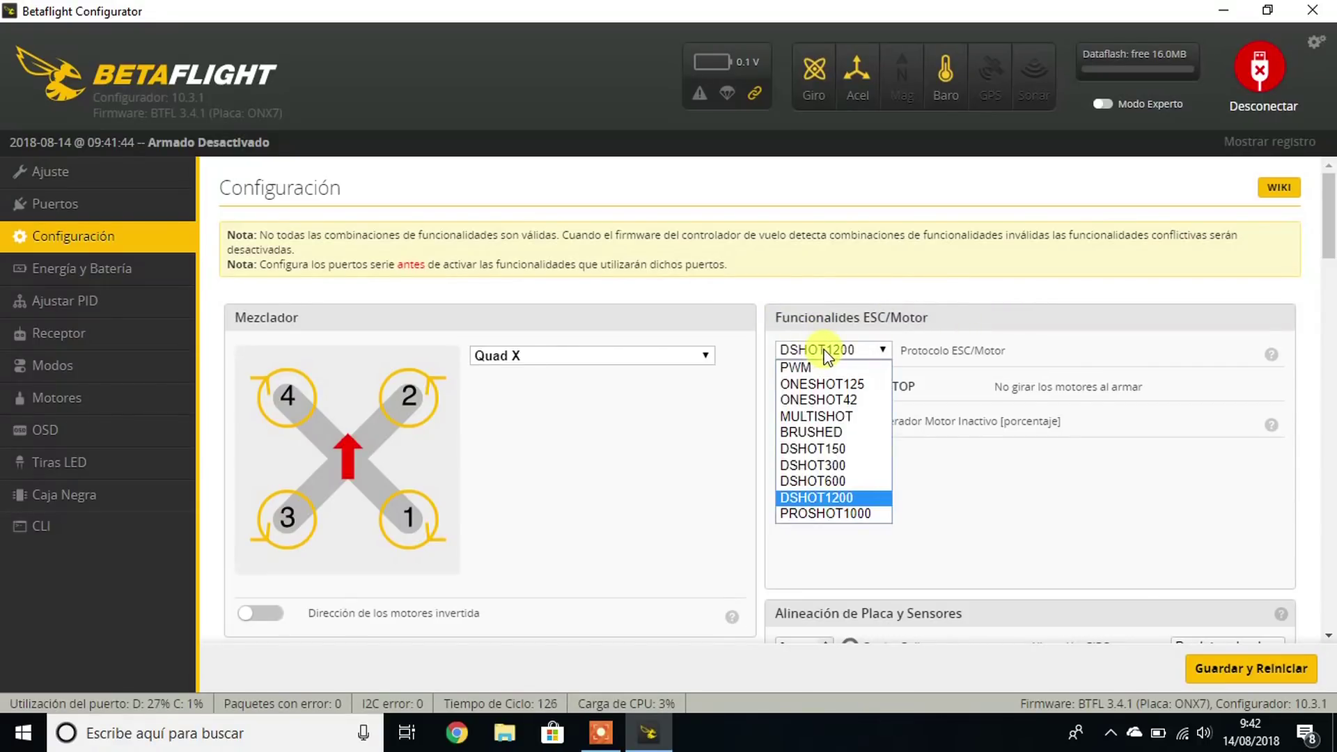
left_click(833, 482)
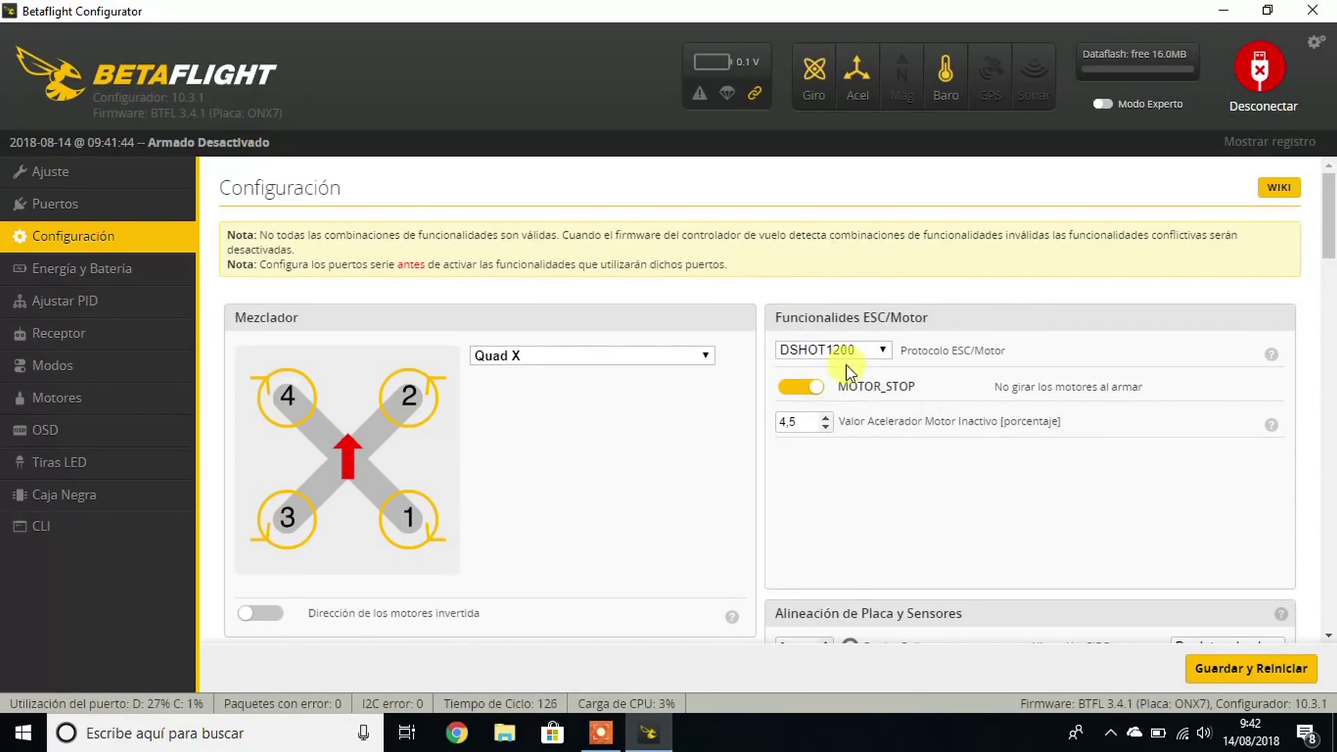
left_click(801, 391)
Step: Enable the 32 kHz gyro sampling mode, with gyro update and PID loop frequencies at 32 kHz
scroll(1331, 254, "down", 1)
scroll(1332, 255, "down", 5)
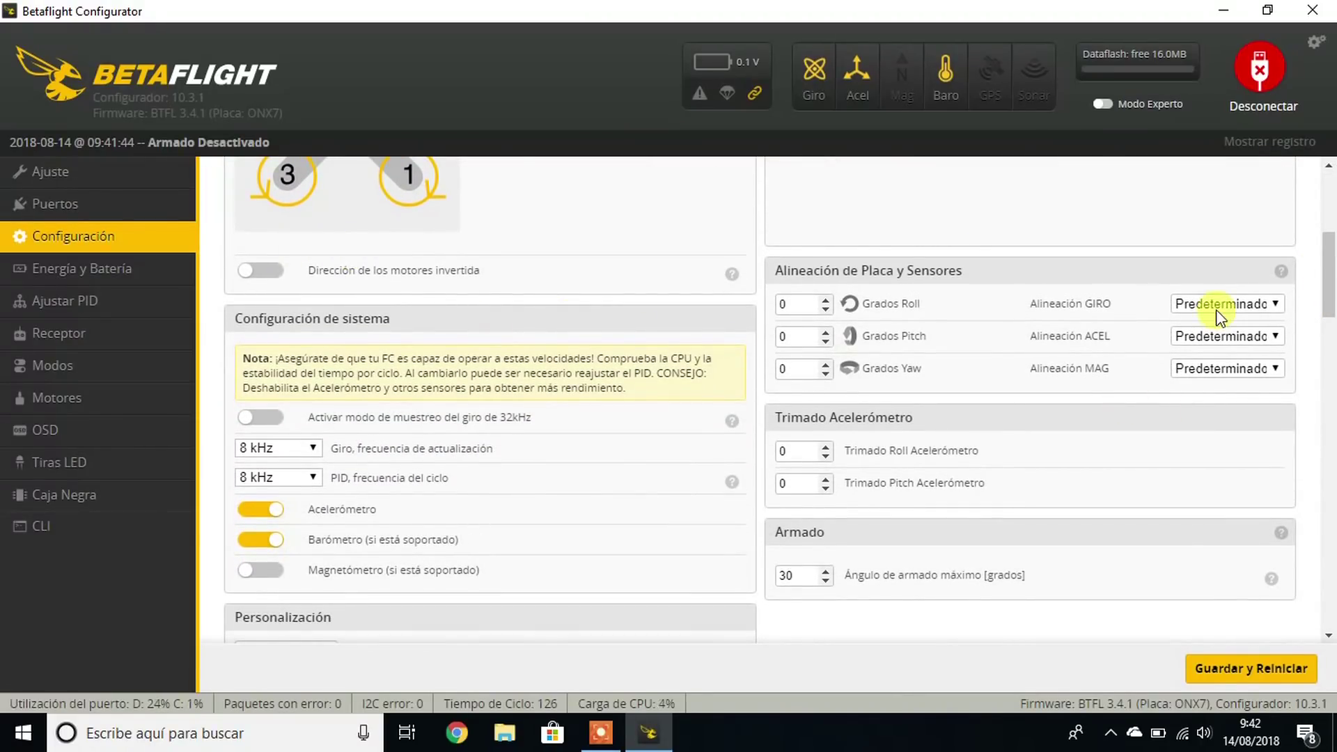
left_click_drag(1331, 286, 1331, 289)
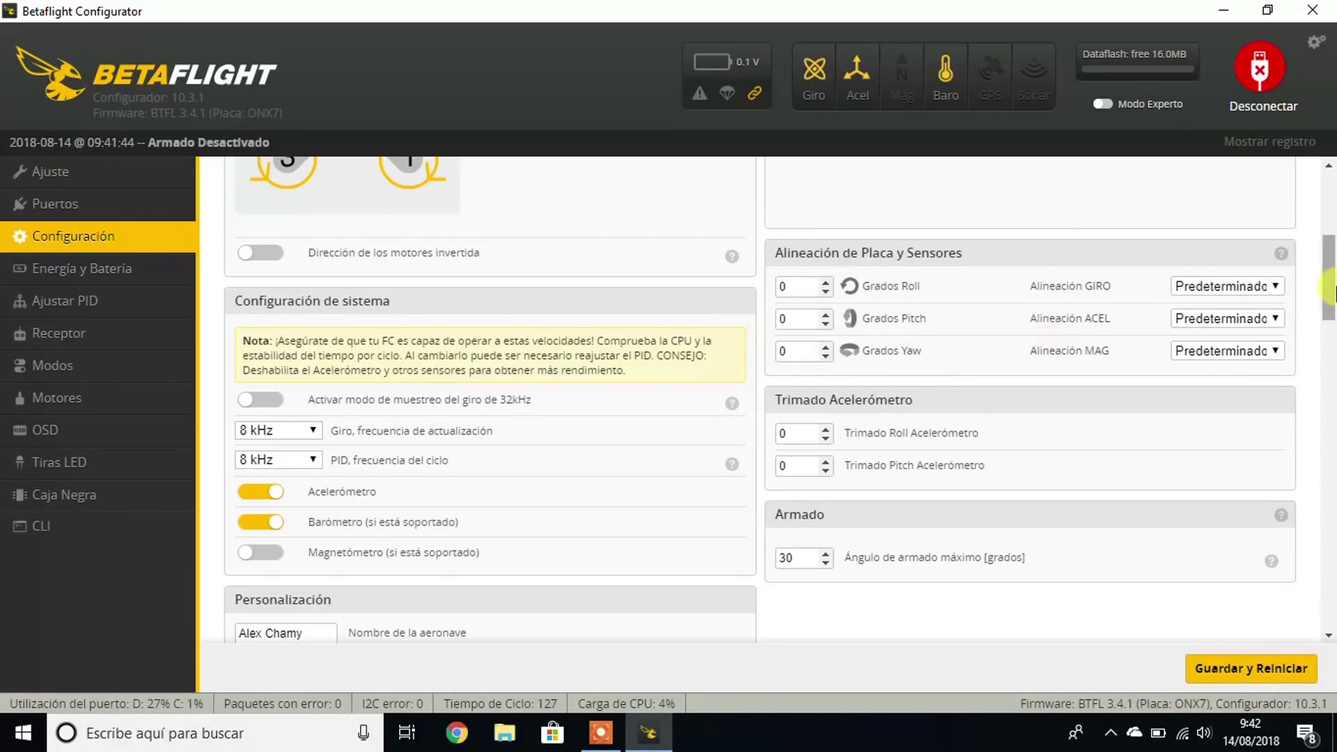
left_click_drag(1332, 289, 1331, 322)
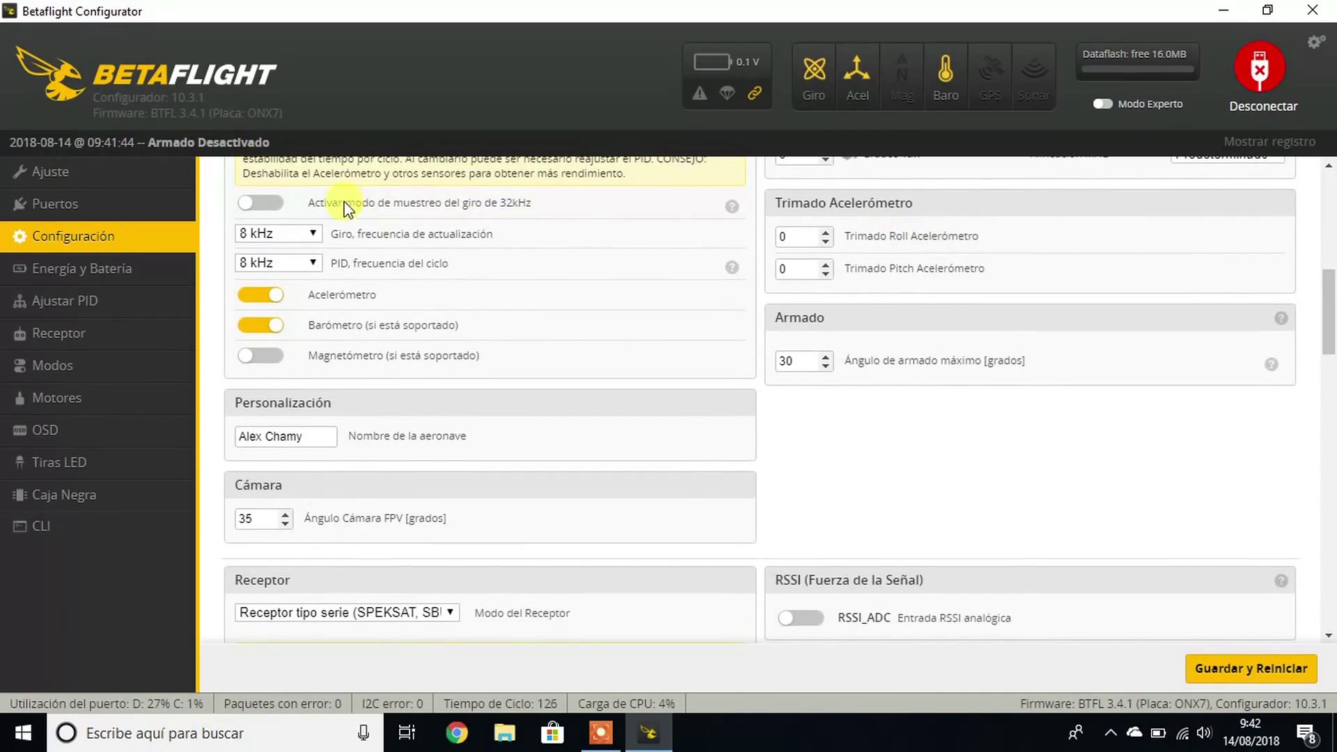
left_click(309, 235)
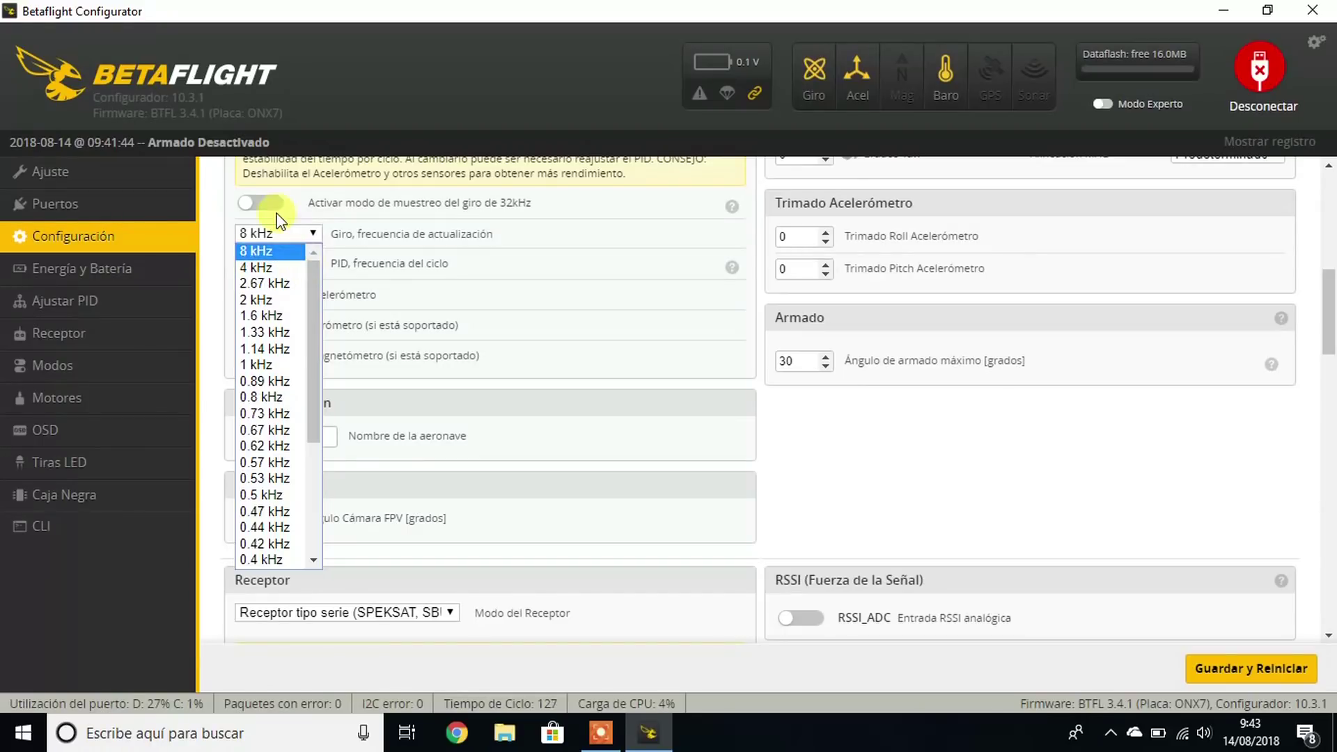
left_click(277, 218)
left_click(277, 216)
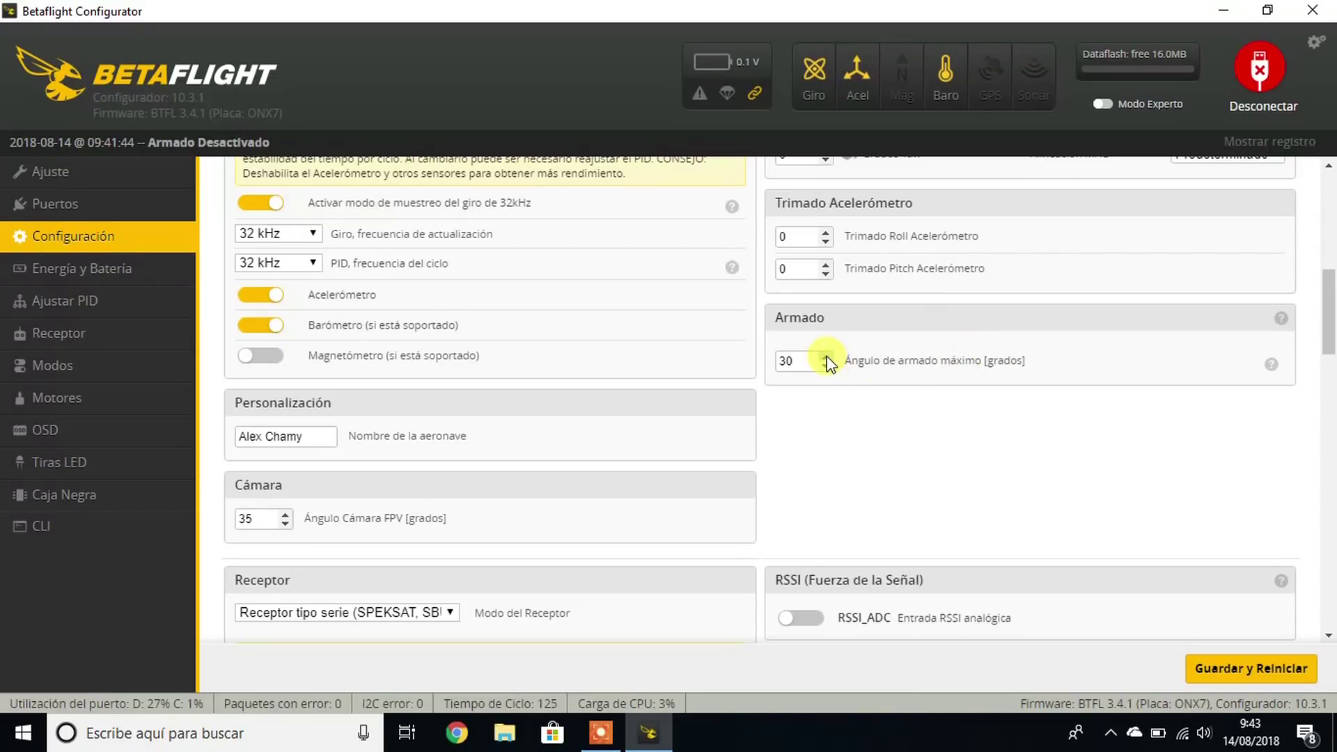
Step: Open the maximum arming angle for editing and append 2 to the aircraft name
double_click(789, 365)
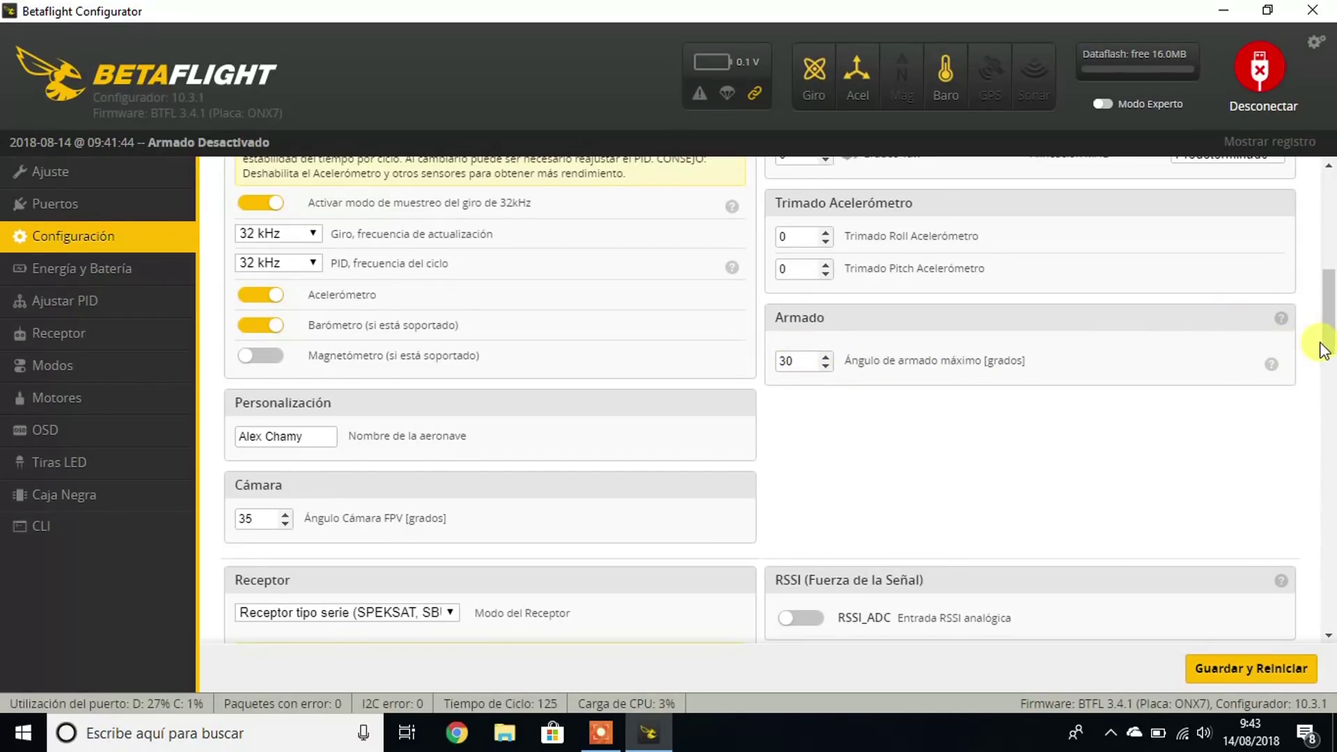
scroll(1323, 348, "down", 3)
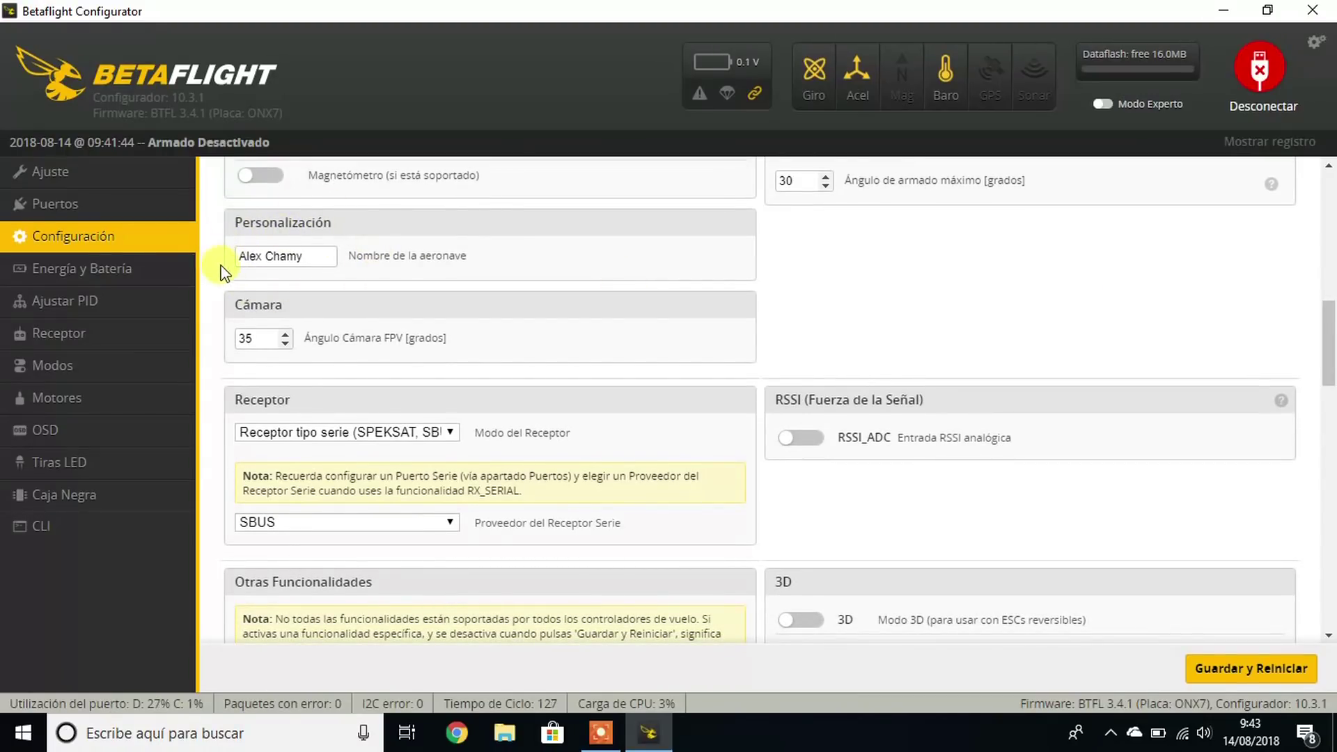
left_click(329, 250)
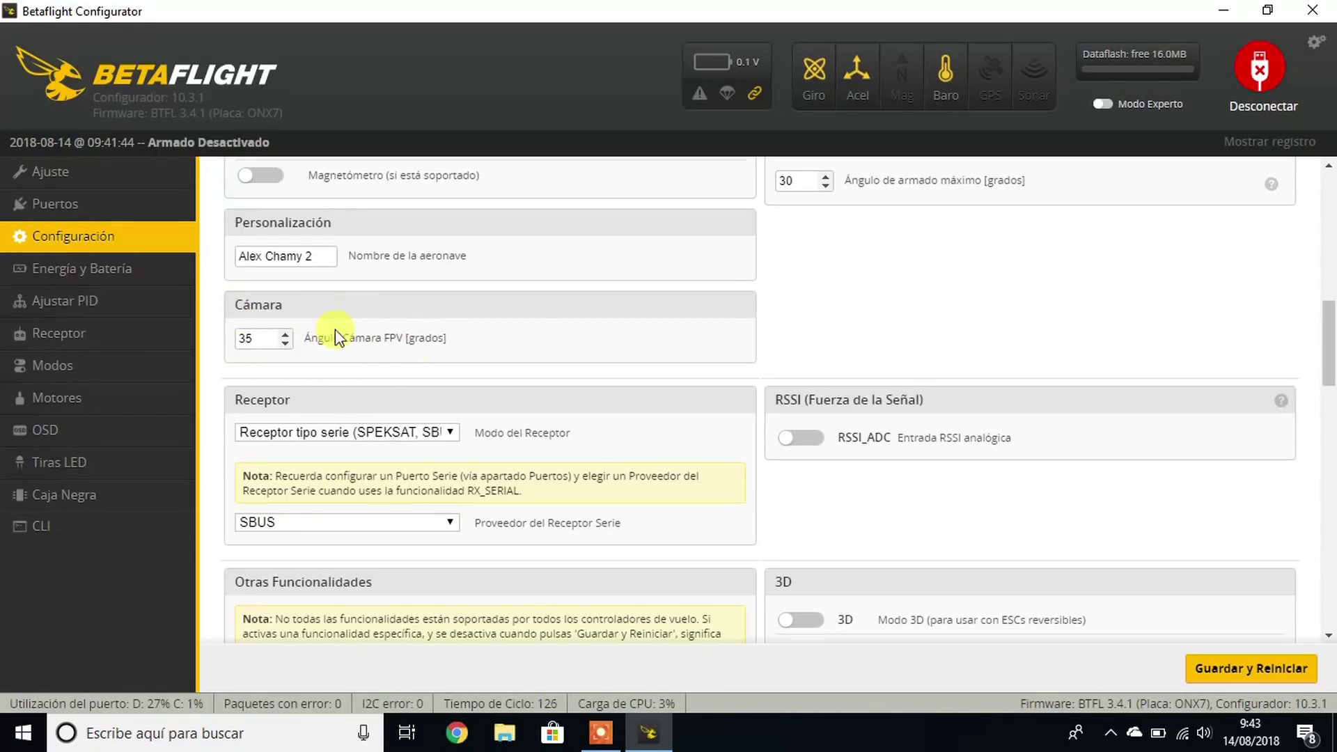
Step: Set the receiver mode to the serial type (SPEKSAT, SBUS, SUMD) with SUMD as the serial receiver provider
left_click(407, 433)
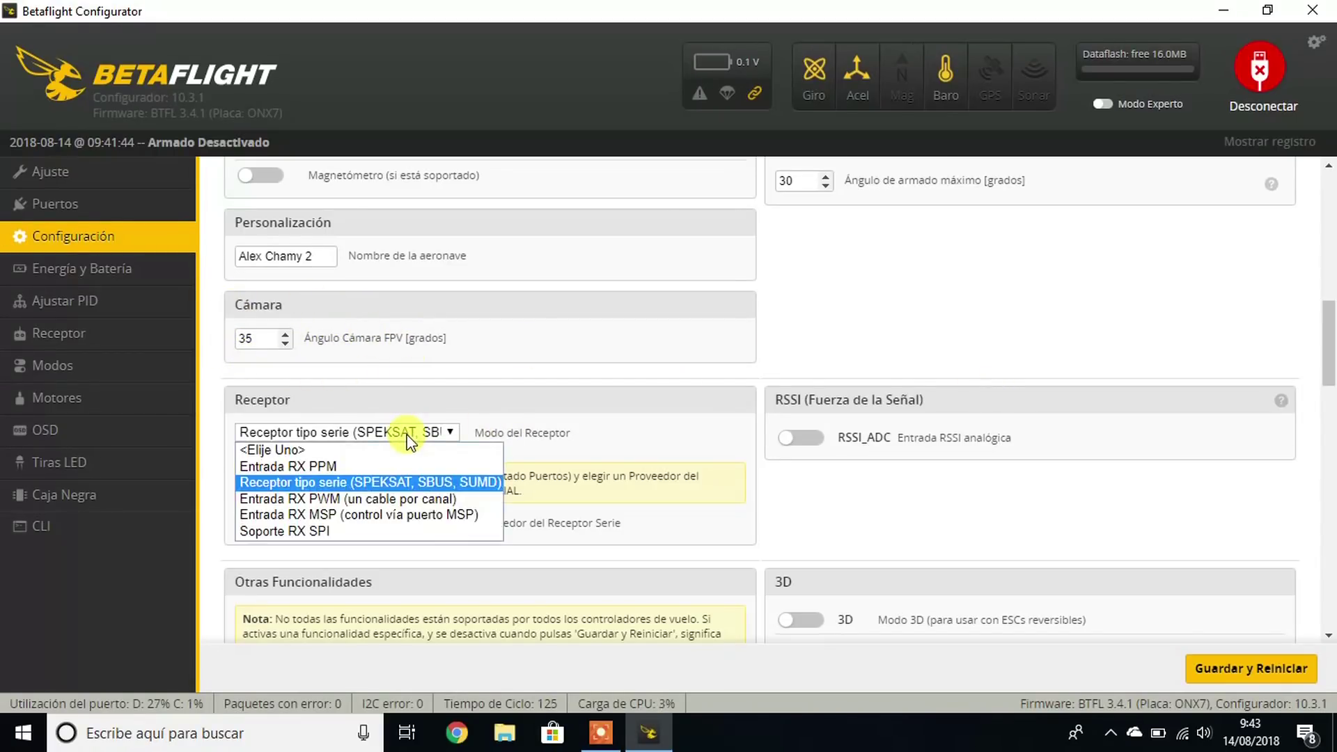
left_click(420, 482)
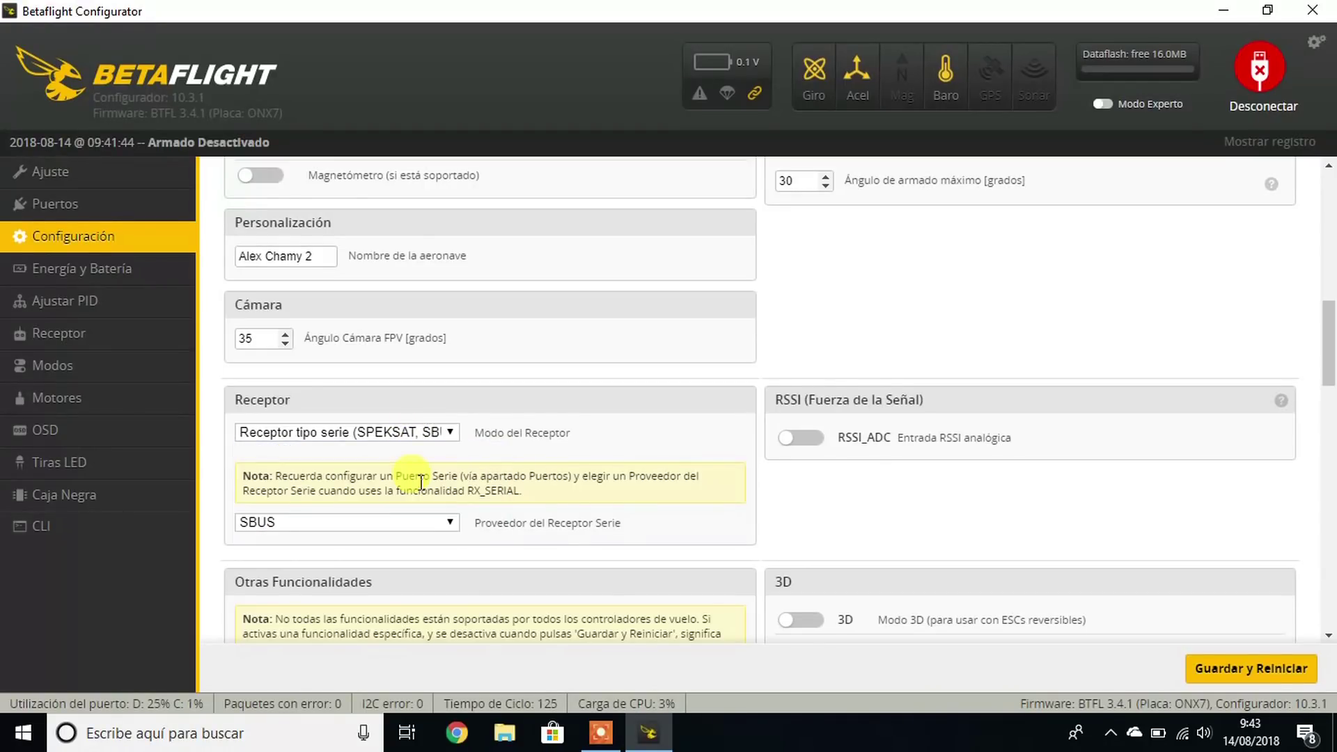
left_click(426, 524)
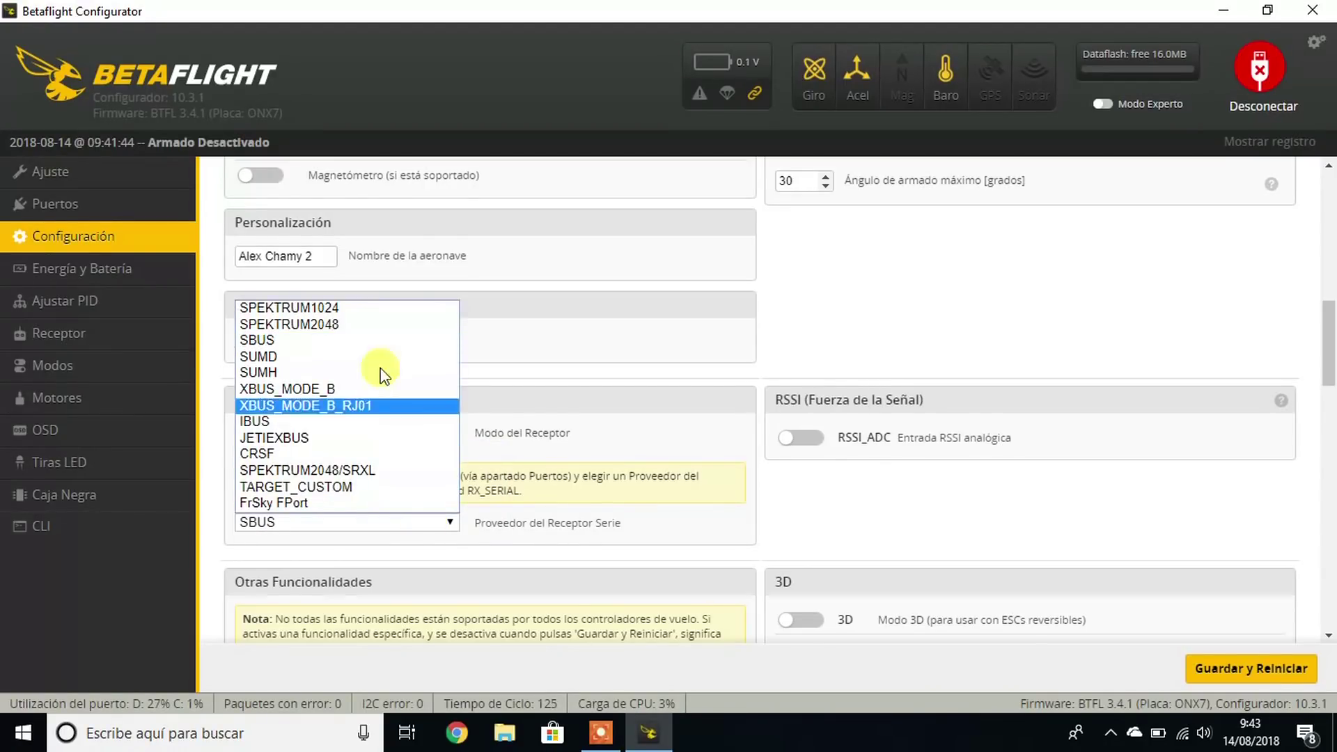
left_click(361, 353)
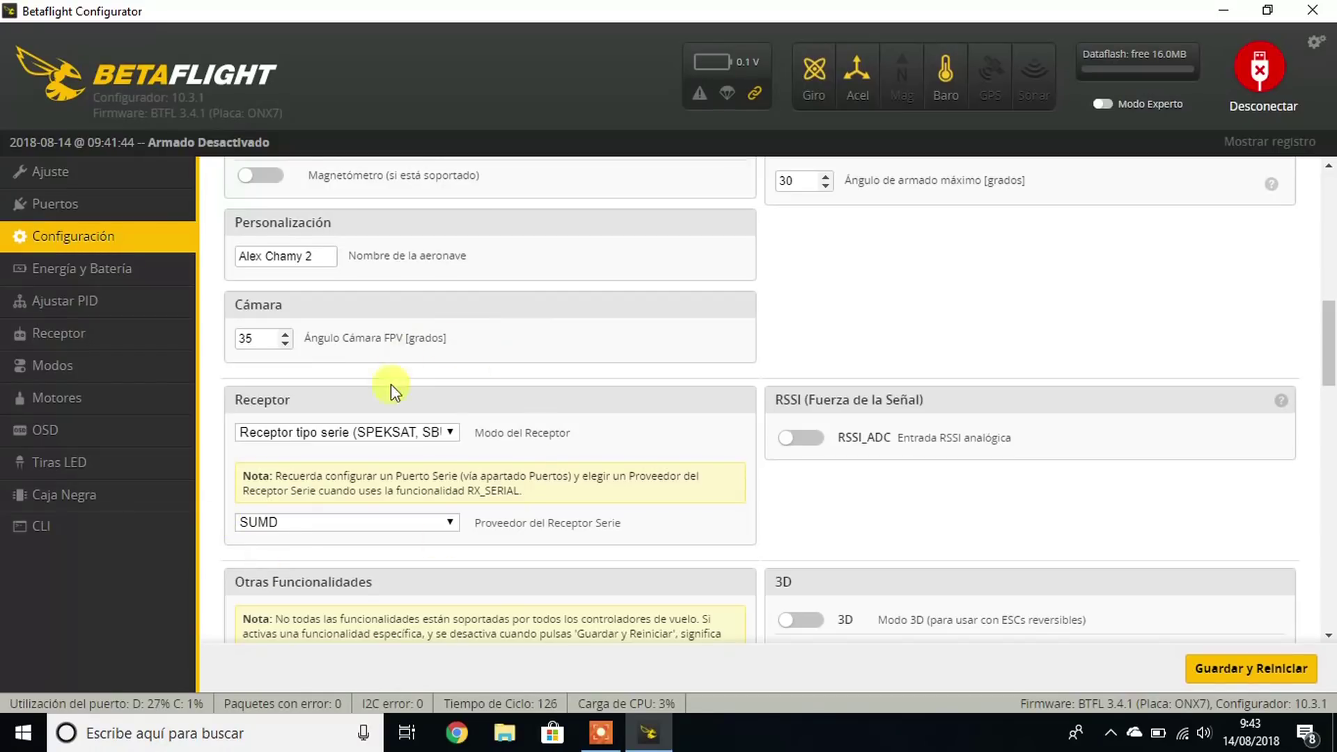
Step: Review the other features and beeper options, and save the configuration with a board restart
scroll(1326, 352, "down", 3)
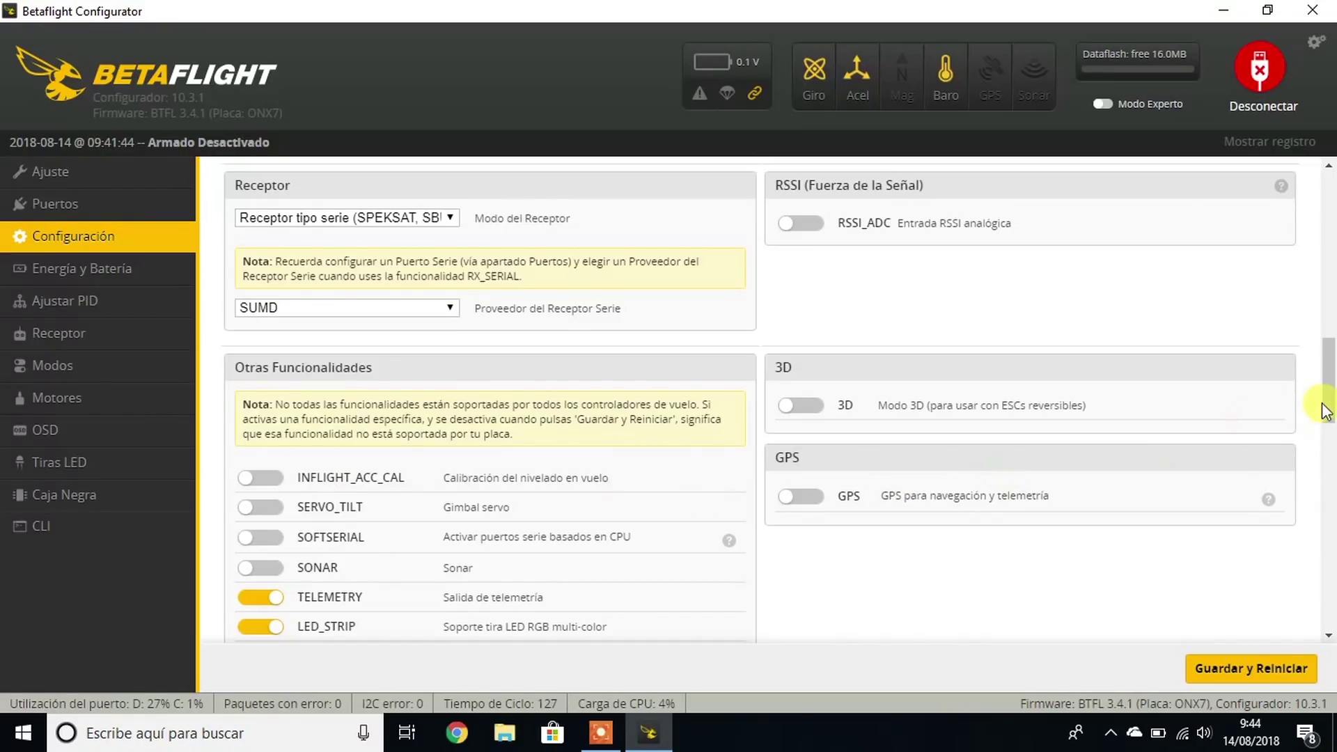
scroll(1327, 421, "down", 1)
scroll(1326, 425, "down", 1)
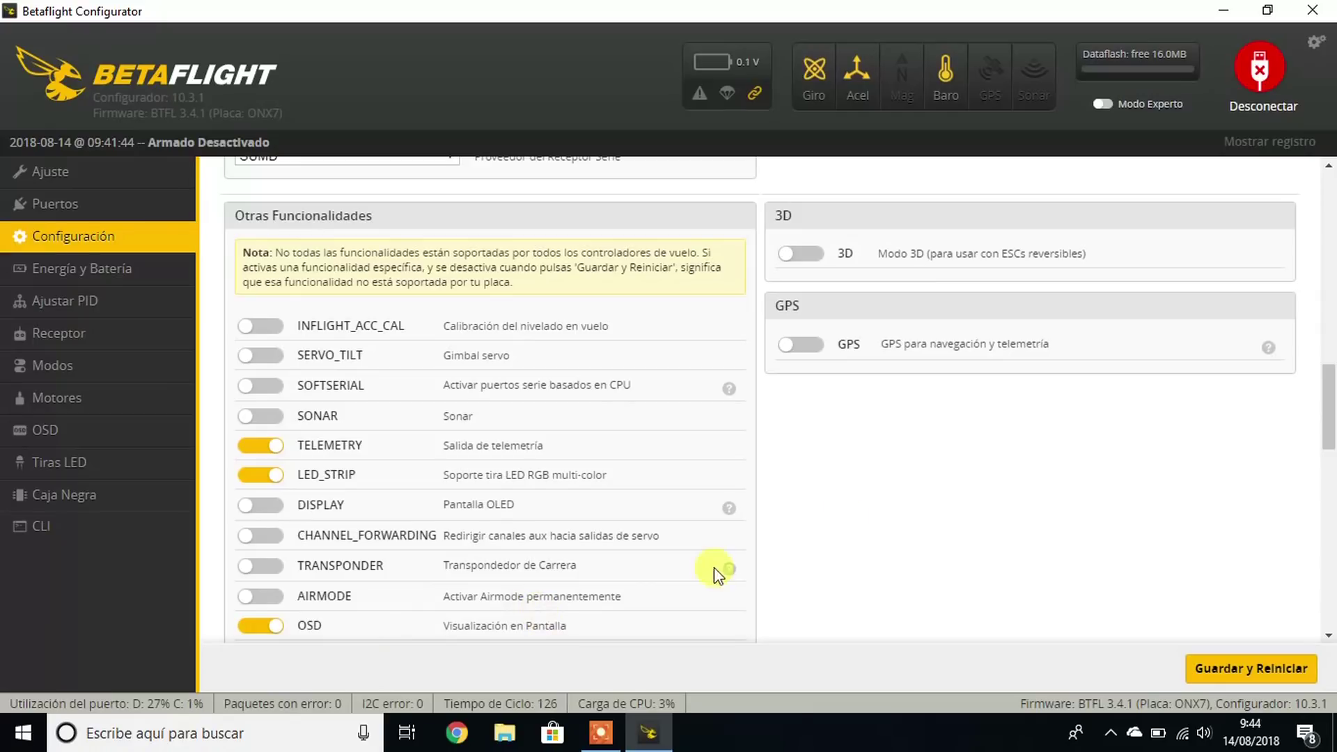
left_click_drag(1329, 421, 1301, 584)
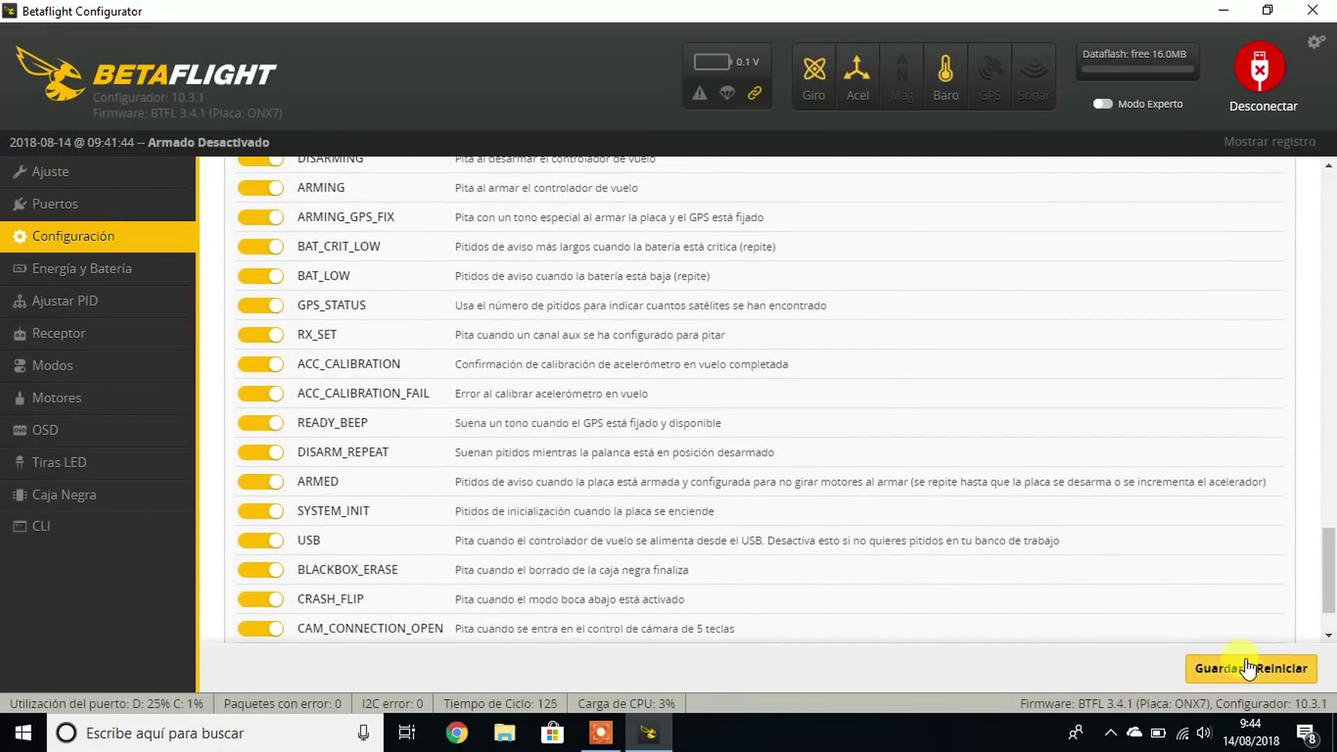
left_click(1206, 668)
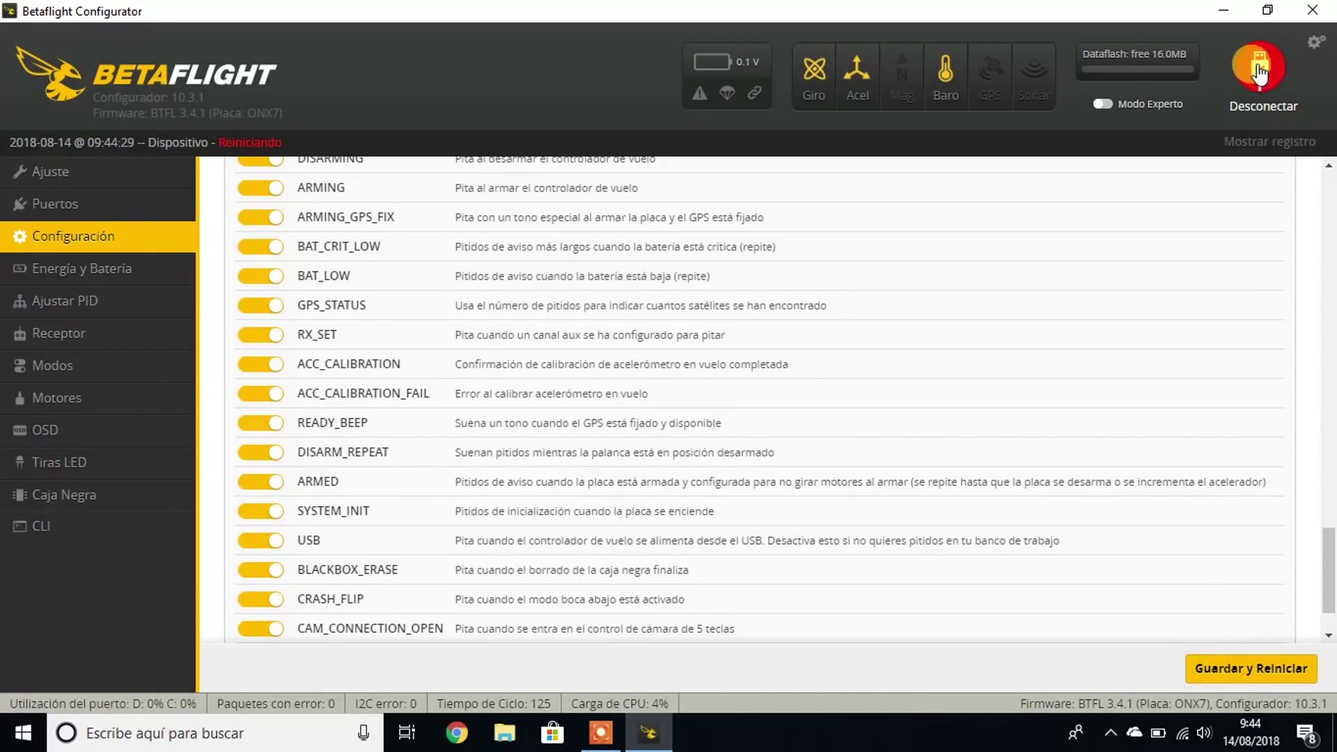
Step: Reconnect to the board, choose the channel map for the receiver and save the receiver settings
left_click(1260, 73)
left_click(1259, 70)
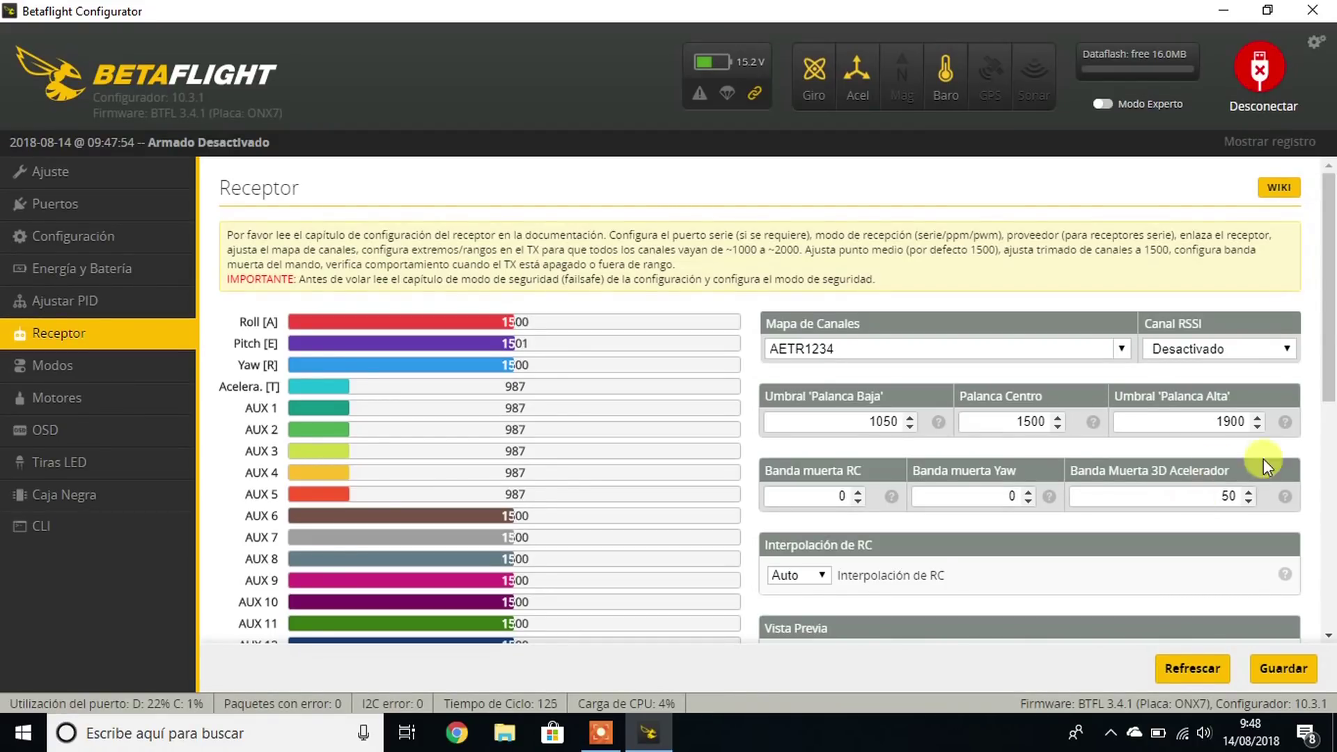
left_click(1119, 350)
left_click(1064, 385)
left_click(1278, 665)
Step: Examine the switch channels and activation ranges of the Arm, Horizon, Air Mode, FPV Angle Mix and first camera control modes
left_click(167, 380)
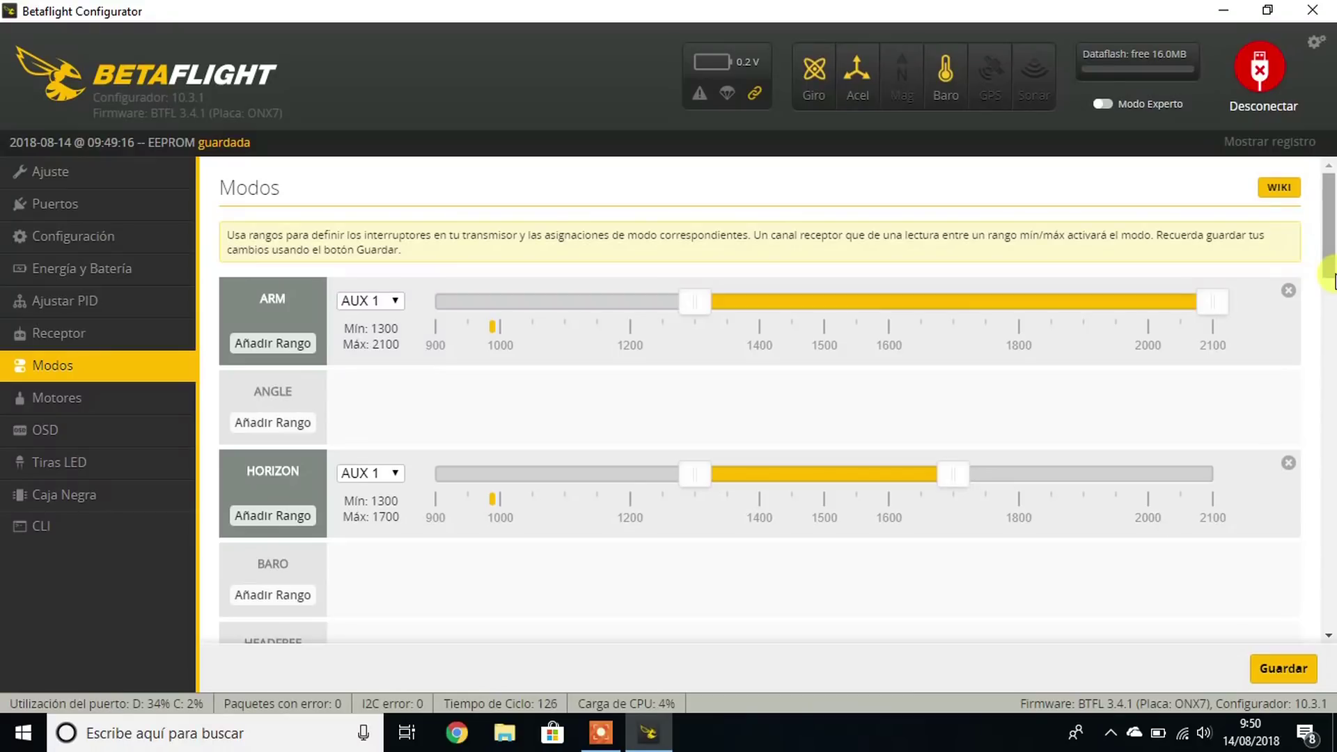
scroll(1330, 286, "down", 1)
left_click_drag(1330, 282, 1330, 465)
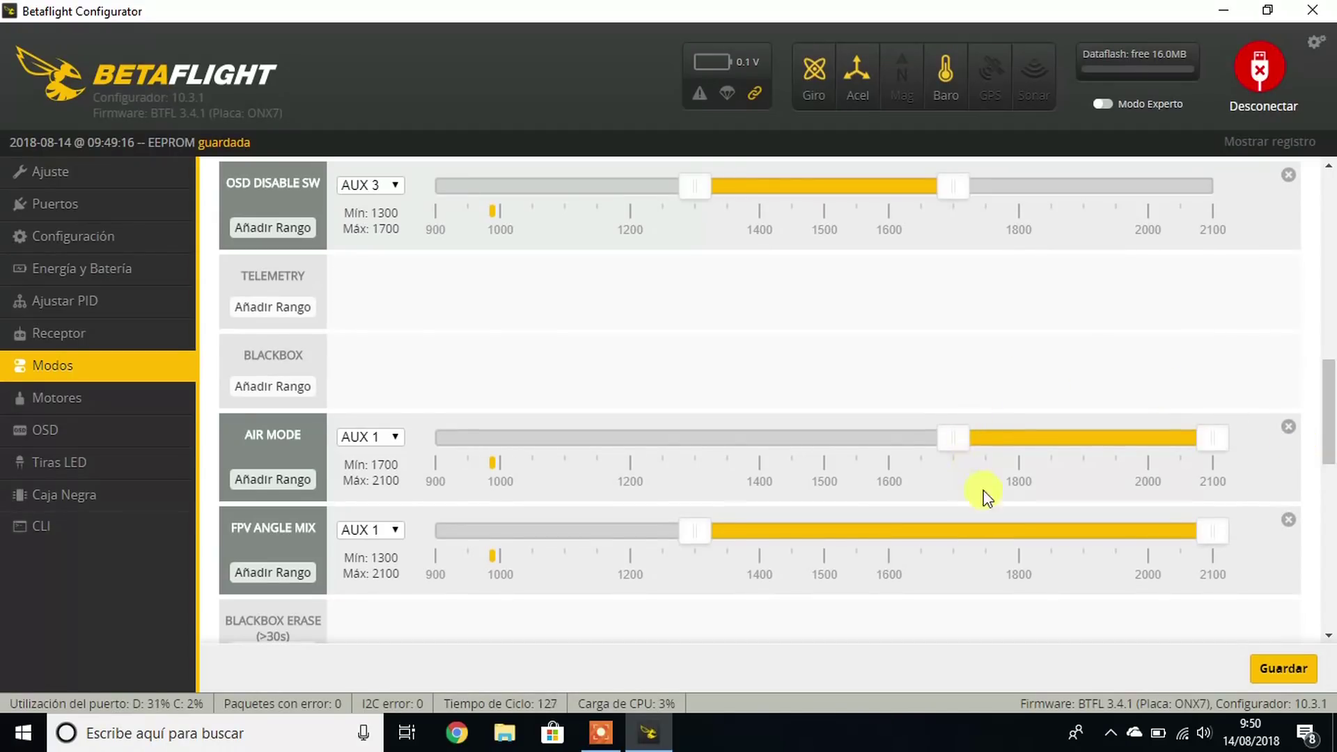
left_click(395, 436)
left_click(395, 439)
left_click_drag(1328, 457, 1330, 497)
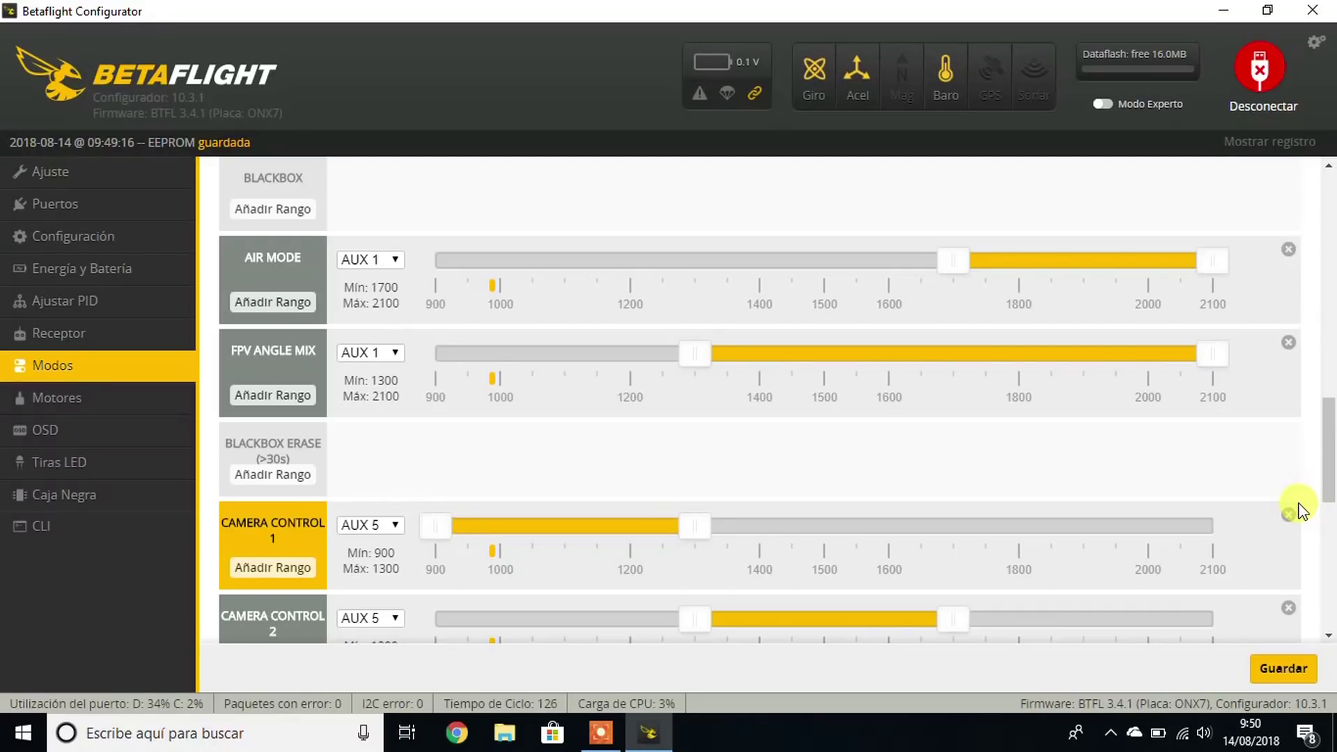
left_click_drag(1330, 487, 1332, 252)
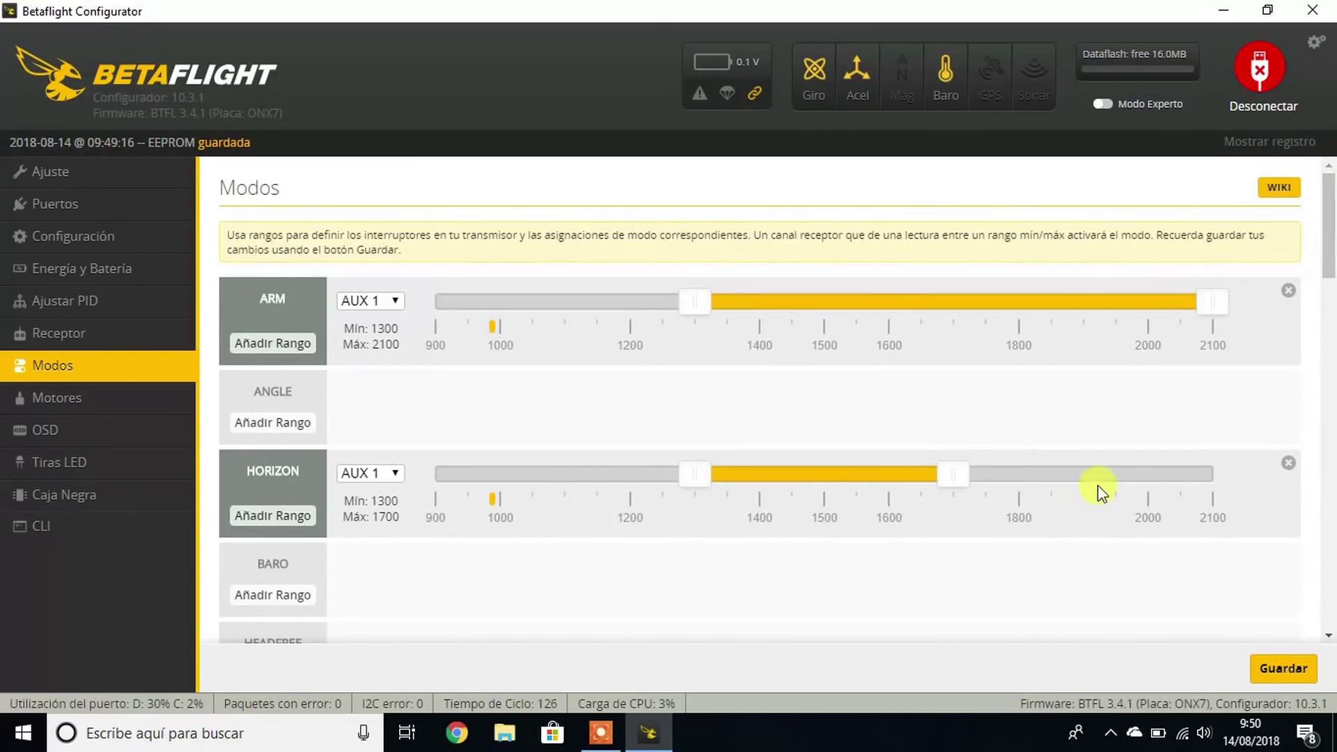
left_click_drag(1330, 217, 1328, 431)
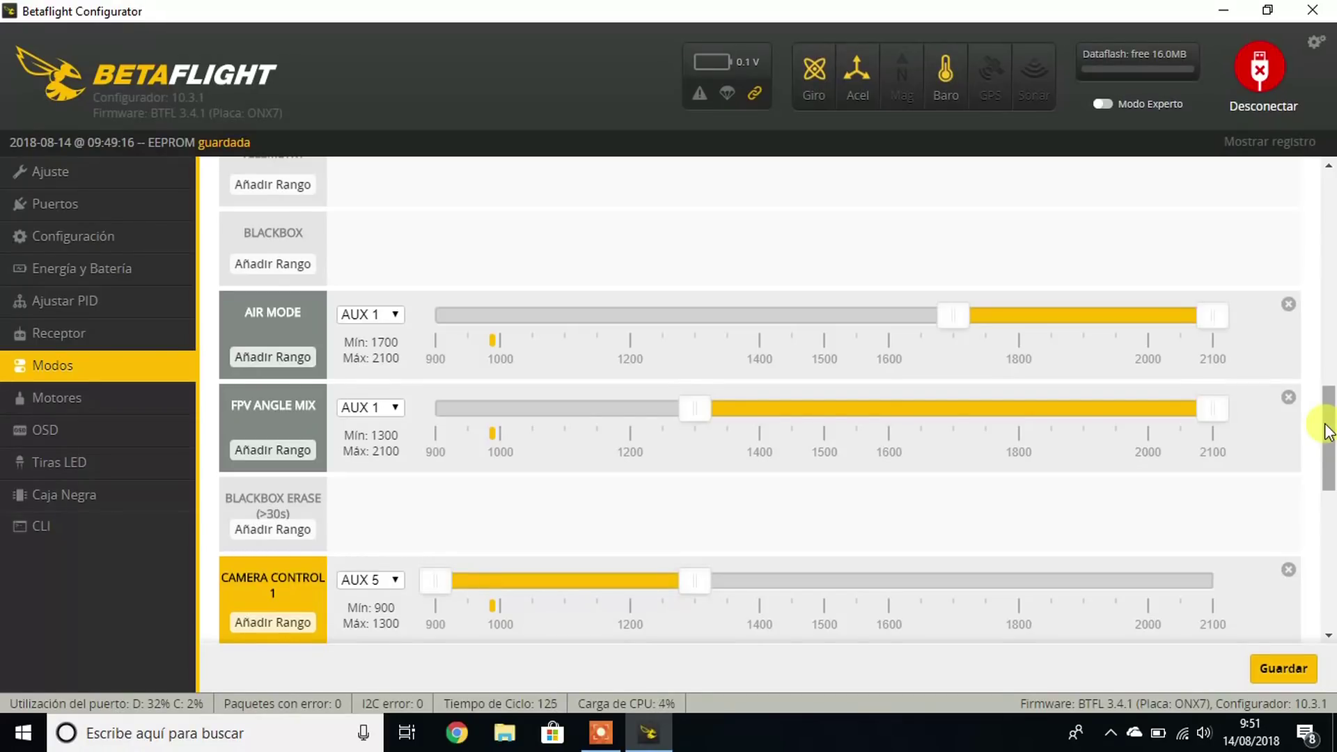
left_click_drag(1329, 431, 1329, 198)
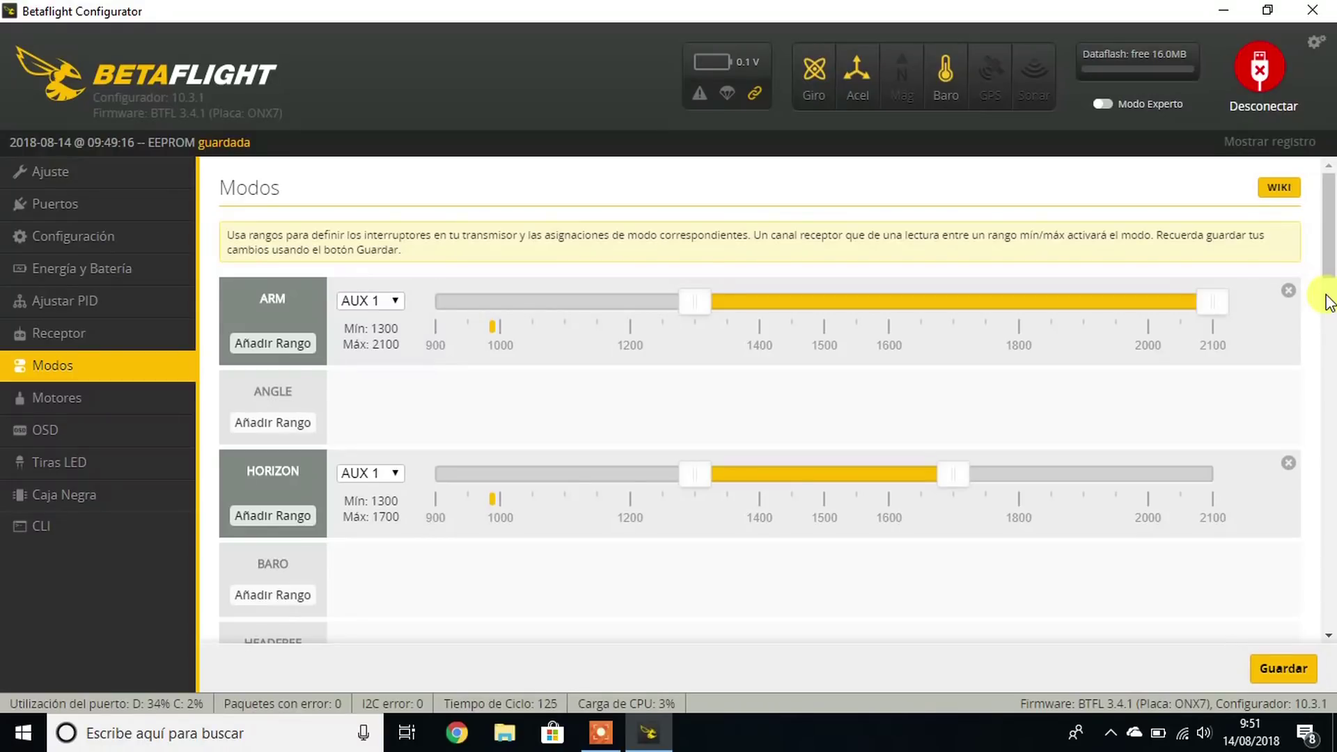
Step: Examine the channels and ranges assigned to the Beeper, OSD Disable, camera control, Flip Over After Crash and Prearm modes
left_click_drag(1329, 265, 1329, 383)
left_click(397, 316)
left_click(397, 314)
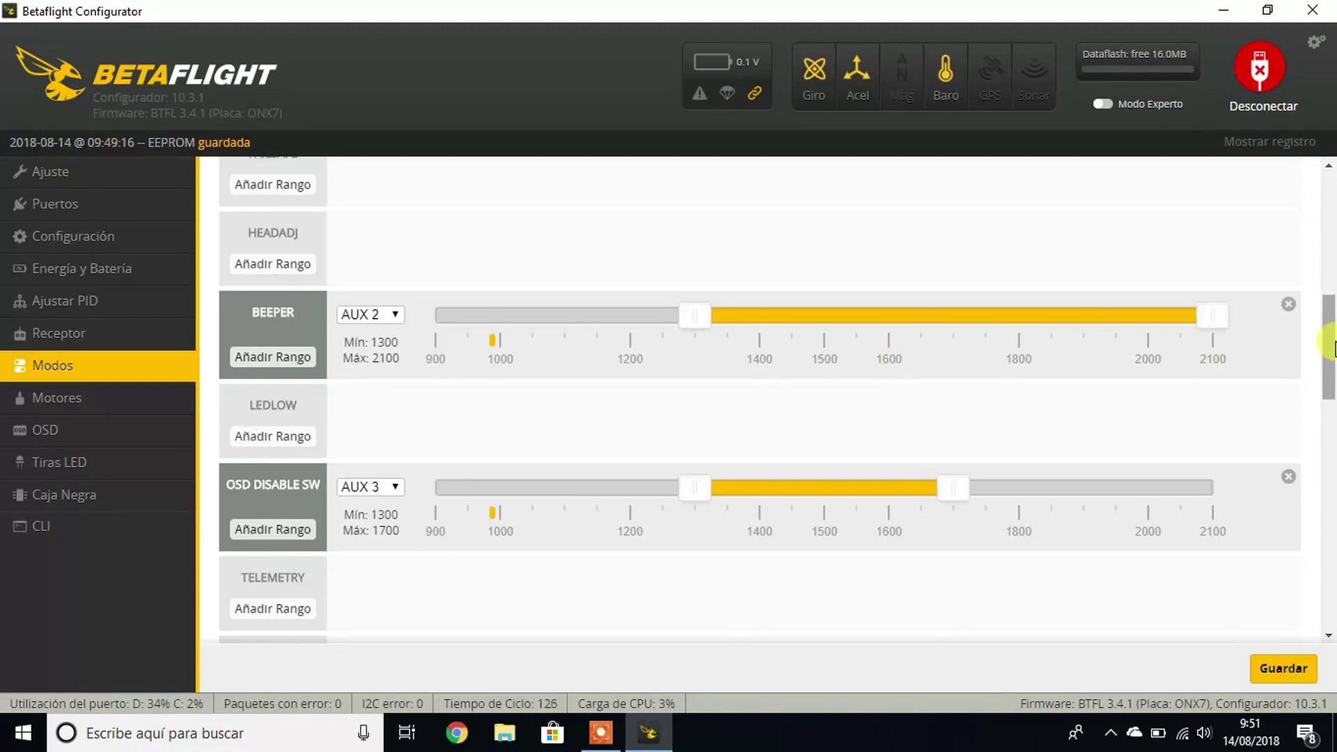
left_click_drag(1332, 348, 1331, 527)
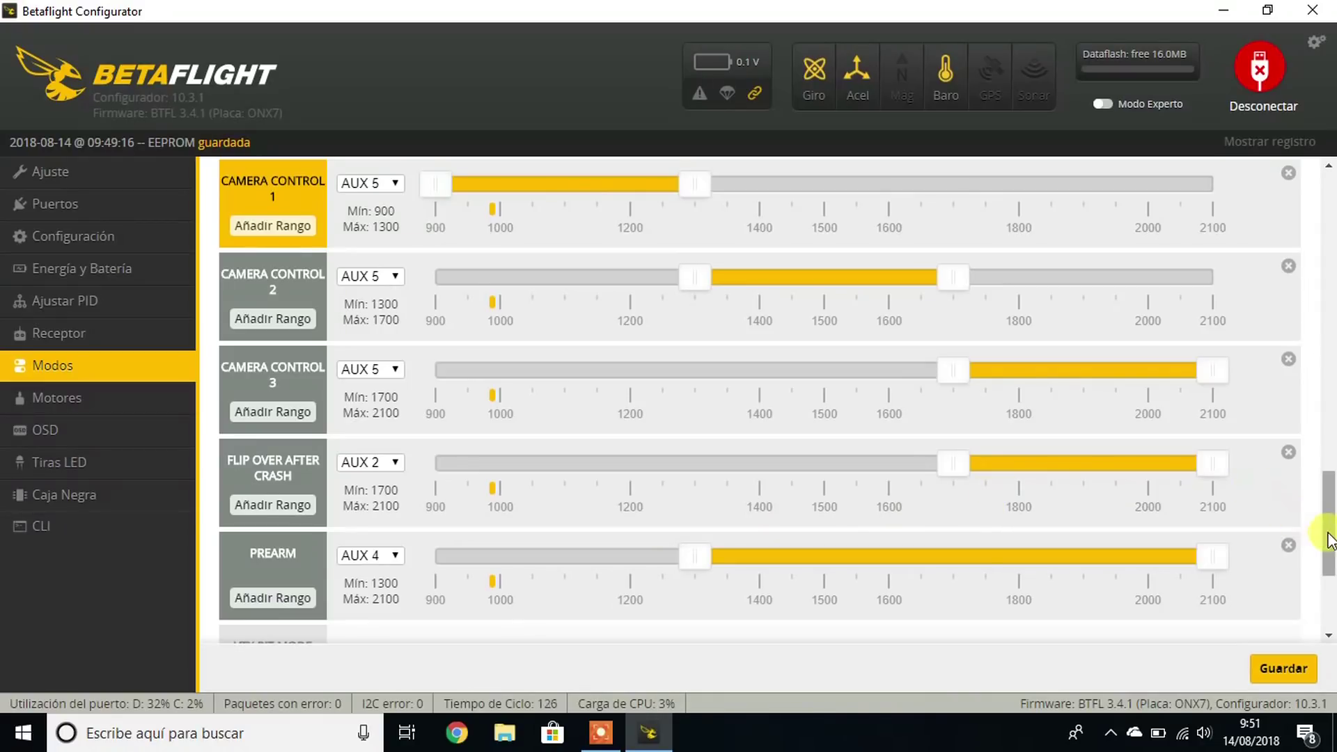
left_click_drag(1328, 533, 1328, 383)
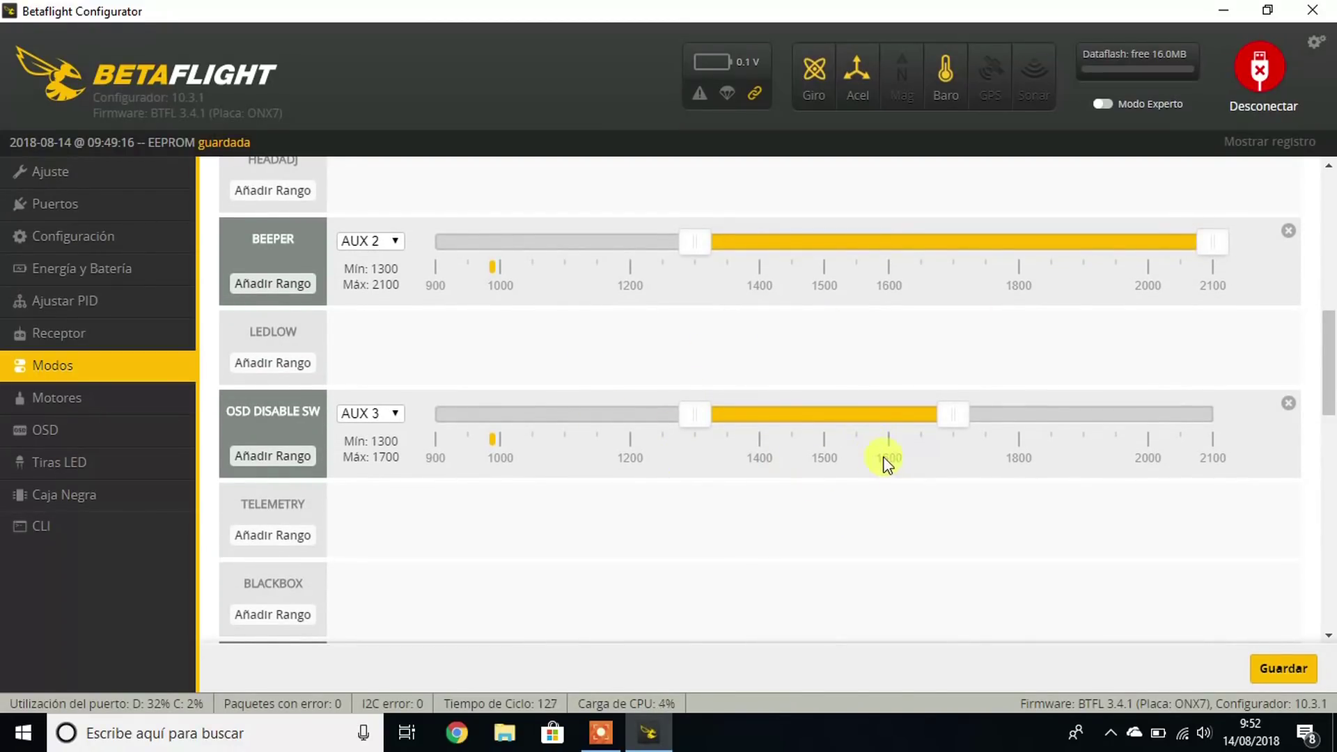
left_click_drag(1331, 376, 1331, 449)
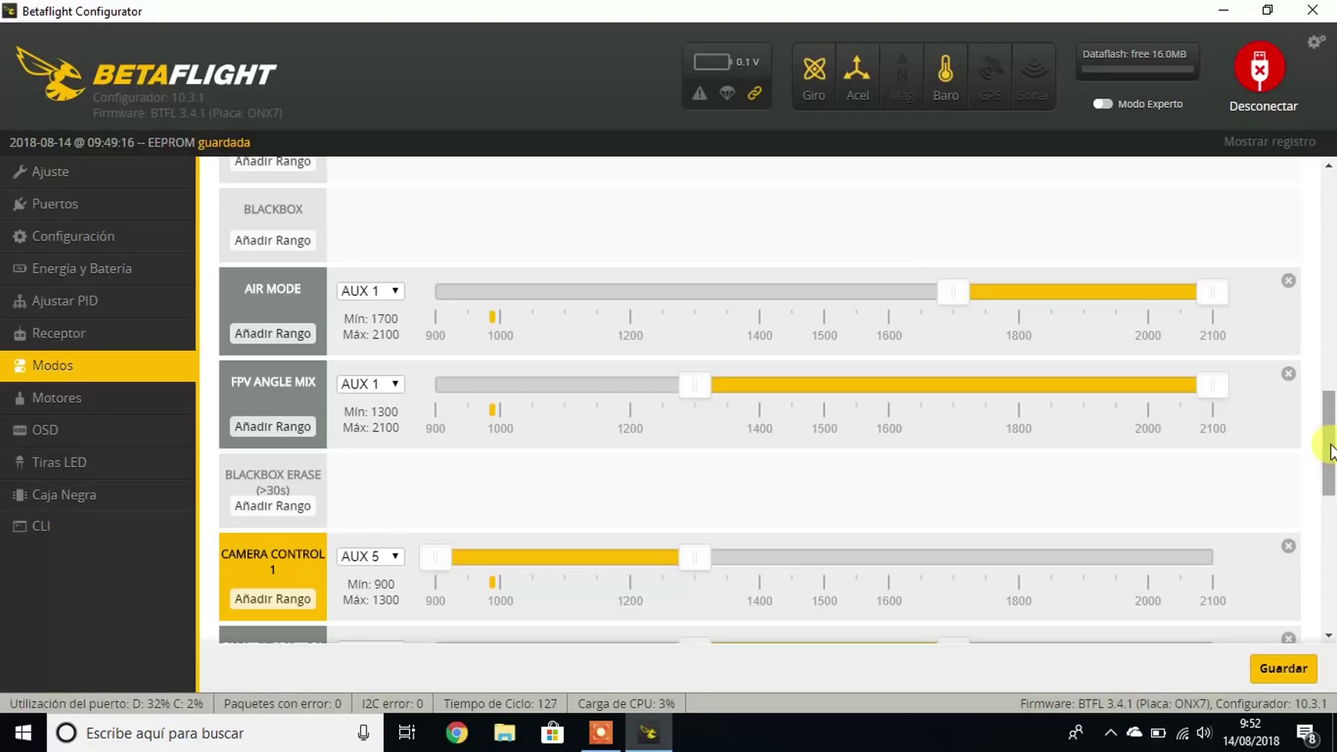
left_click_drag(1332, 449, 1287, 376)
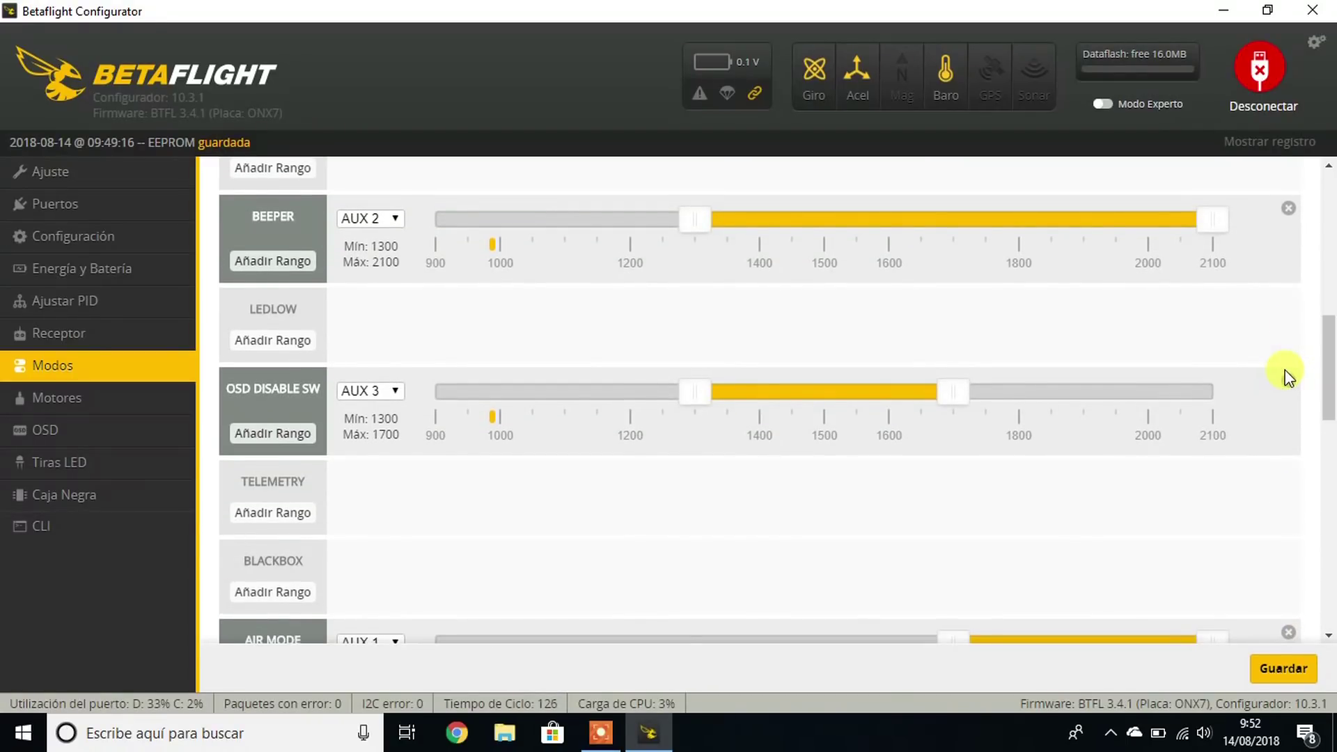
left_click_drag(1325, 373, 1331, 554)
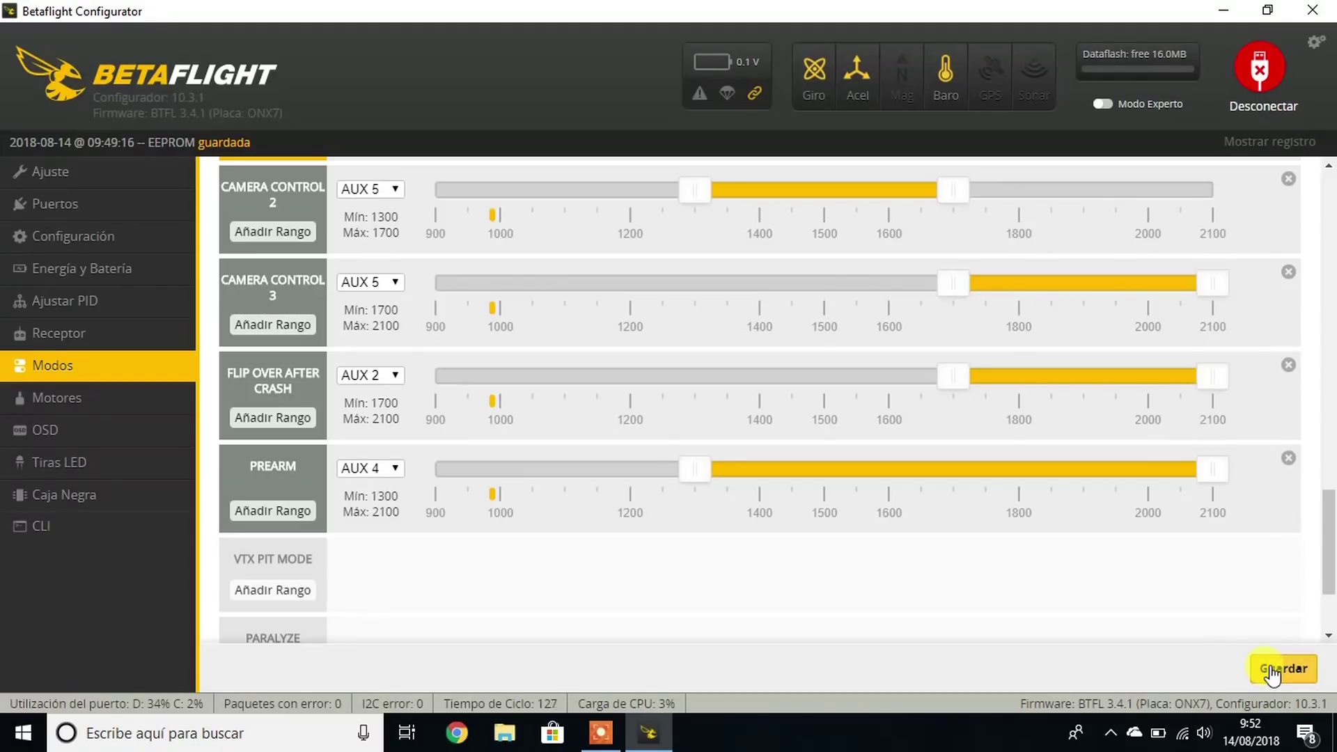
left_click(613, 741)
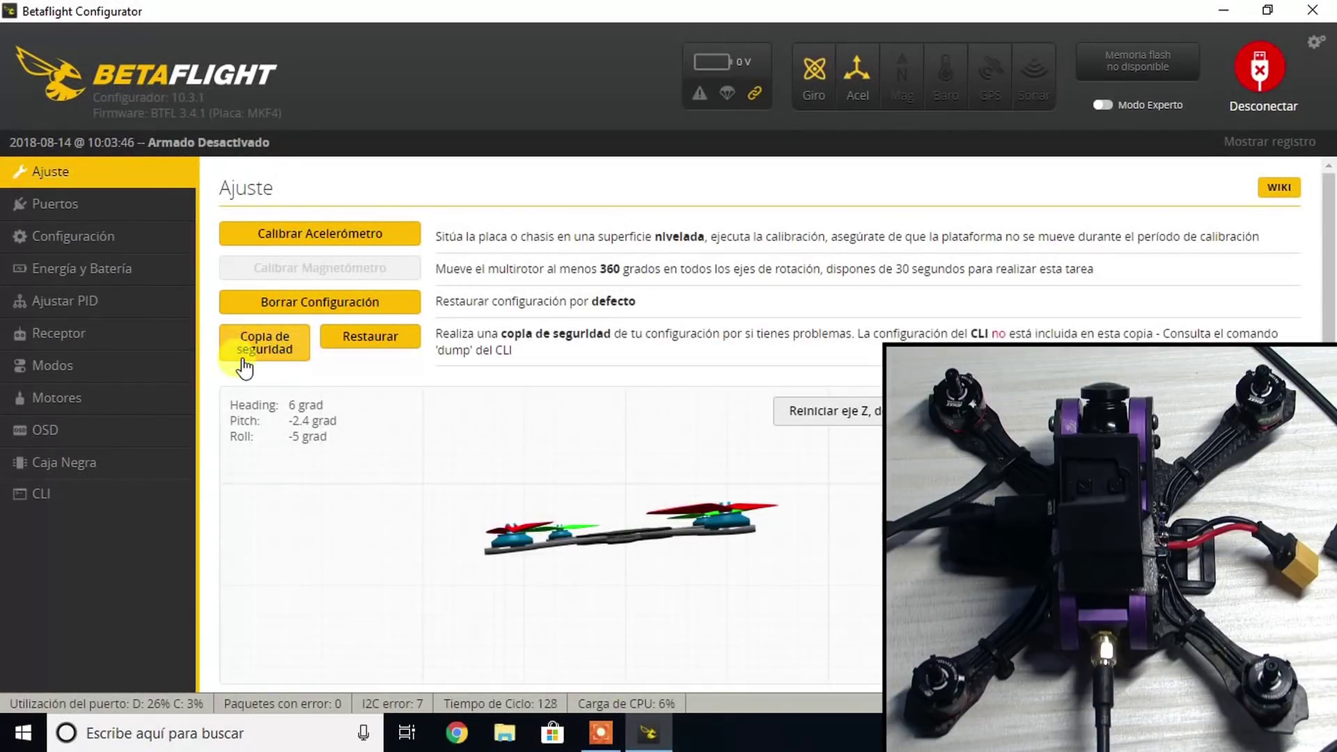
Step: Enable motor test mode by accepting the risks, and briefly run all four motors together at about 1024 with the master control
left_click(80, 396)
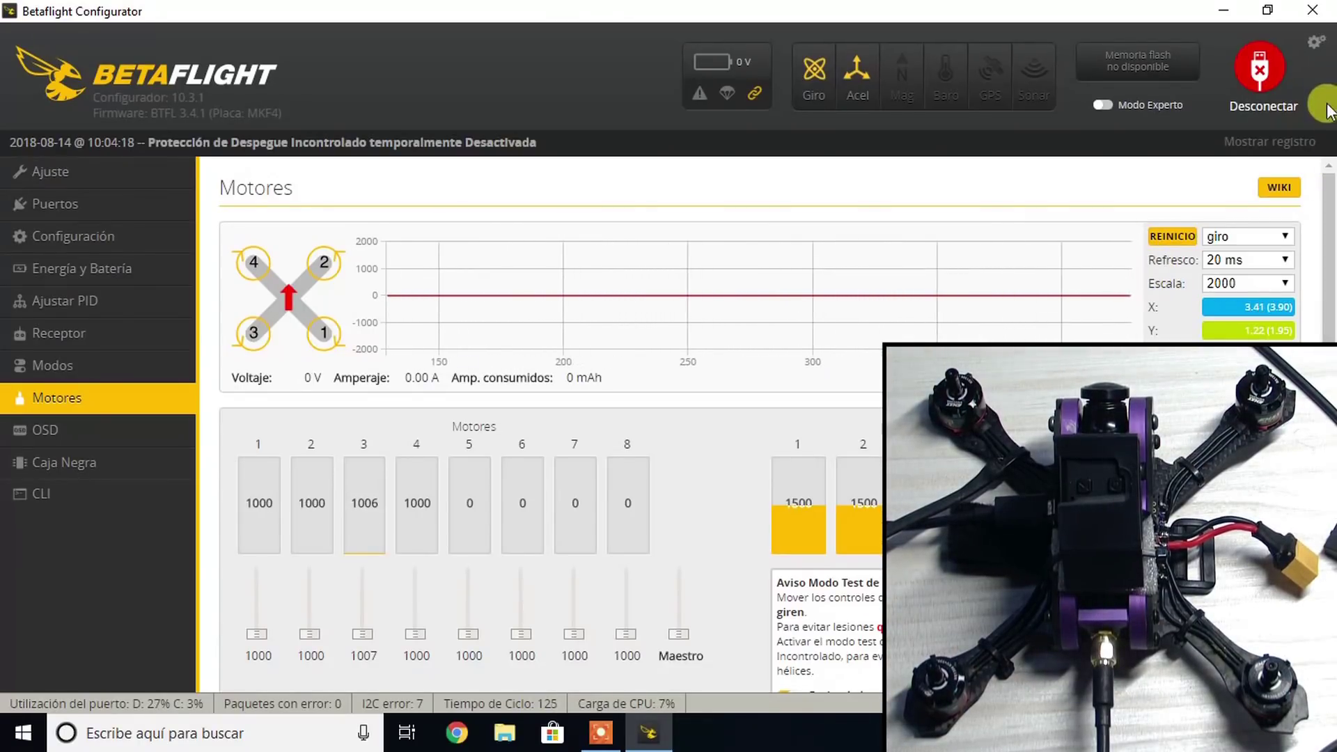
scroll(1331, 197, "down", 1)
left_click(786, 655)
left_click(786, 655)
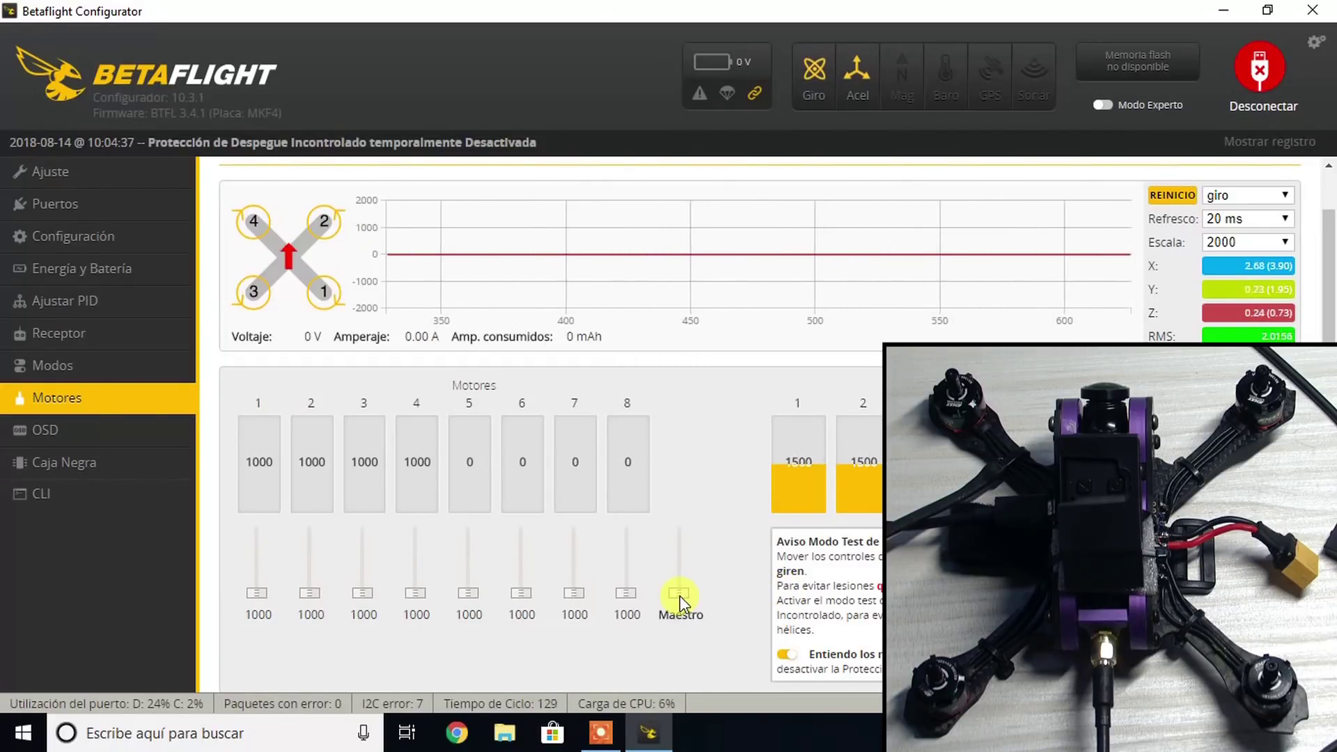
scroll(680, 594, "up", 1)
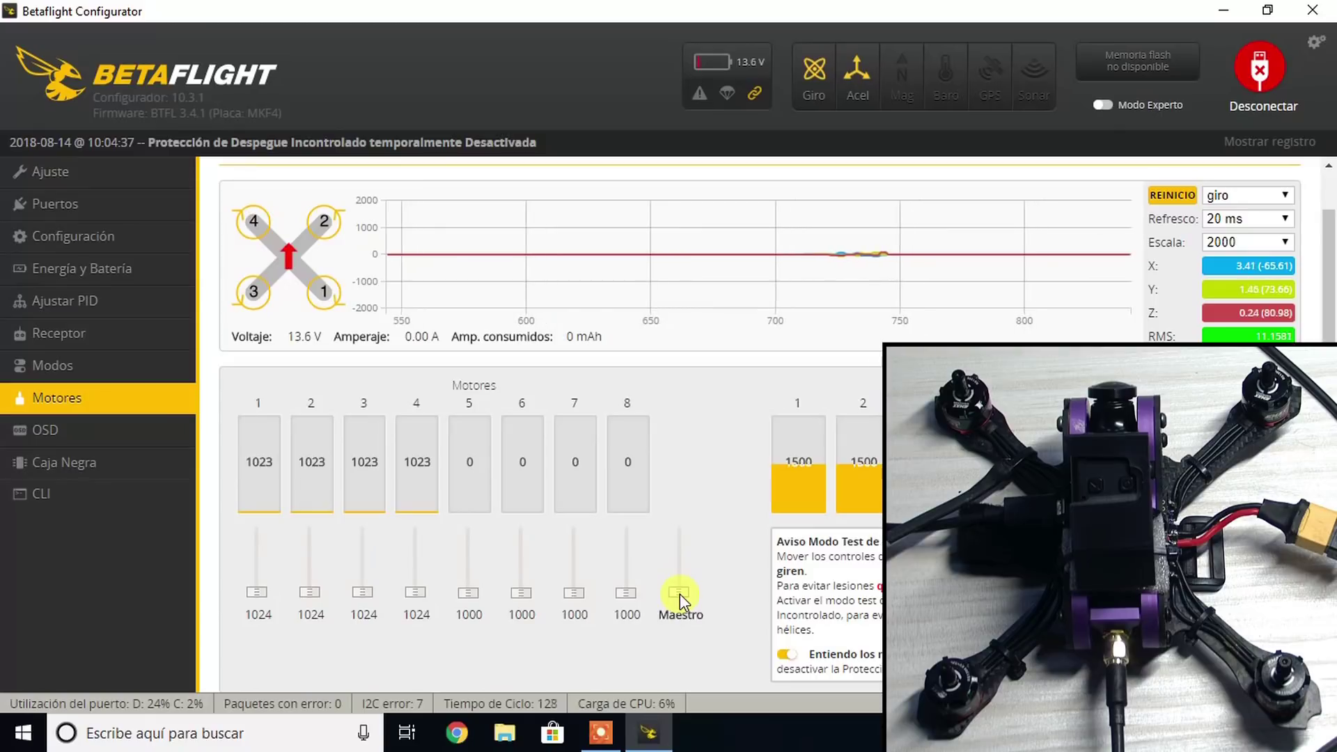
mouse_move(683, 603)
left_mouse_down()
mouse_move(681, 585)
mouse_move(682, 637)
mouse_move(680, 591)
mouse_move(675, 601)
left_mouse_up()
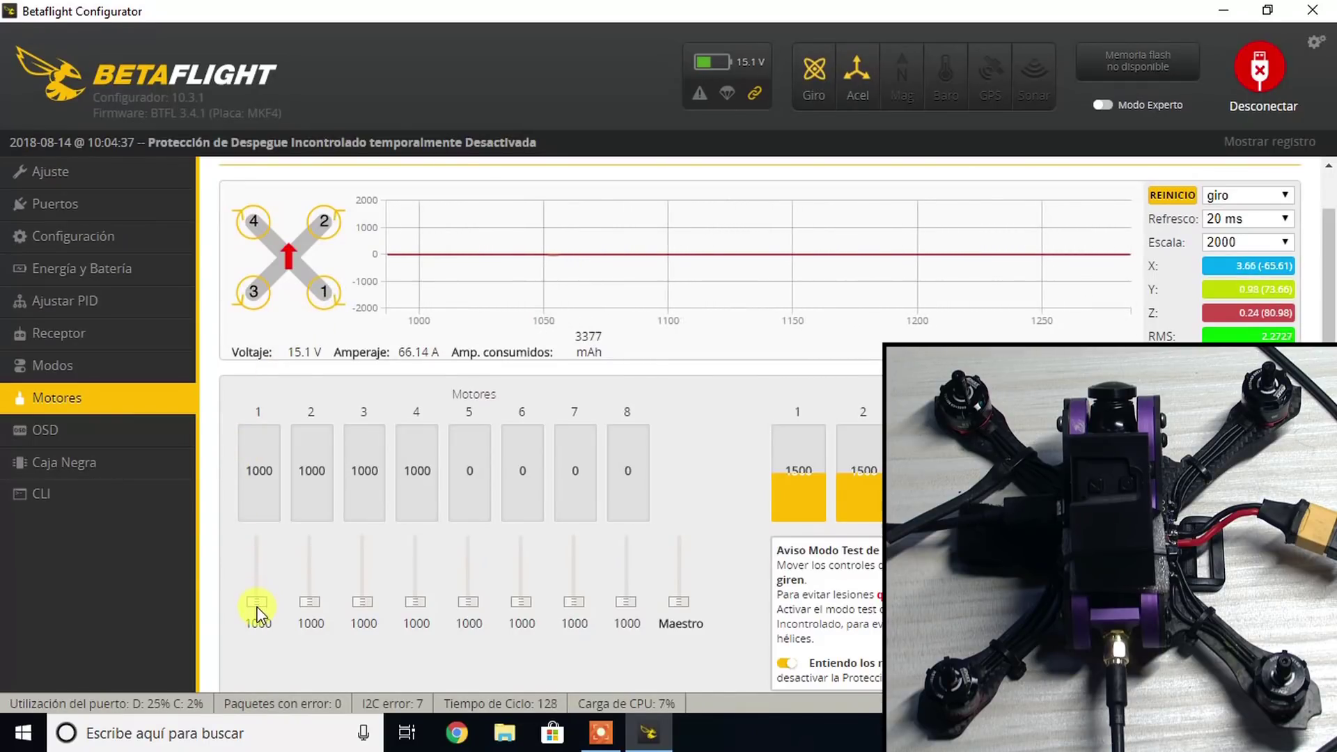
Step: Test motors 1 to 4 individually and return each one to 1000
mouse_move(257, 609)
left_mouse_down()
mouse_move(257, 597)
mouse_move(255, 611)
left_mouse_up()
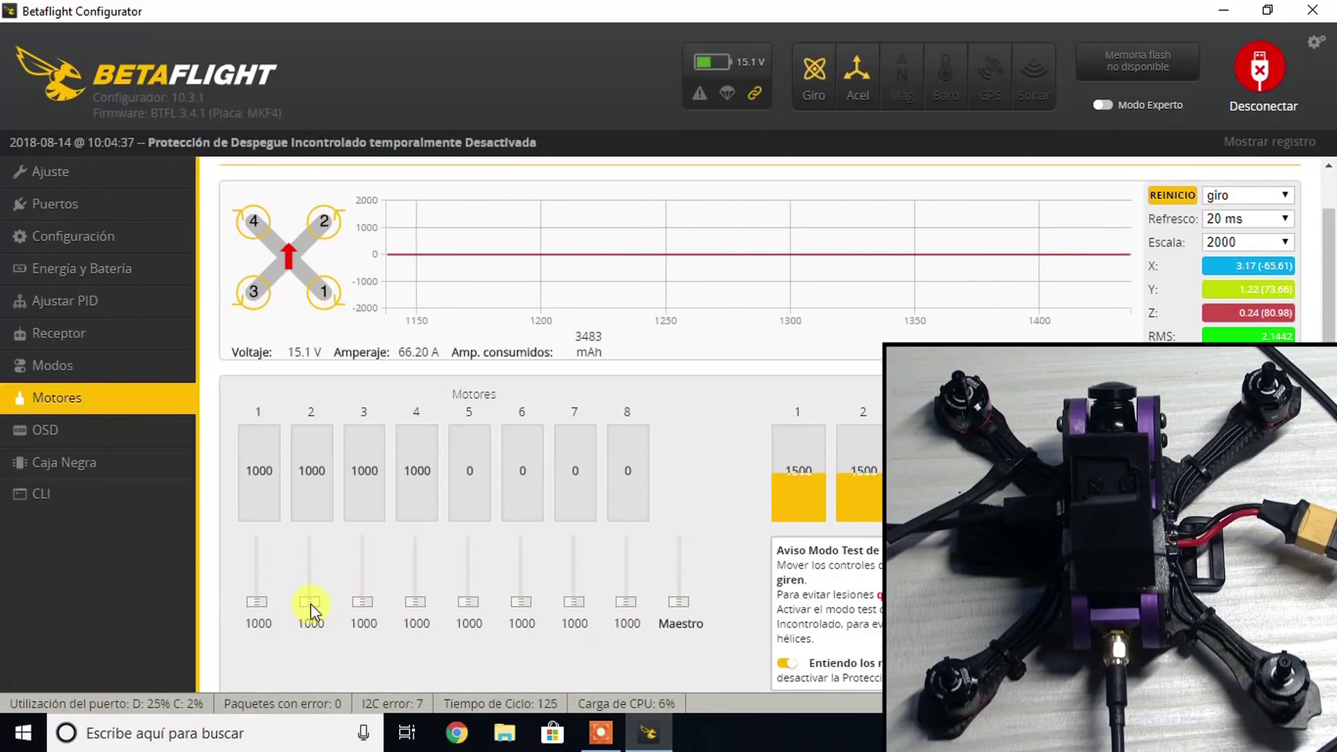
left_click_drag(311, 604, 317, 644)
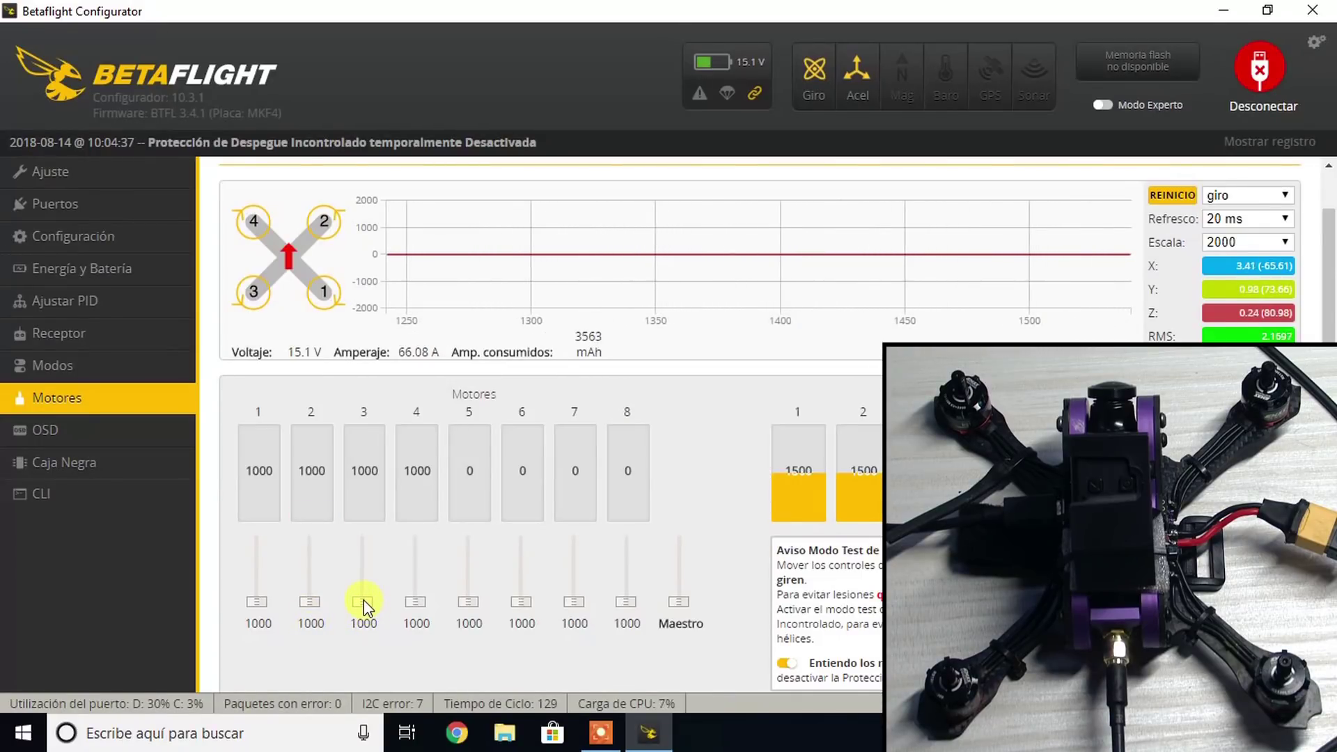
left_click_drag(363, 604, 376, 653)
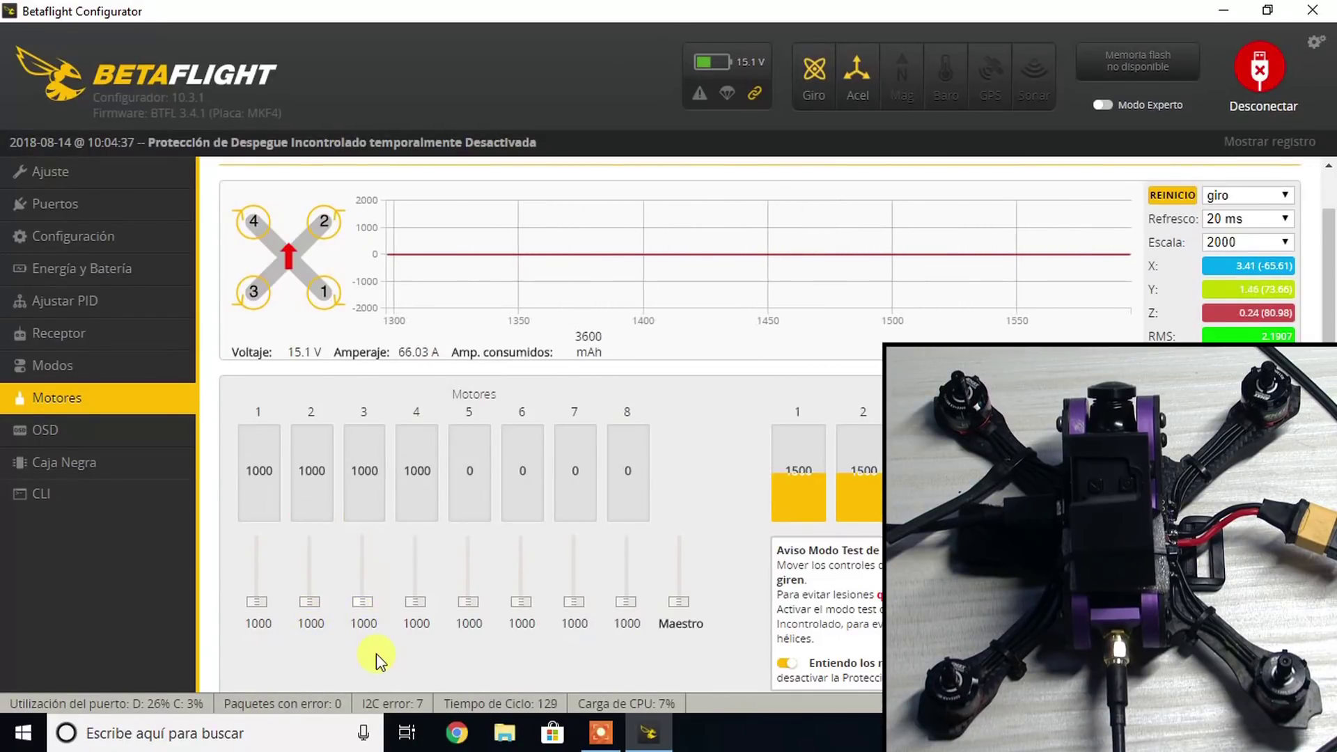
left_click_drag(417, 607, 415, 611)
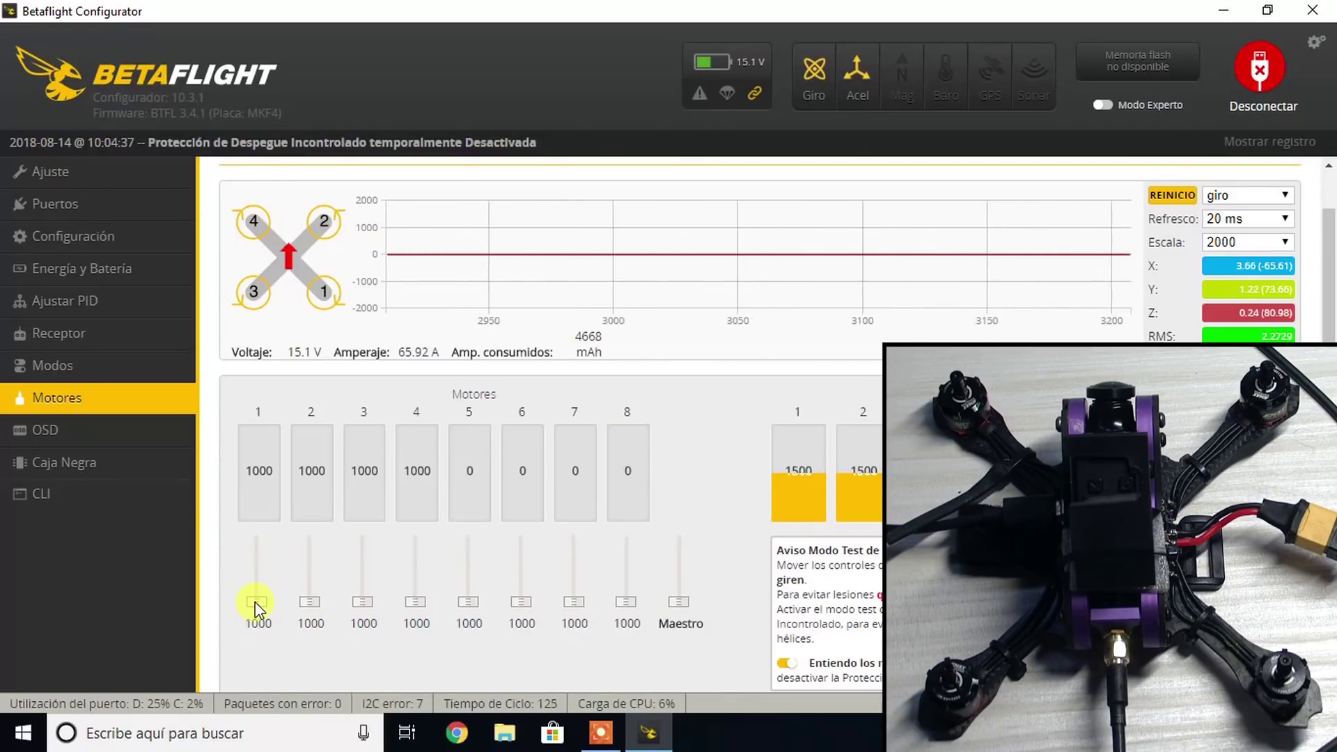
Step: Spin the motors one by one again to check their rotation, with motor 1 at about 1040 and motor 3 at about 1056
scroll(255, 602, "up", 4)
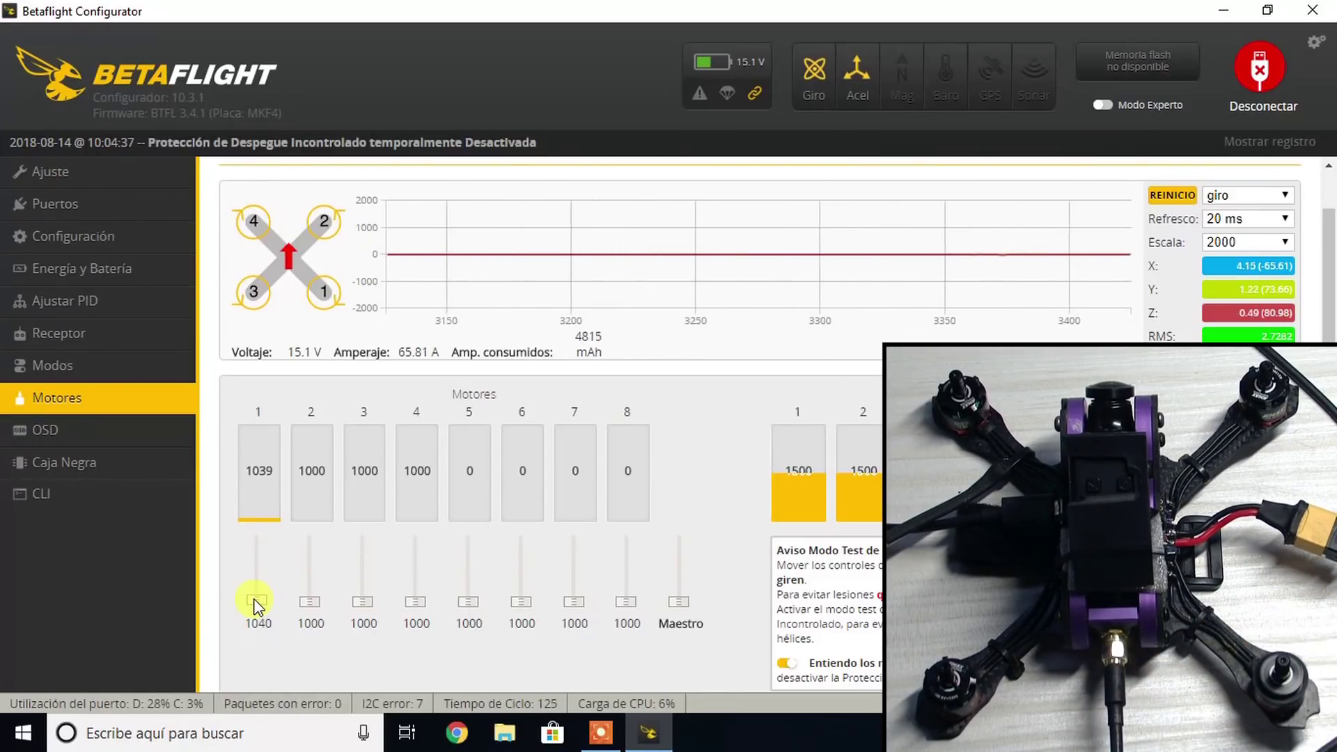
left_click_drag(308, 602, 307, 601)
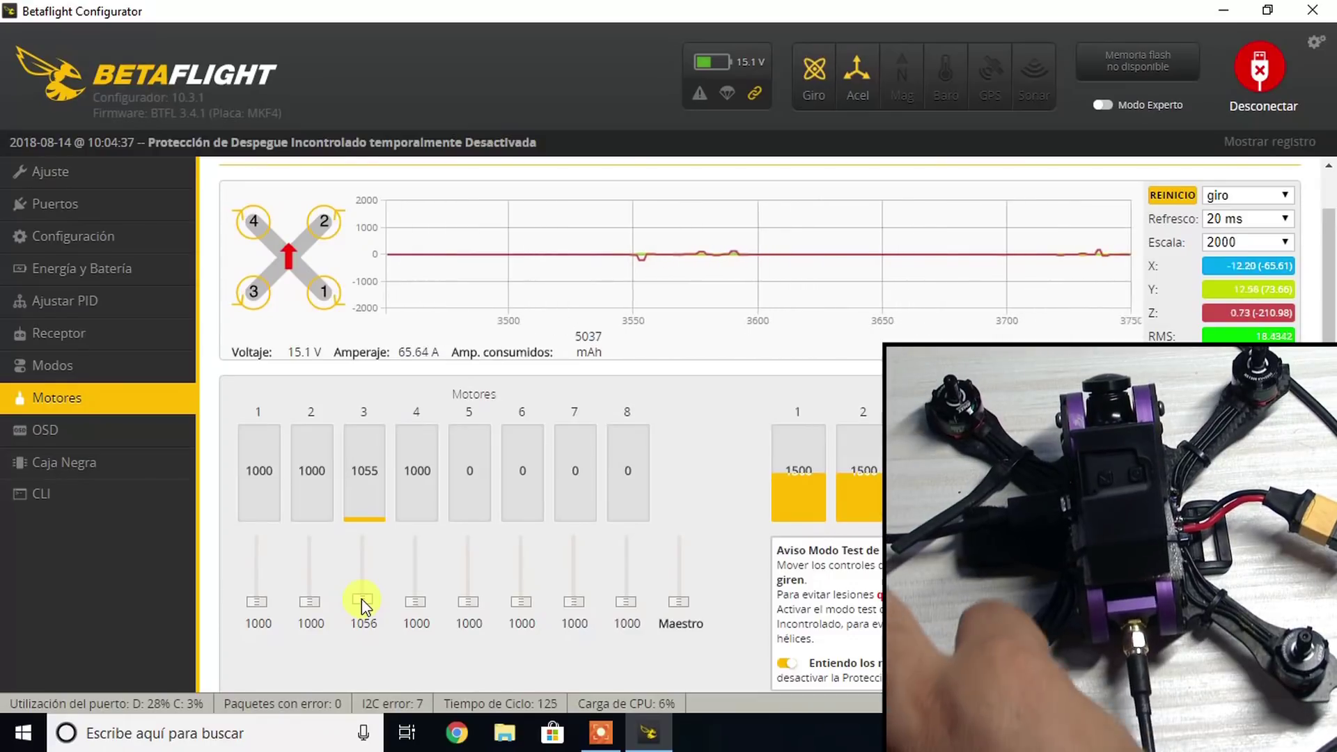
left_click_drag(361, 599, 416, 606)
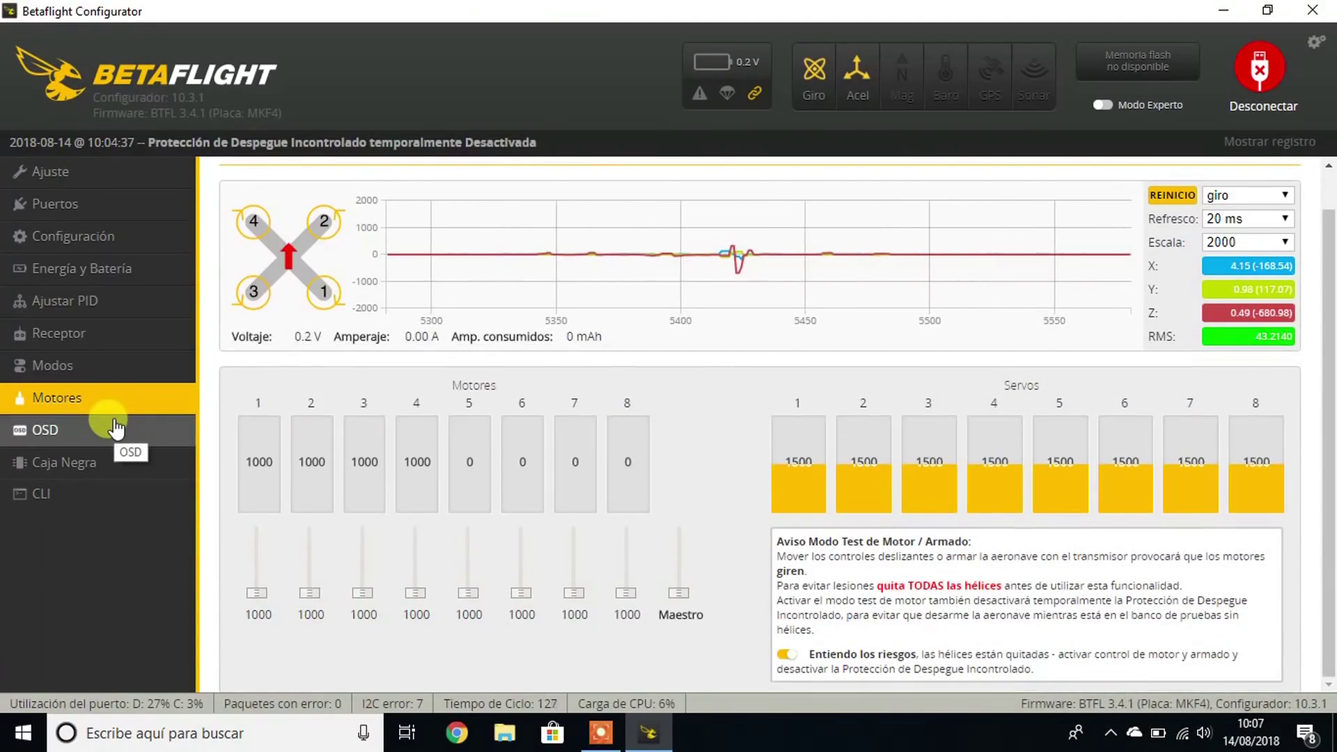
Step: Open the OSD settings and move Timer 2 up one row in the preview, level with the craft name
left_click(115, 431)
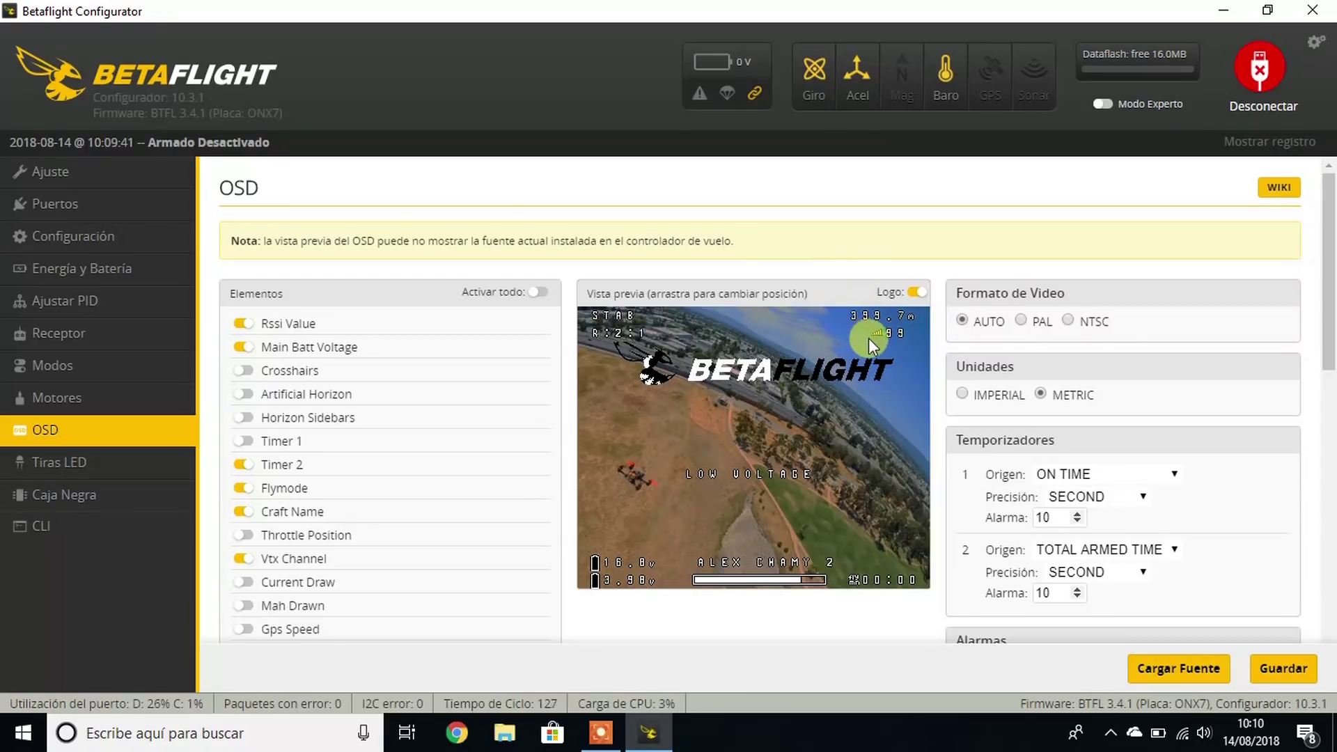
left_click(901, 347)
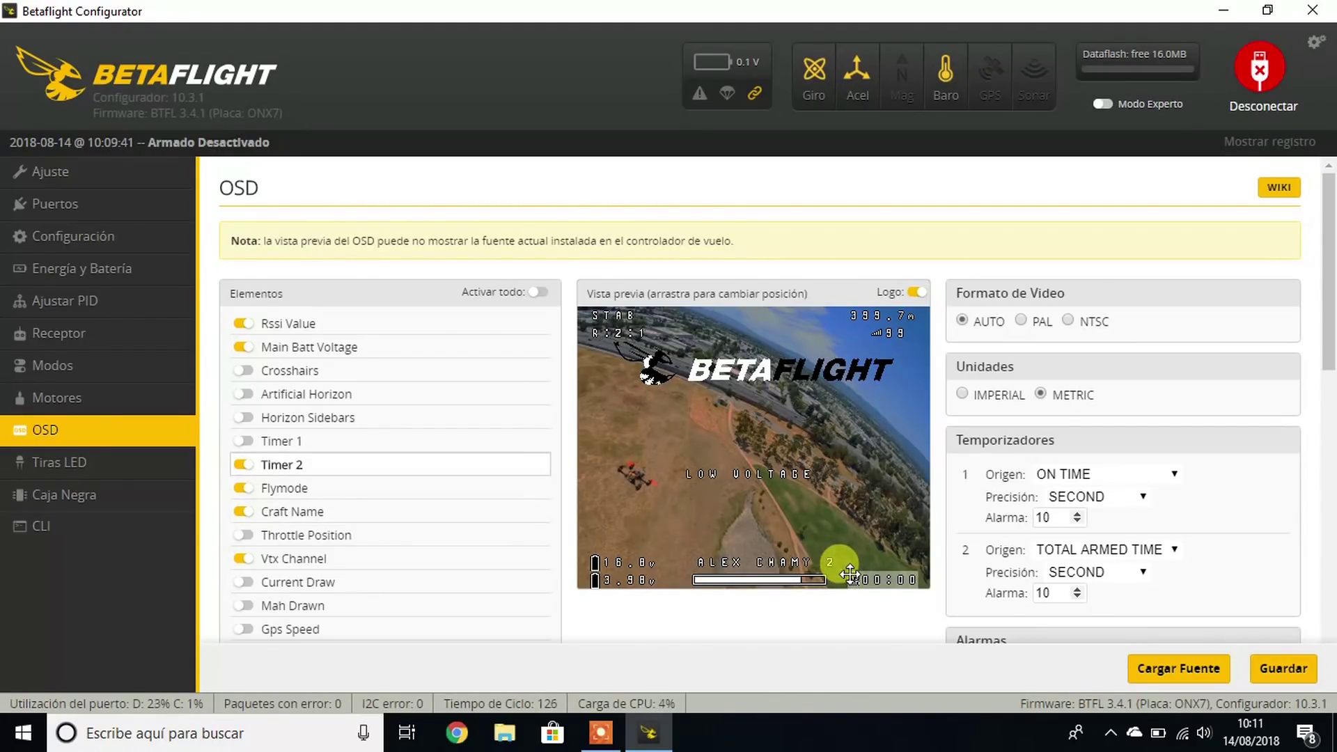
left_click_drag(850, 572, 846, 561)
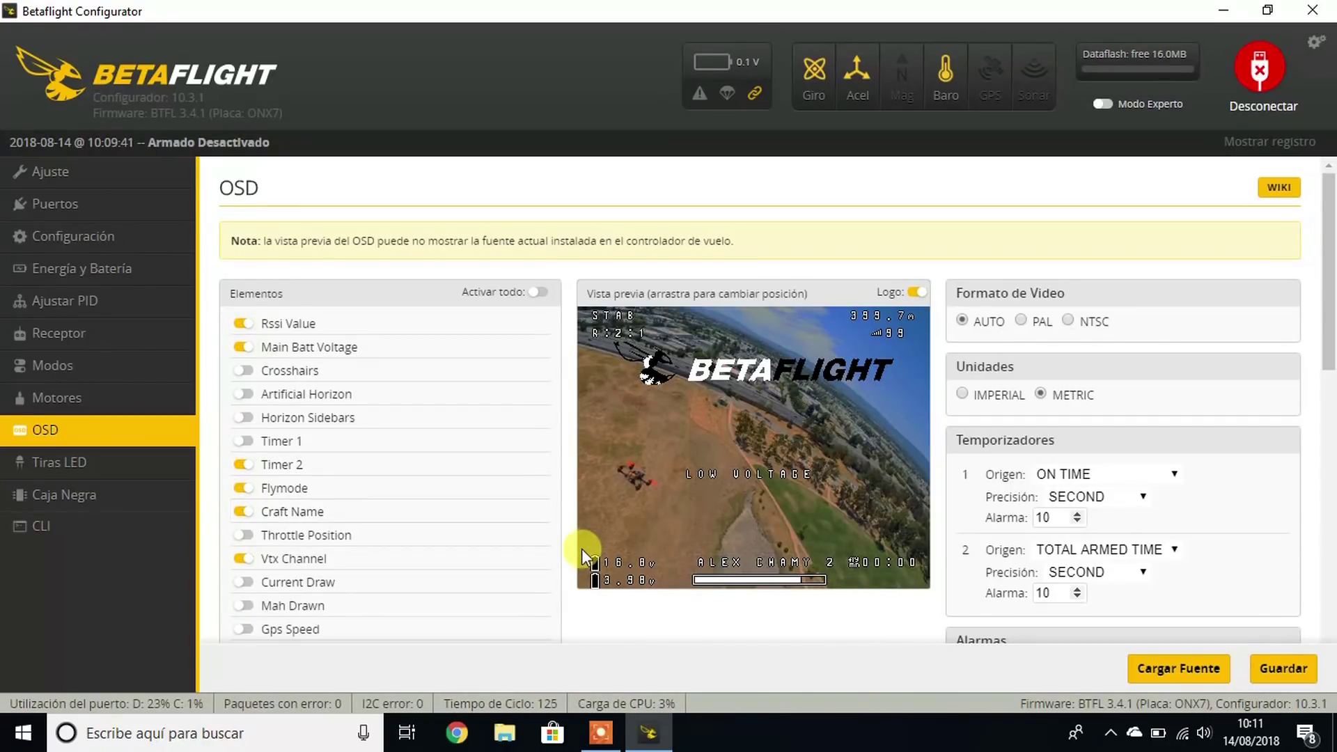
mouse_move(596, 562)
left_mouse_down()
mouse_move(587, 483)
mouse_move(590, 557)
left_mouse_up()
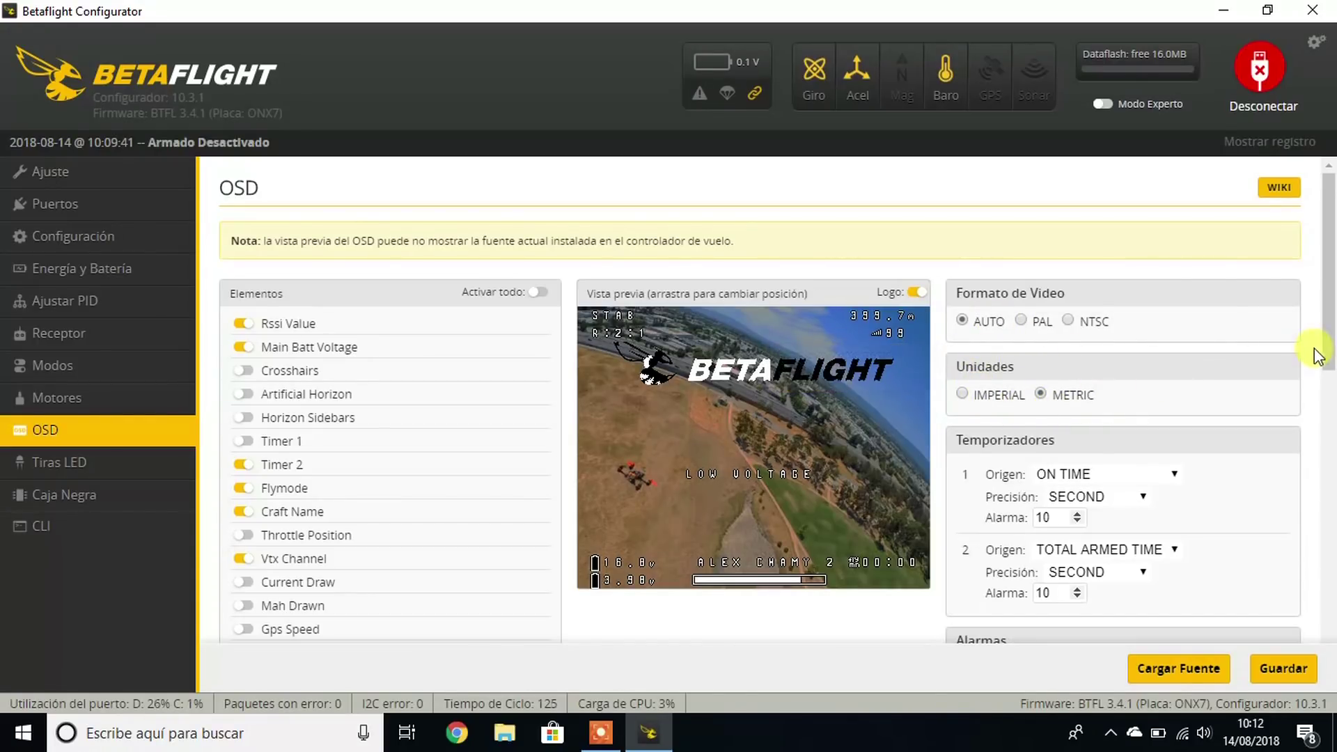
Step: Set the OSD alarms to 30 for RSSI and 120 for altitude, and review the warnings and post-flight statistics
left_click_drag(1332, 357, 1331, 427)
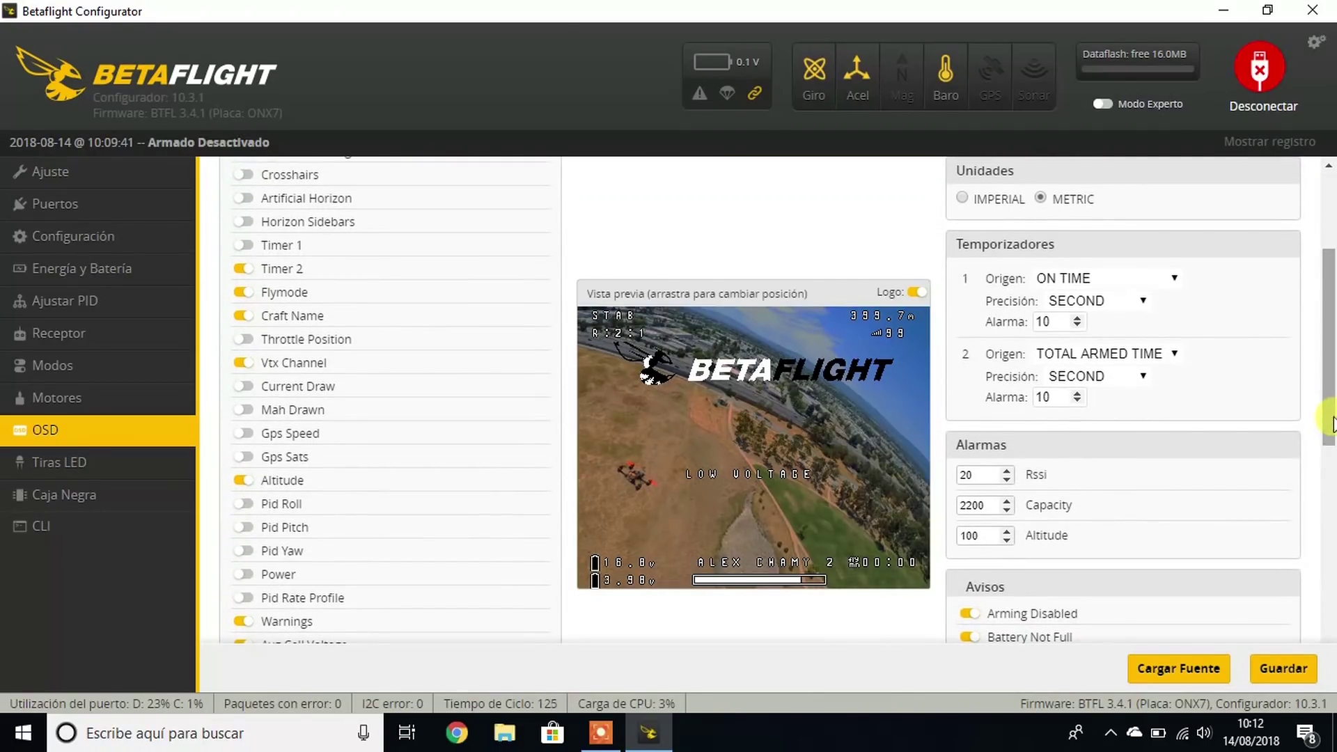
mouse_move(1084, 362)
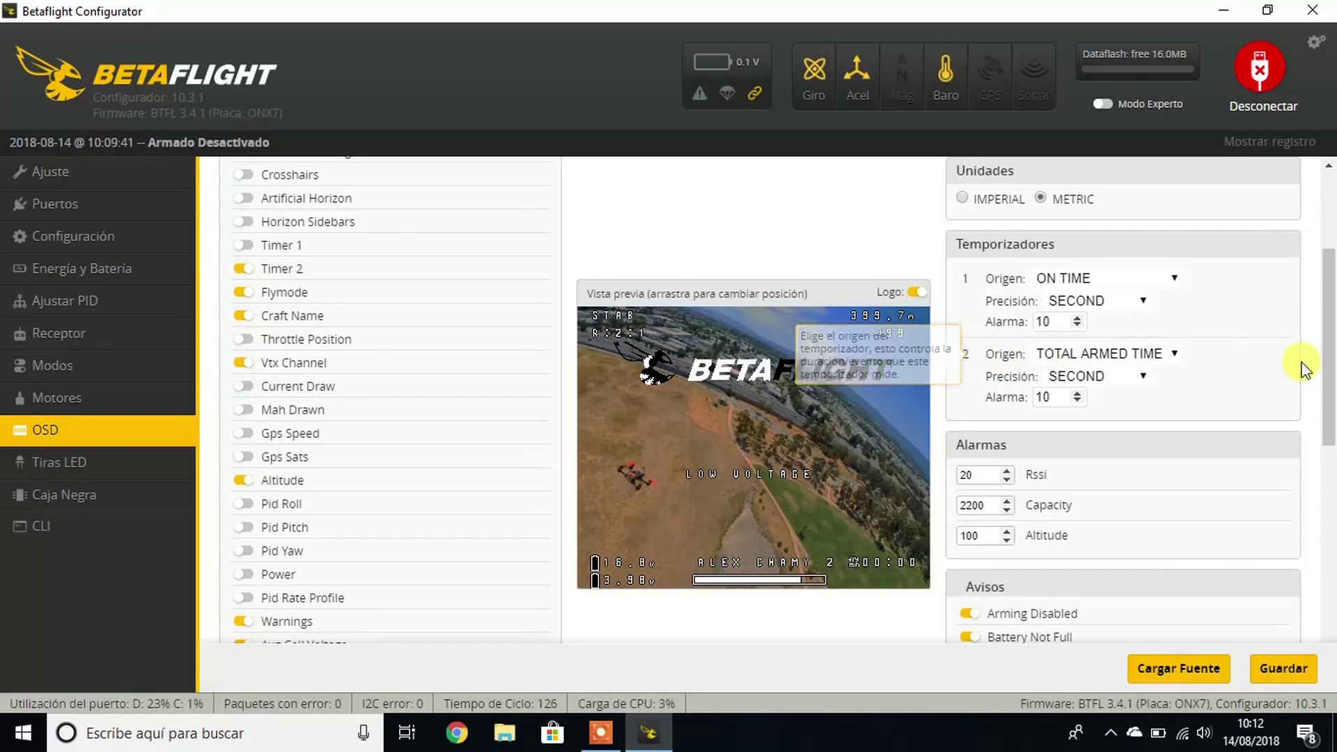
left_click_drag(1332, 382, 1332, 432)
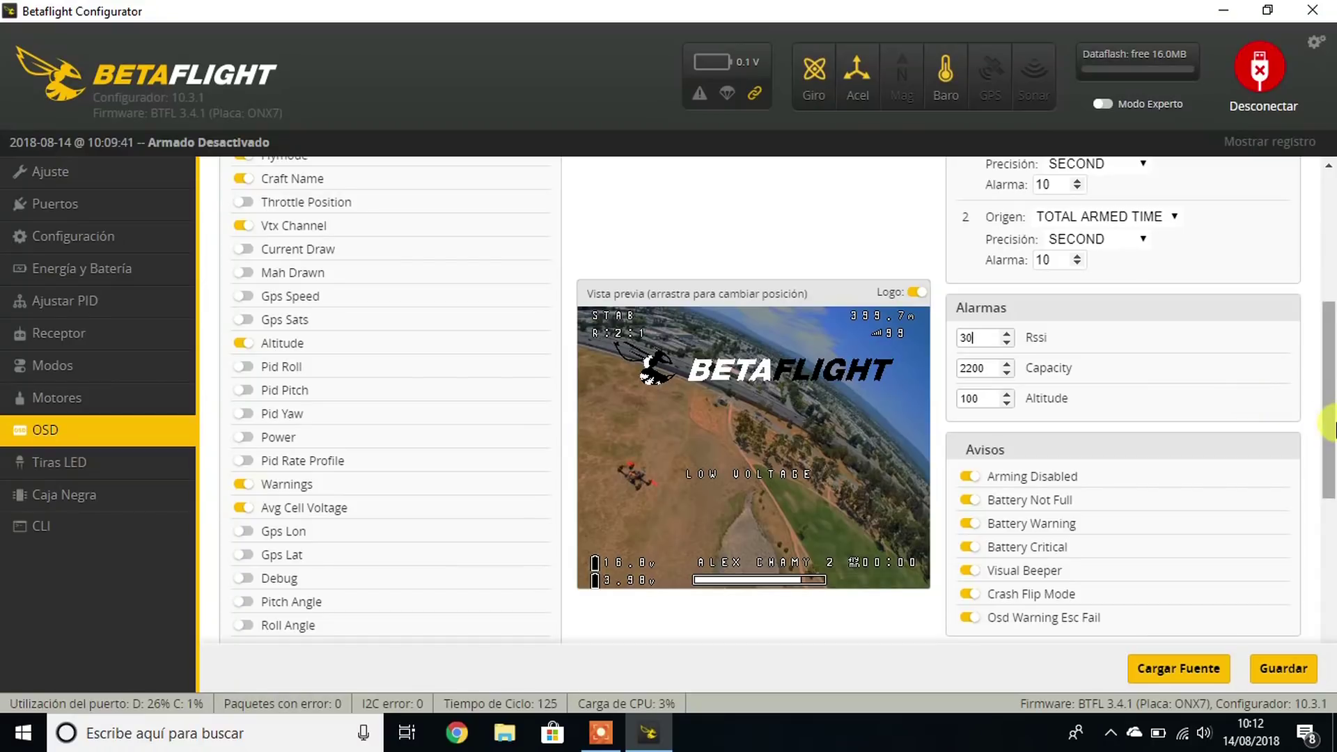
scroll(1146, 403, "down", 1)
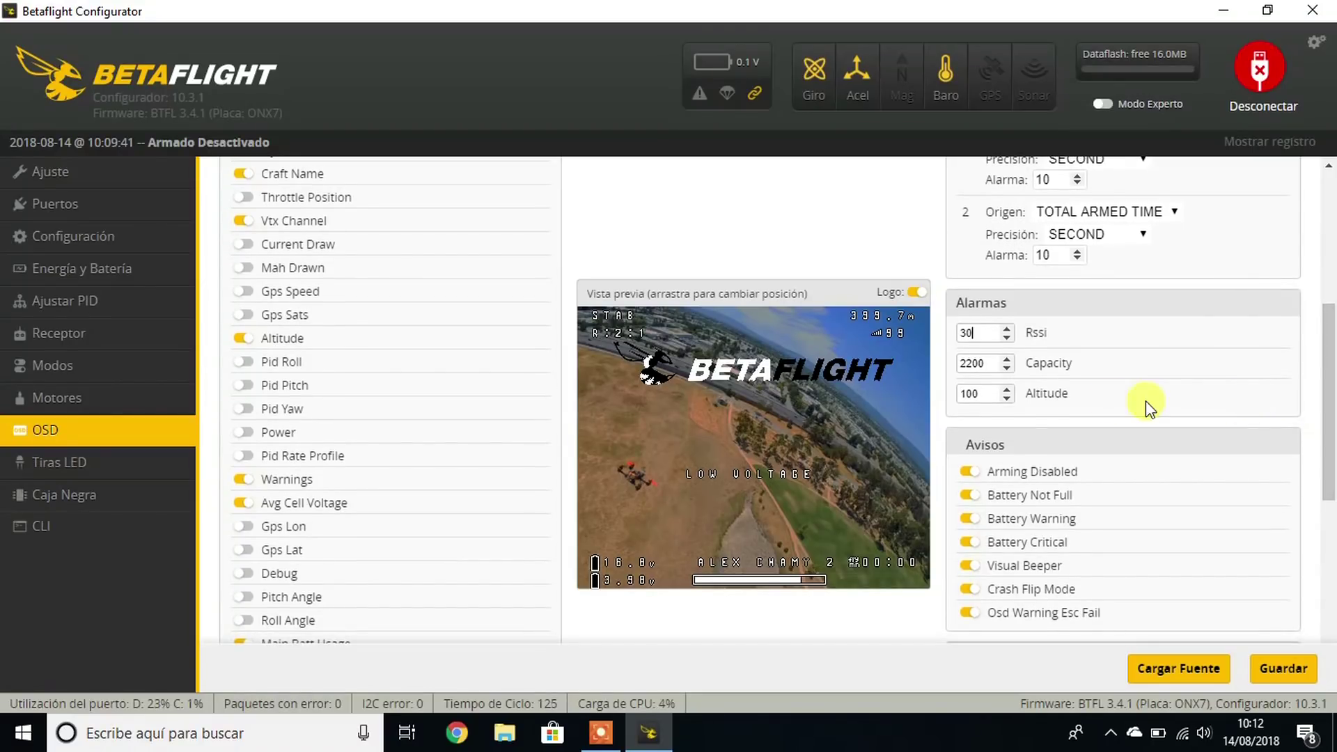
left_click(1007, 388)
scroll(1329, 495, "down", 1)
scroll(1329, 496, "down", 2)
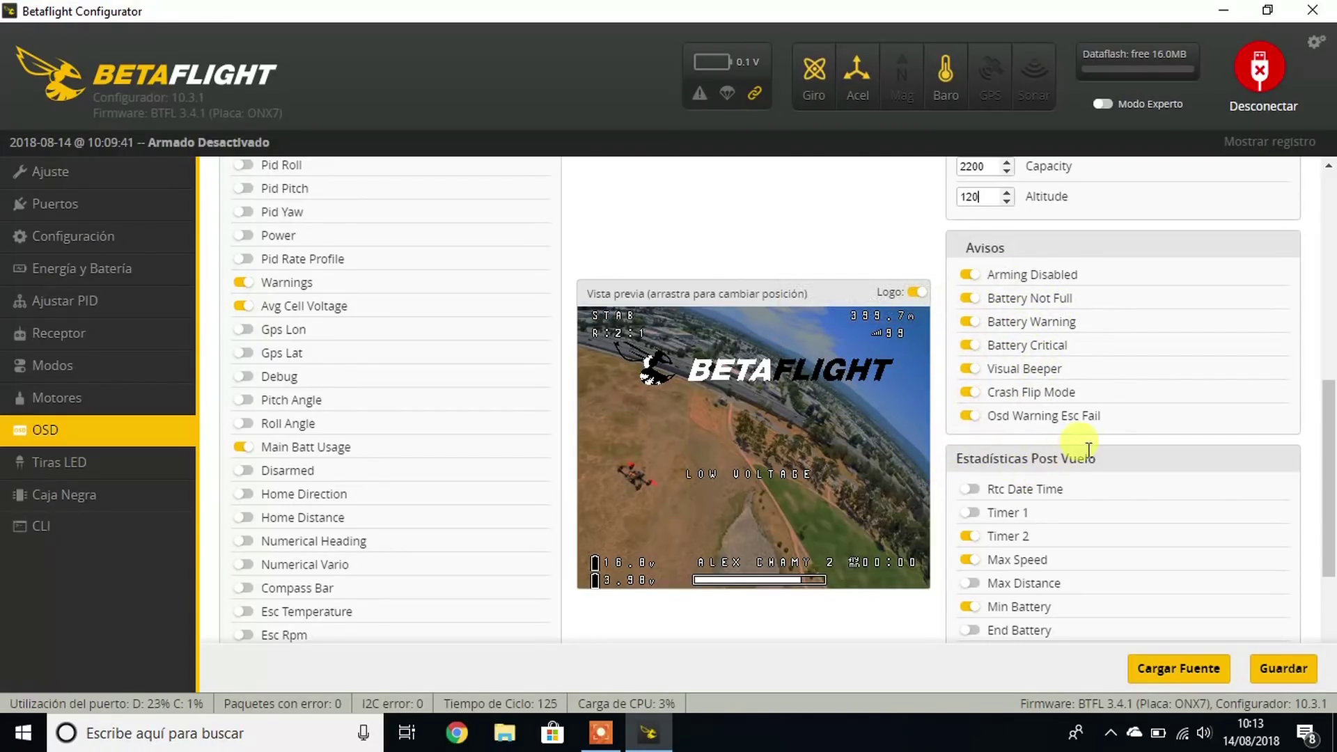
left_click_drag(1332, 508, 1331, 557)
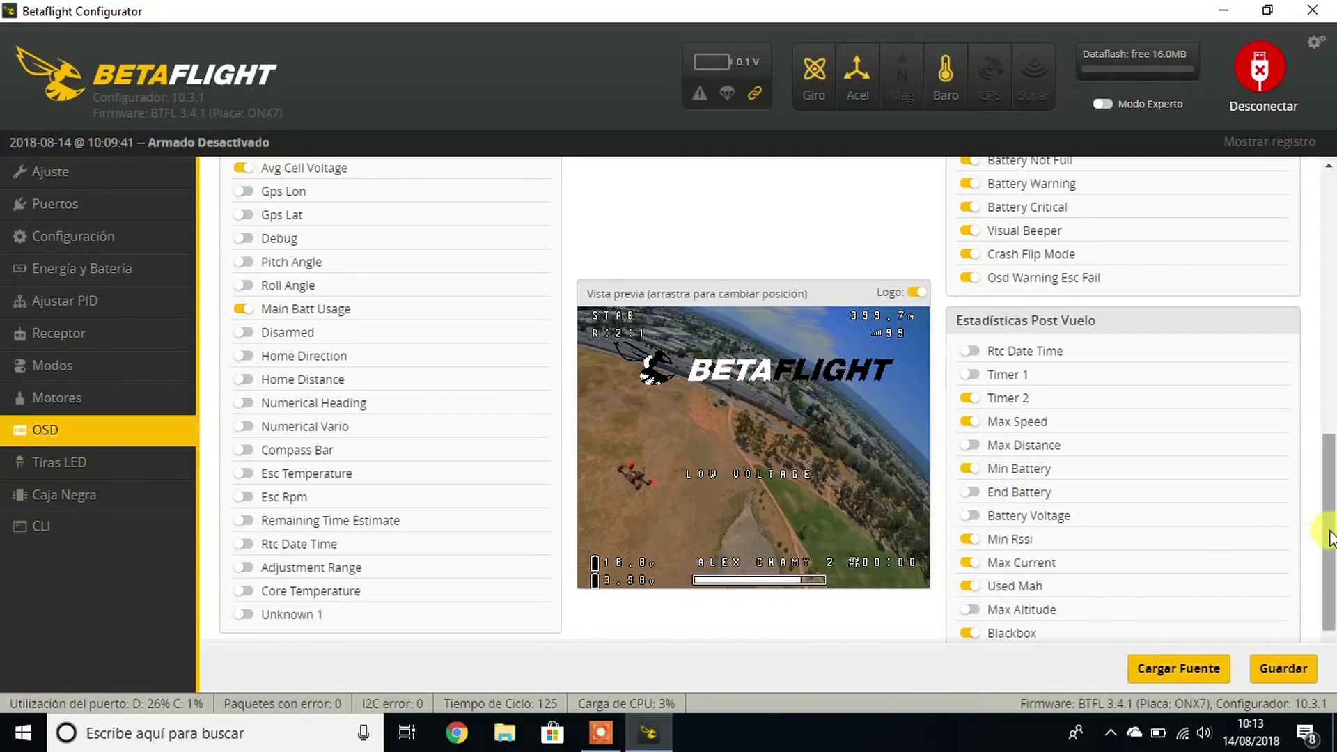
Step: Load the Betaflight font preset for the OSD, save the OSD settings and disconnect the flight controller
scroll(1331, 547, "down", 1)
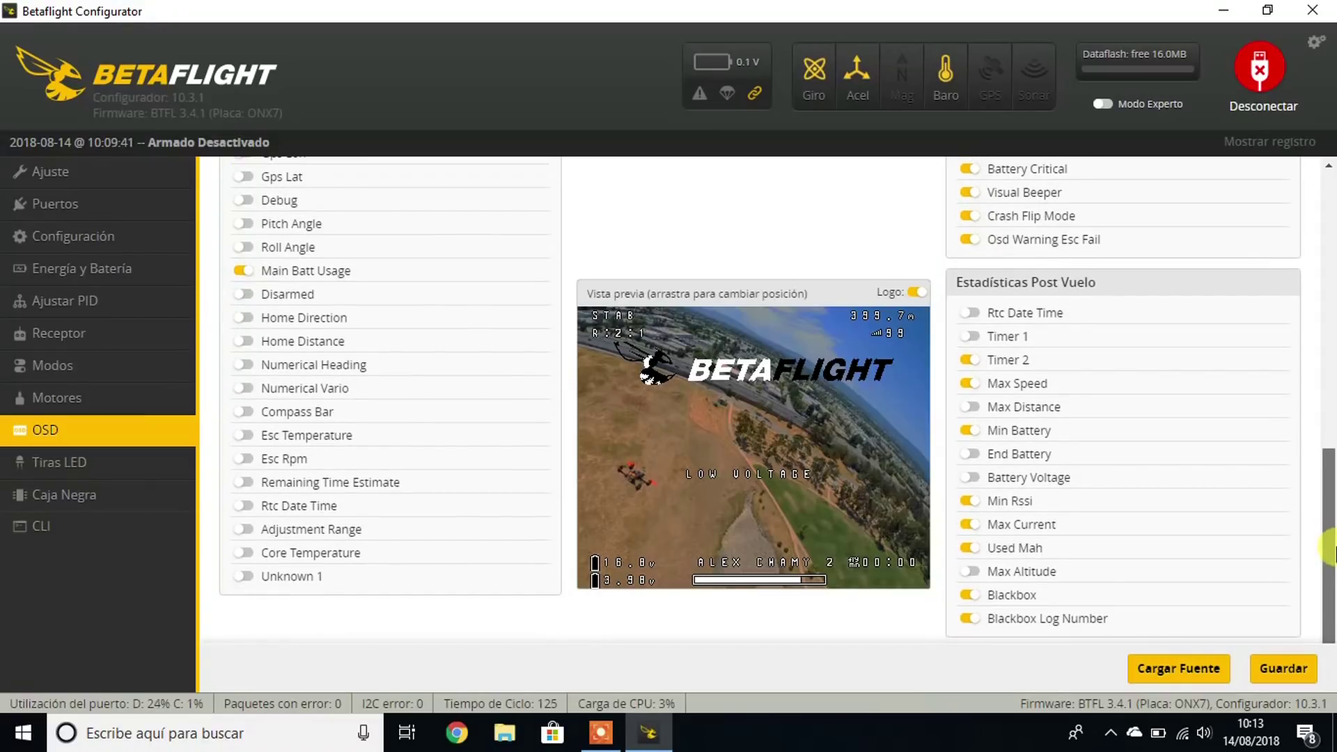
left_click(1146, 668)
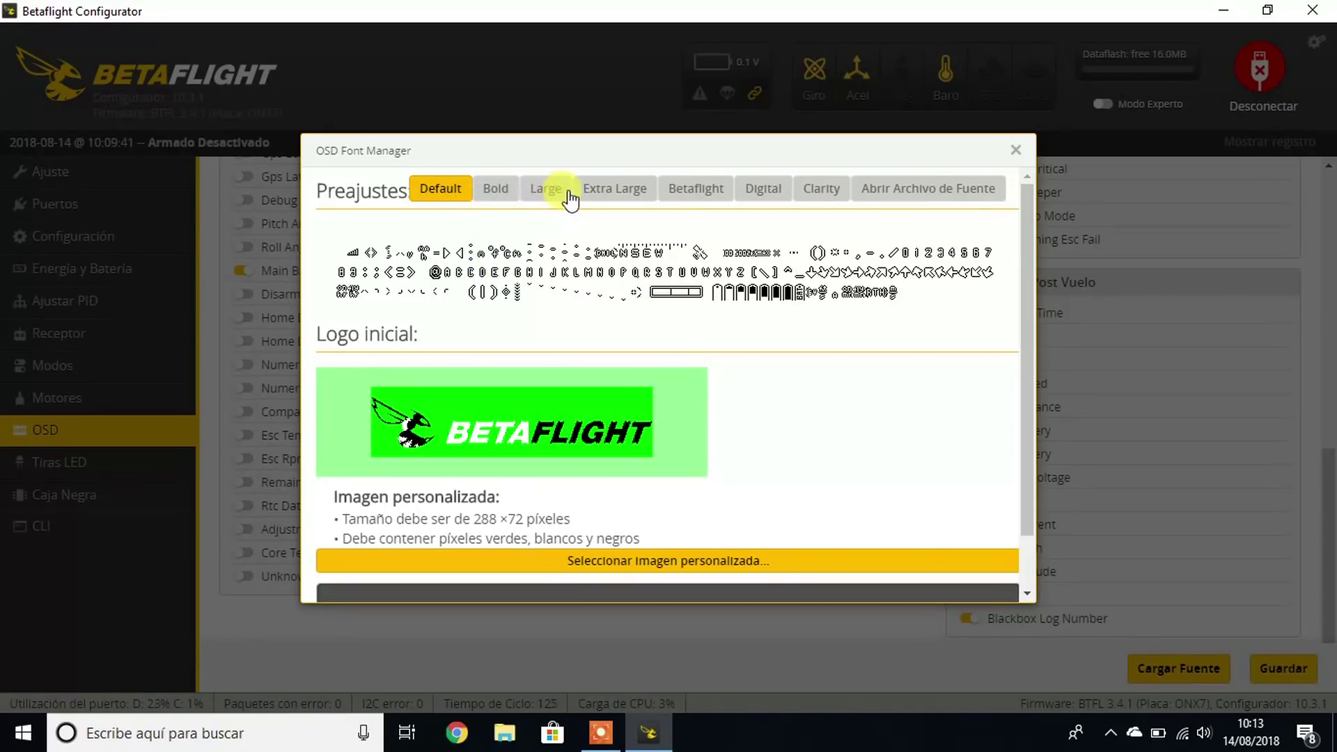
left_click(693, 187)
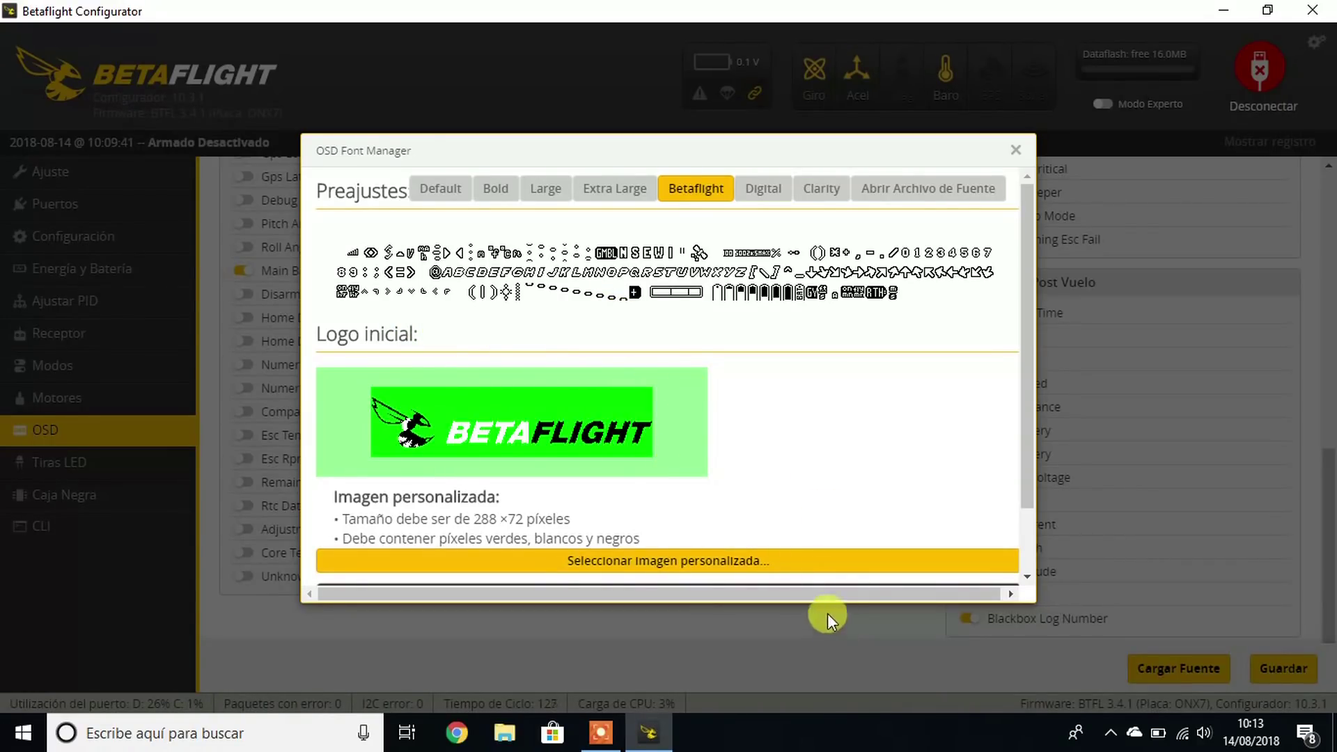
left_click(1012, 153)
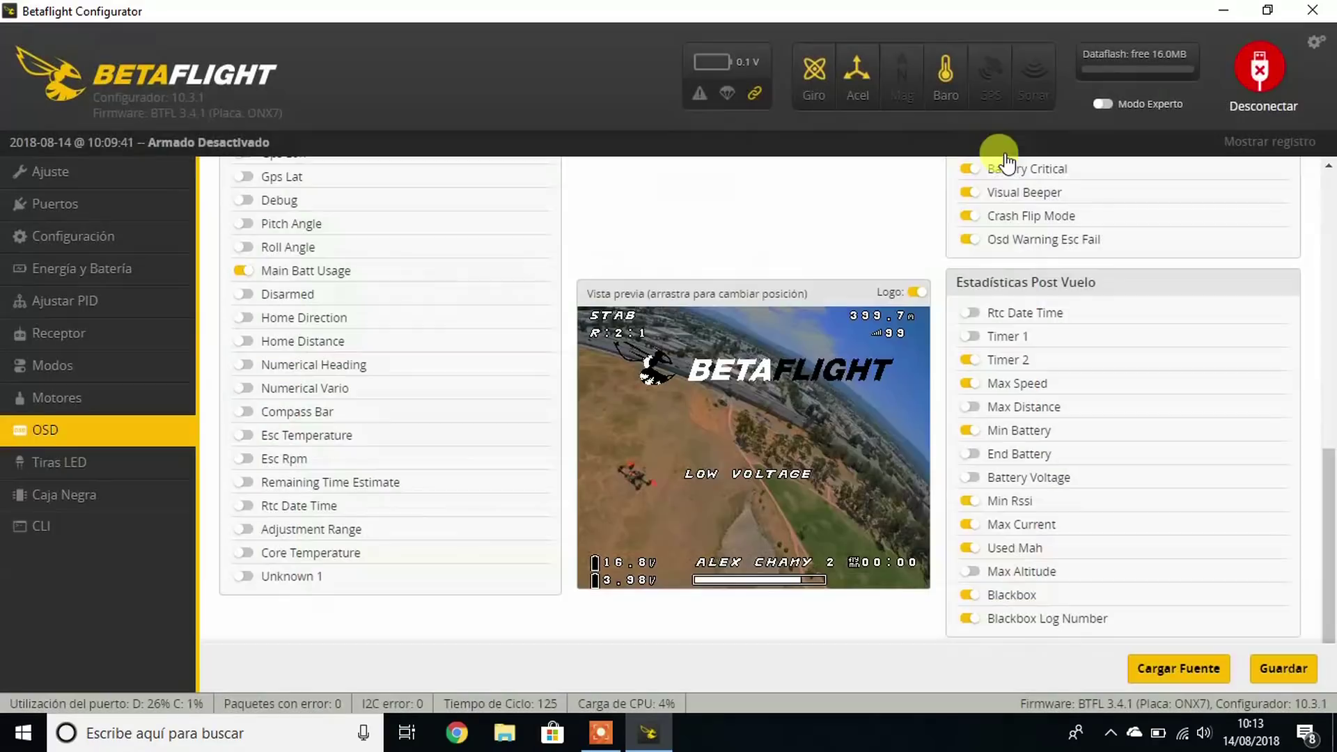
left_click(1276, 670)
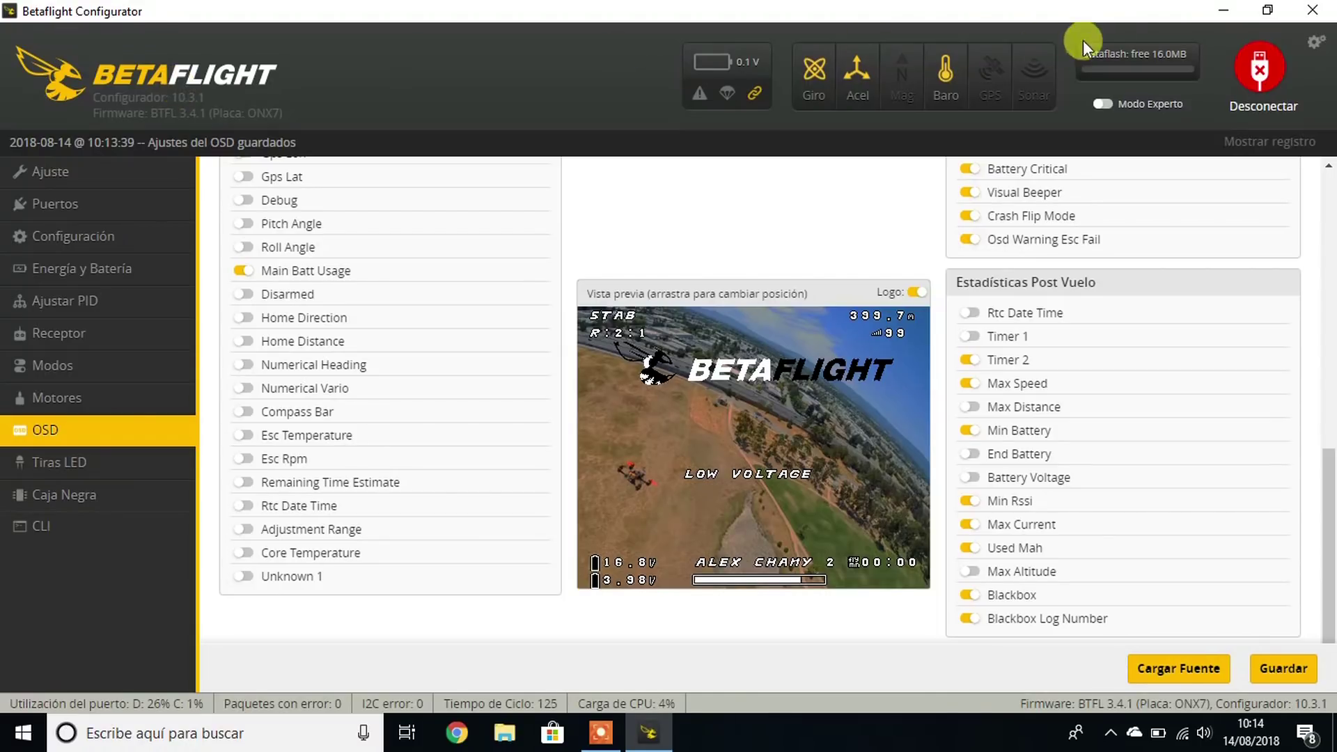
left_click(1251, 74)
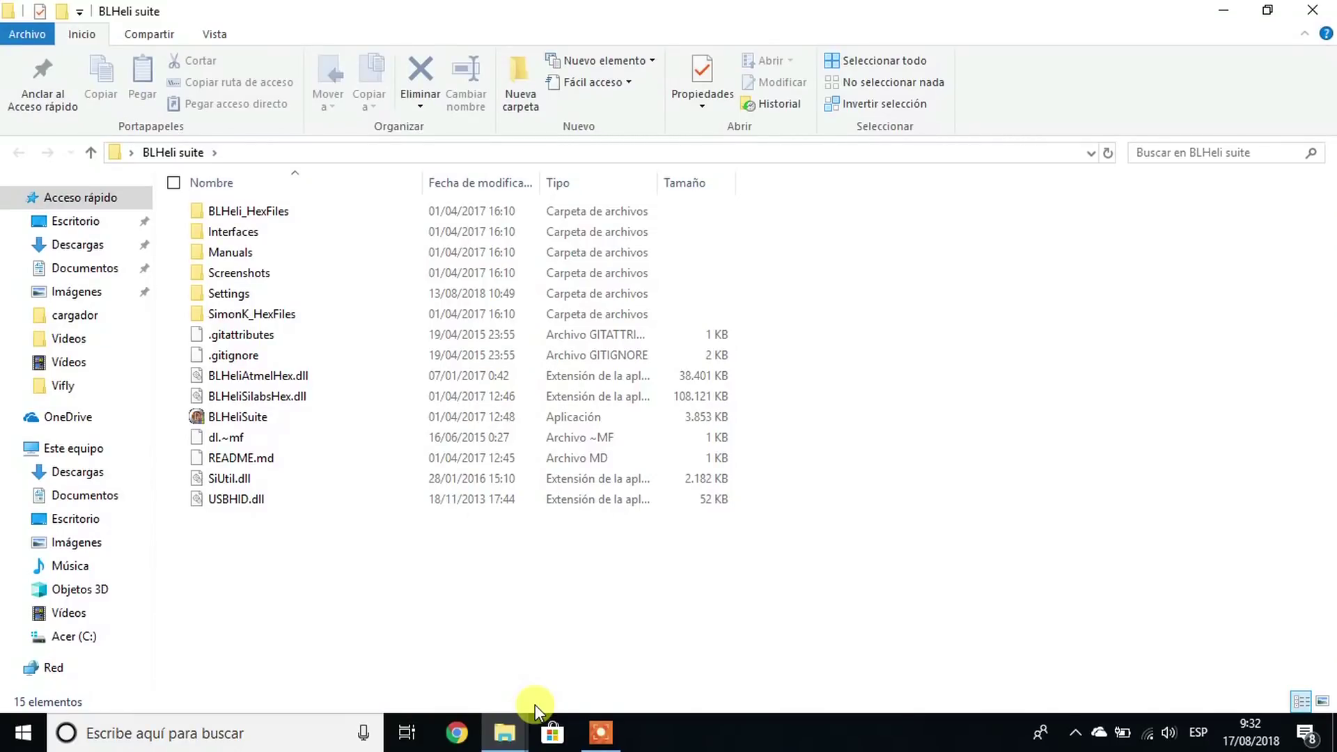
Step: Launch BLHeliSuite from its folder, connect to the flight controller on COM 7 and check for the connected ESCs
double_click(311, 418)
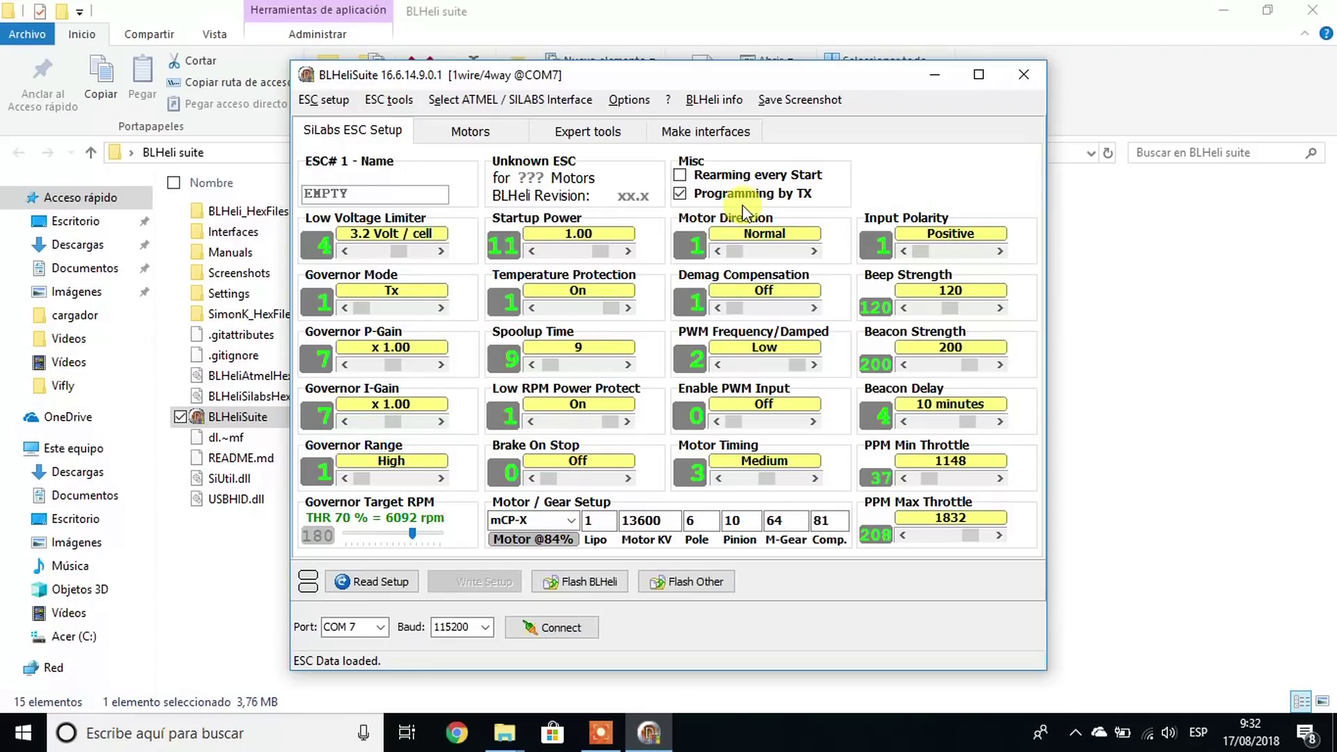
left_click(383, 625)
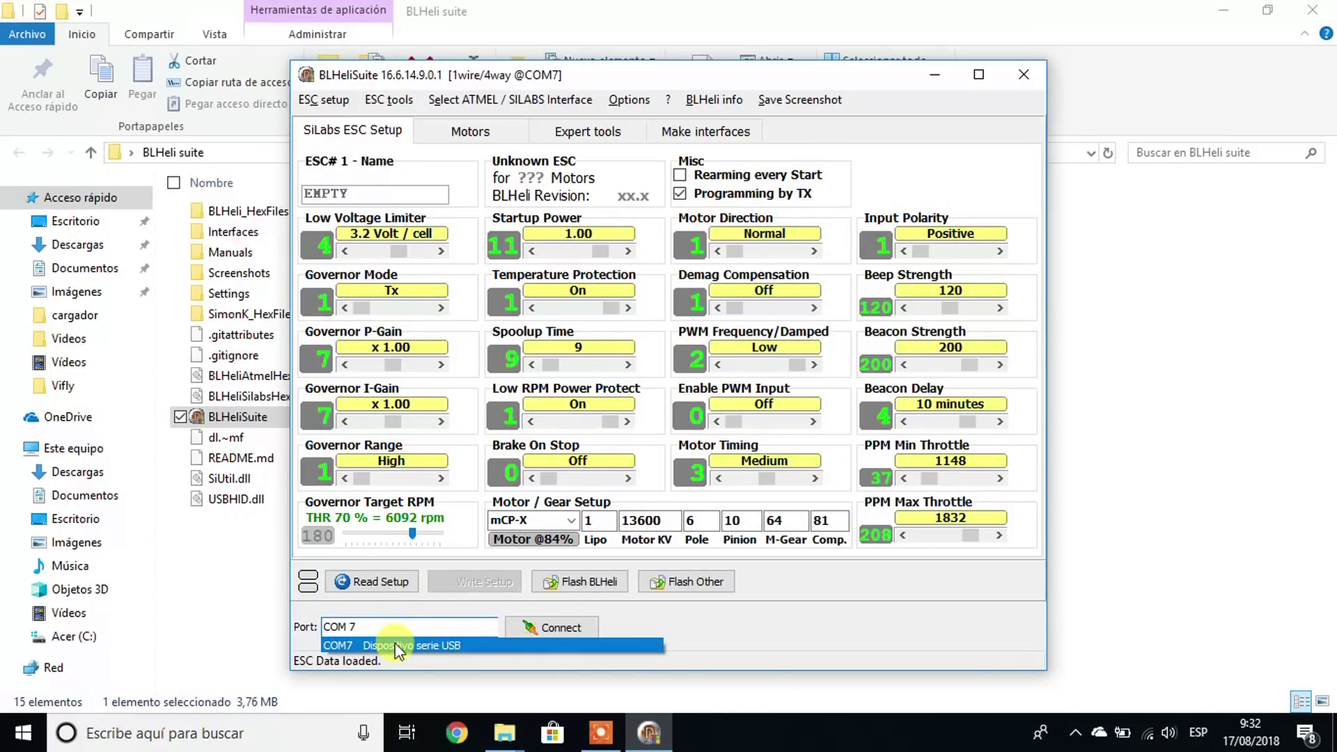
left_click(399, 646)
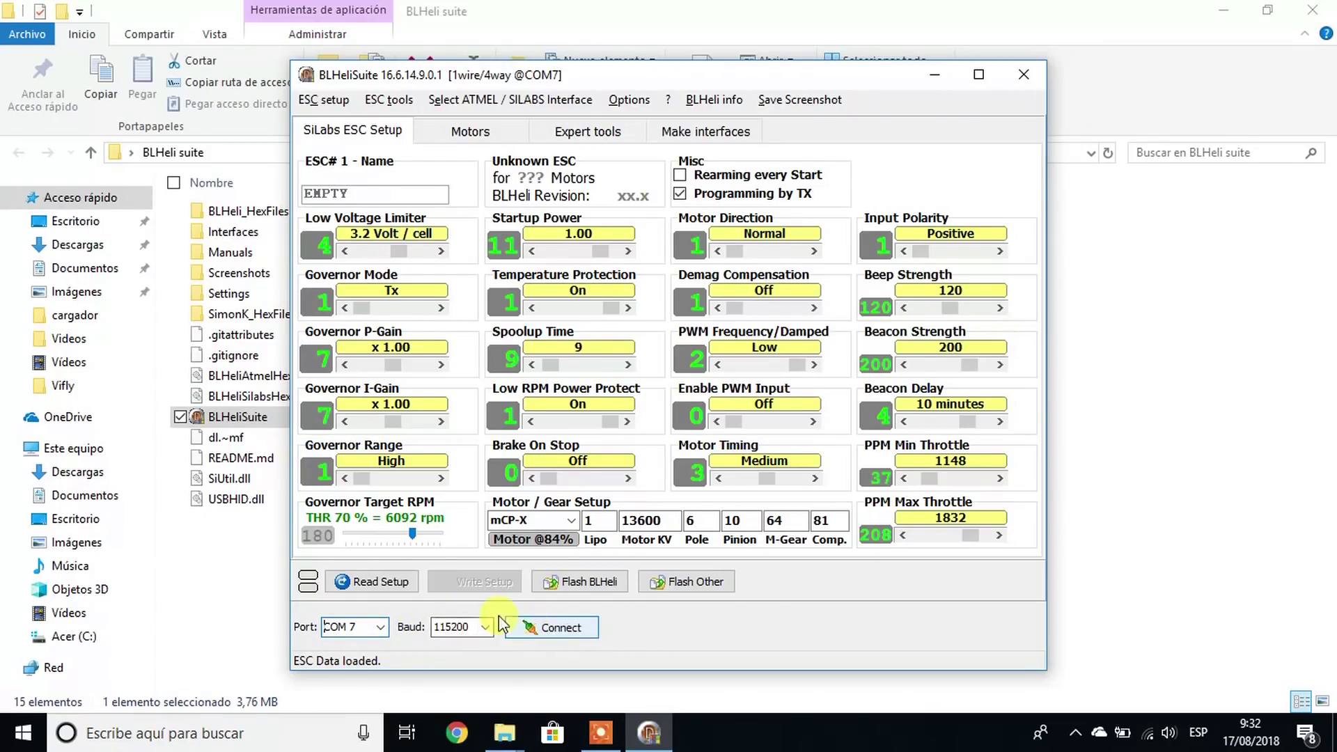
left_click(550, 627)
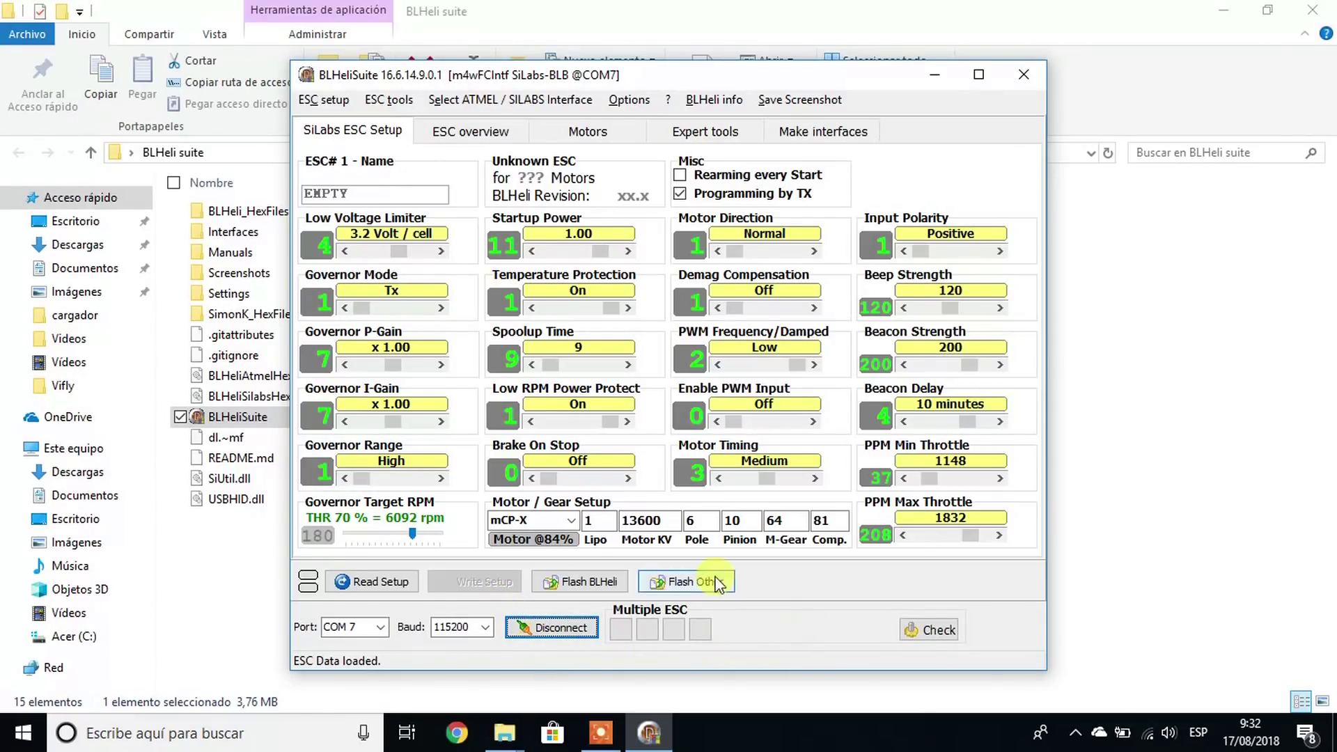
left_click(912, 632)
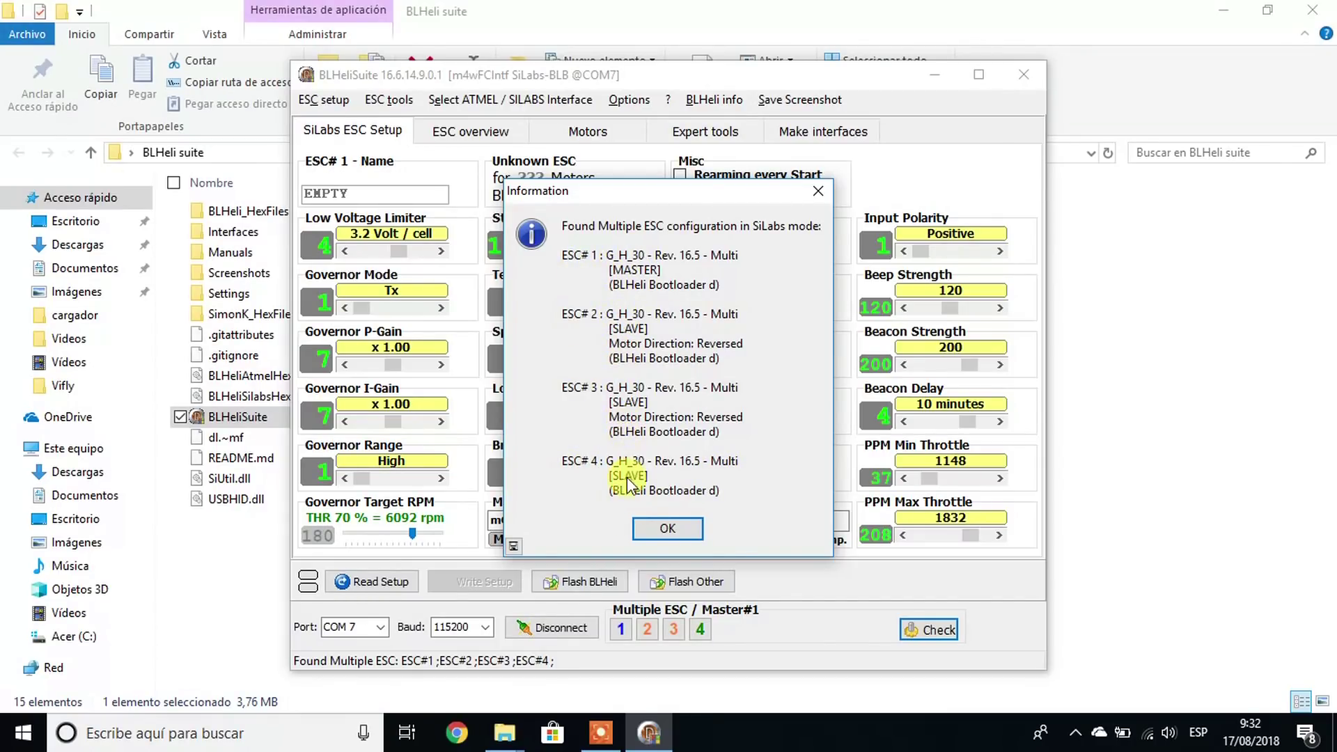
left_click(649, 530)
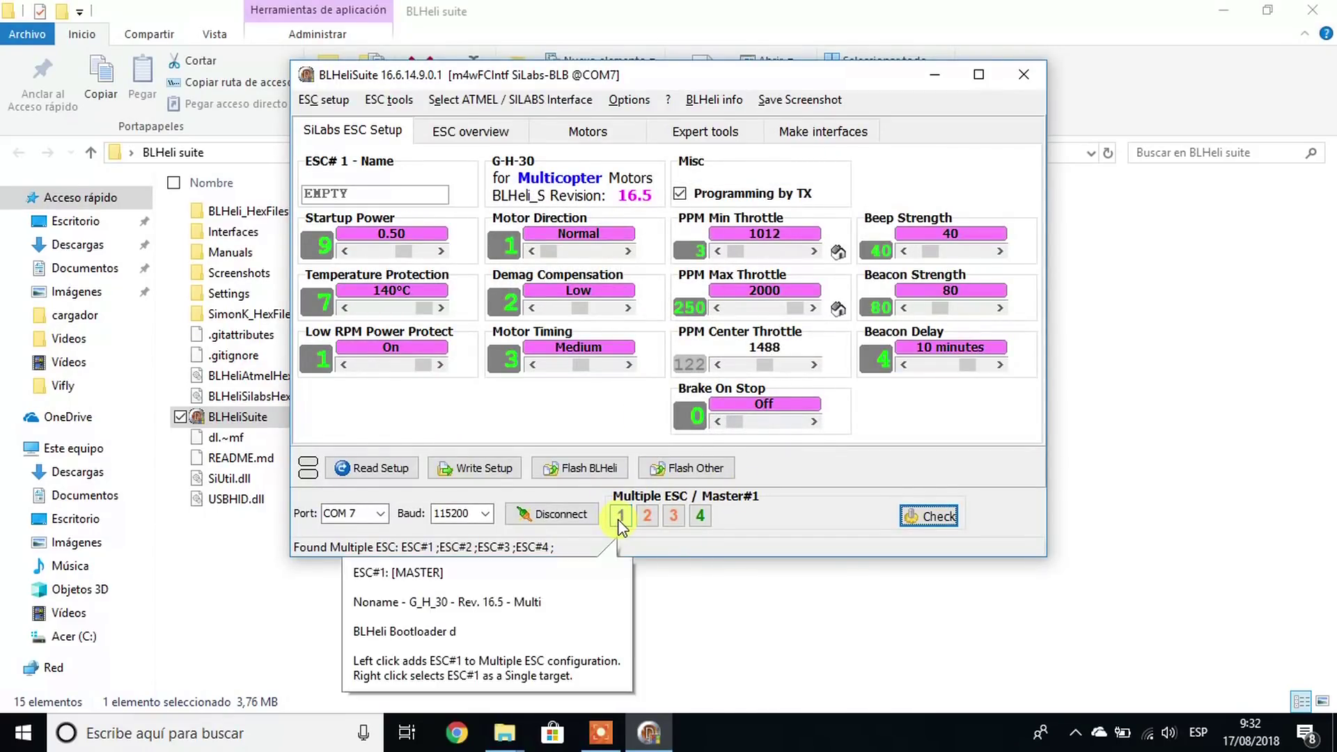
Step: Maximize BLHeliSuite and review the settings of the four ESCs by adding and removing them from the multiple-ESC selection
left_click(620, 517)
left_click(647, 517)
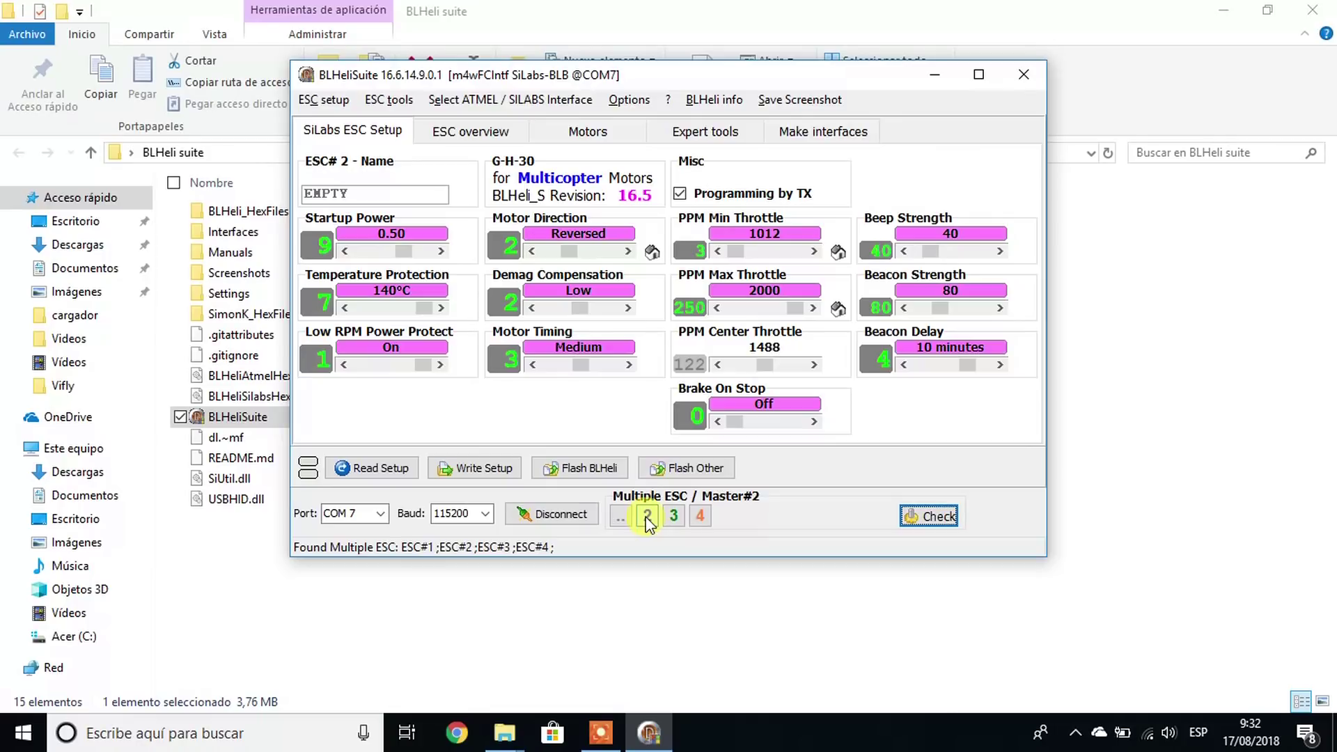
left_click(699, 516)
left_click(675, 516)
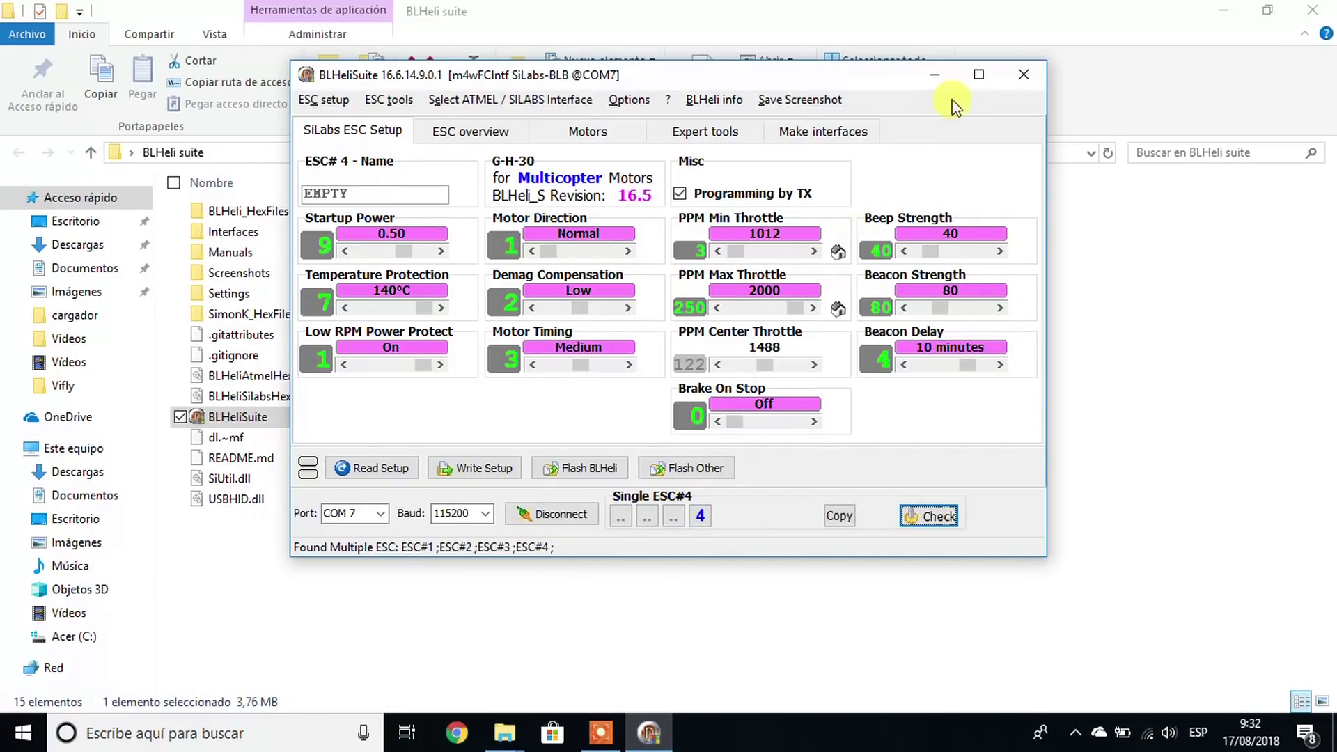
left_click(978, 74)
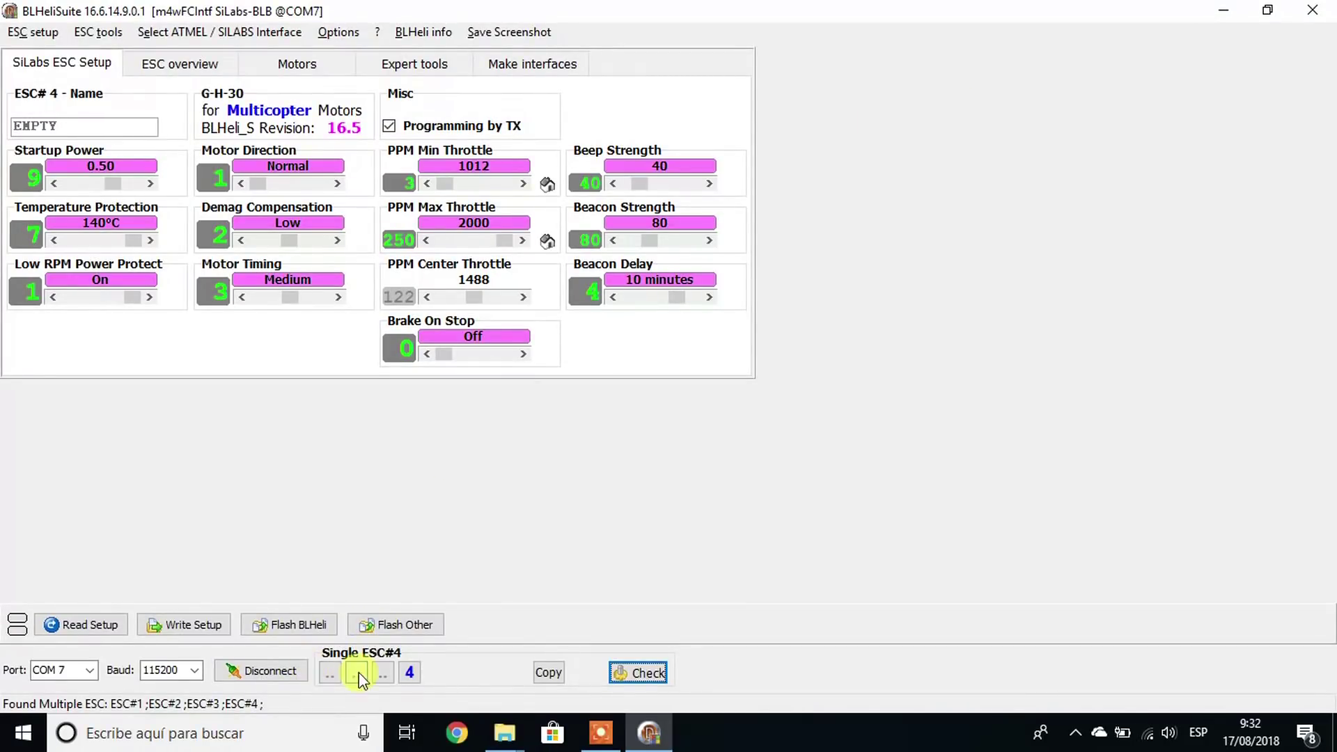
left_click(407, 673)
left_click(391, 676)
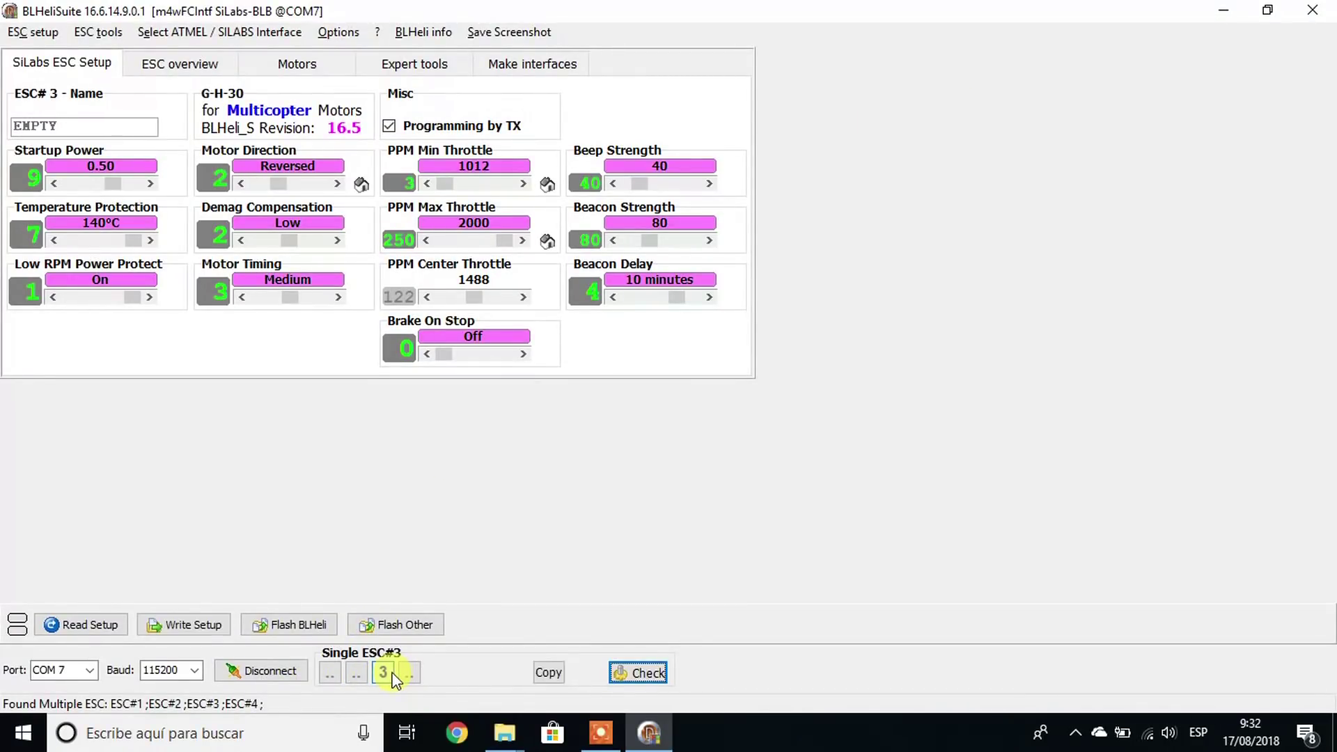
left_click(356, 673)
left_click(337, 670)
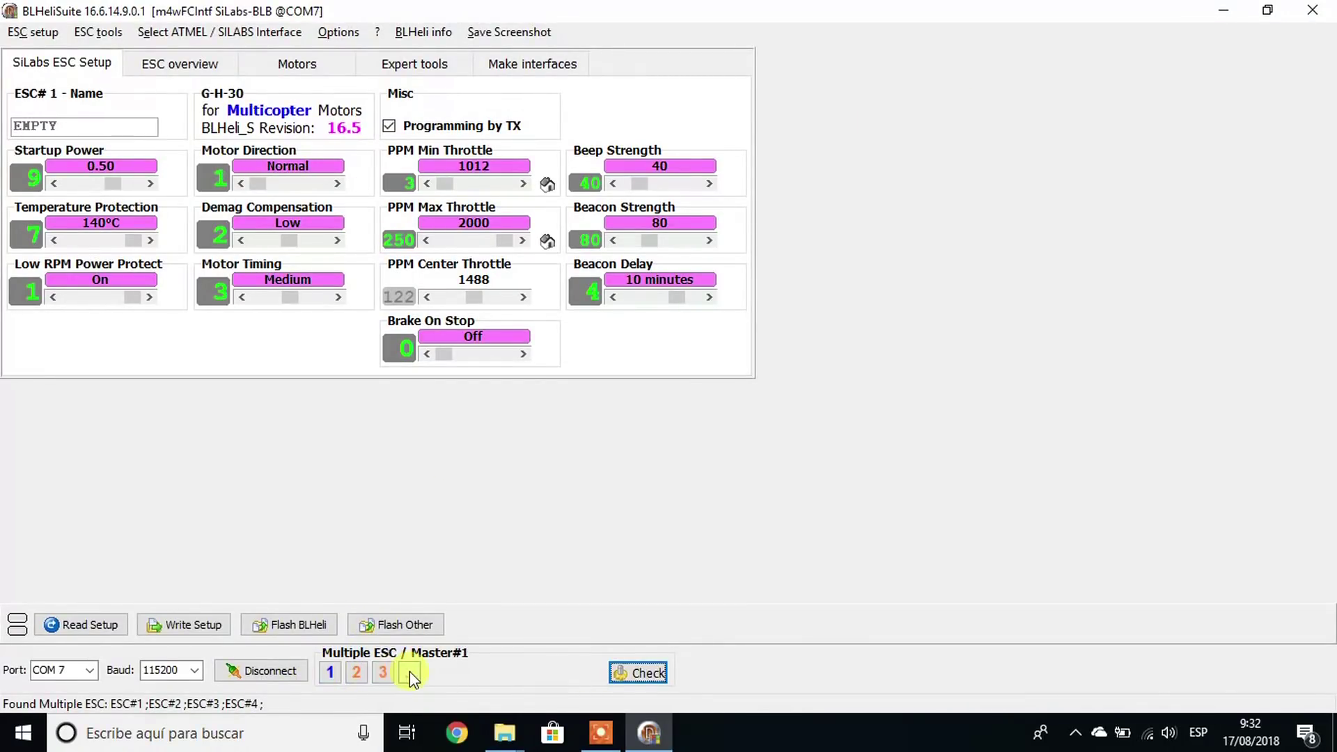
Step: Remove ESCs 1, 3 and 4 from the multiple-ESC selection so that ESC 2 is the single target
left_click(341, 673)
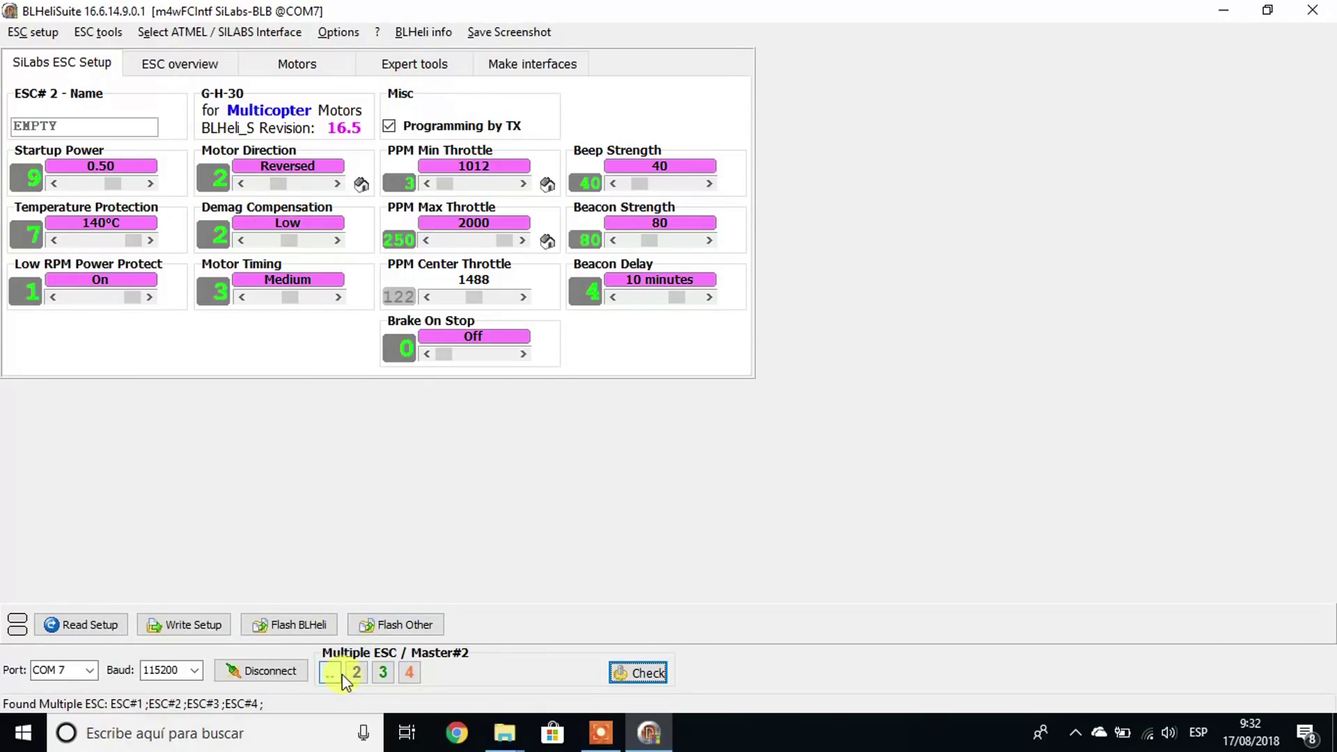
left_click(392, 674)
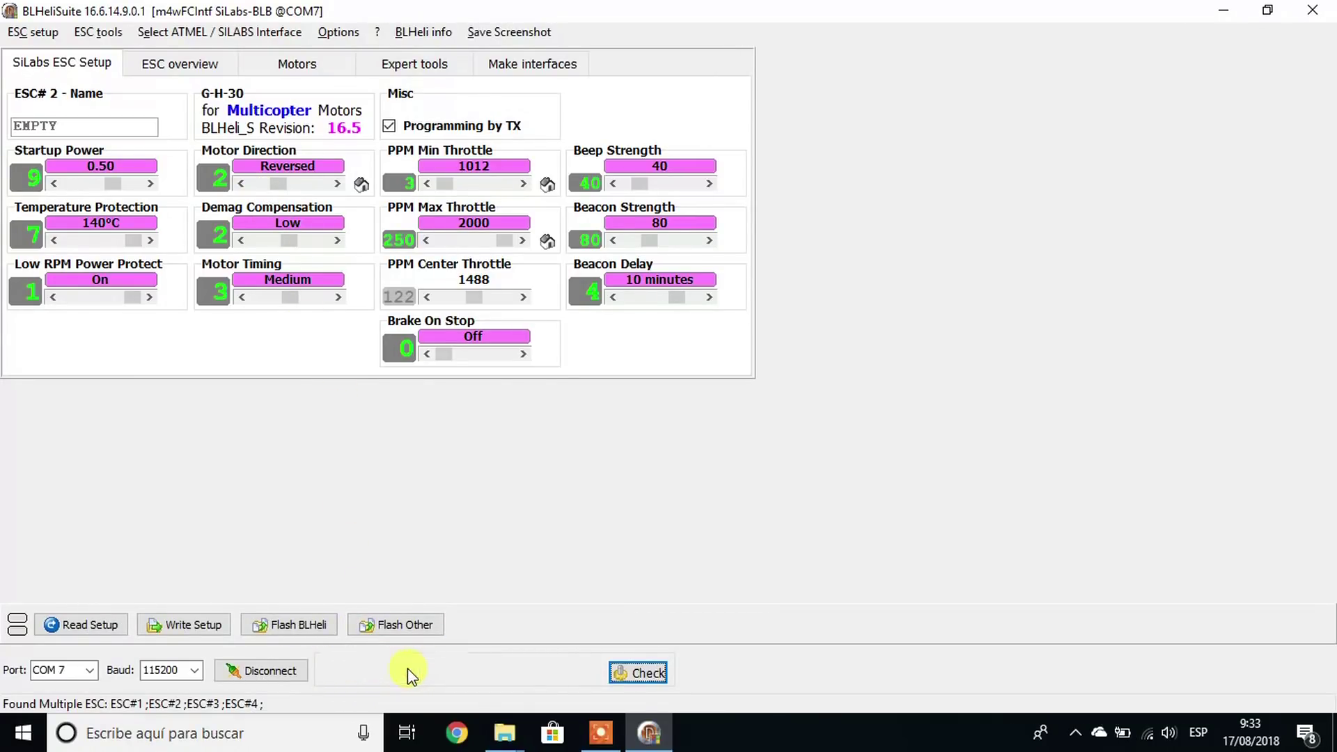
left_click(381, 673)
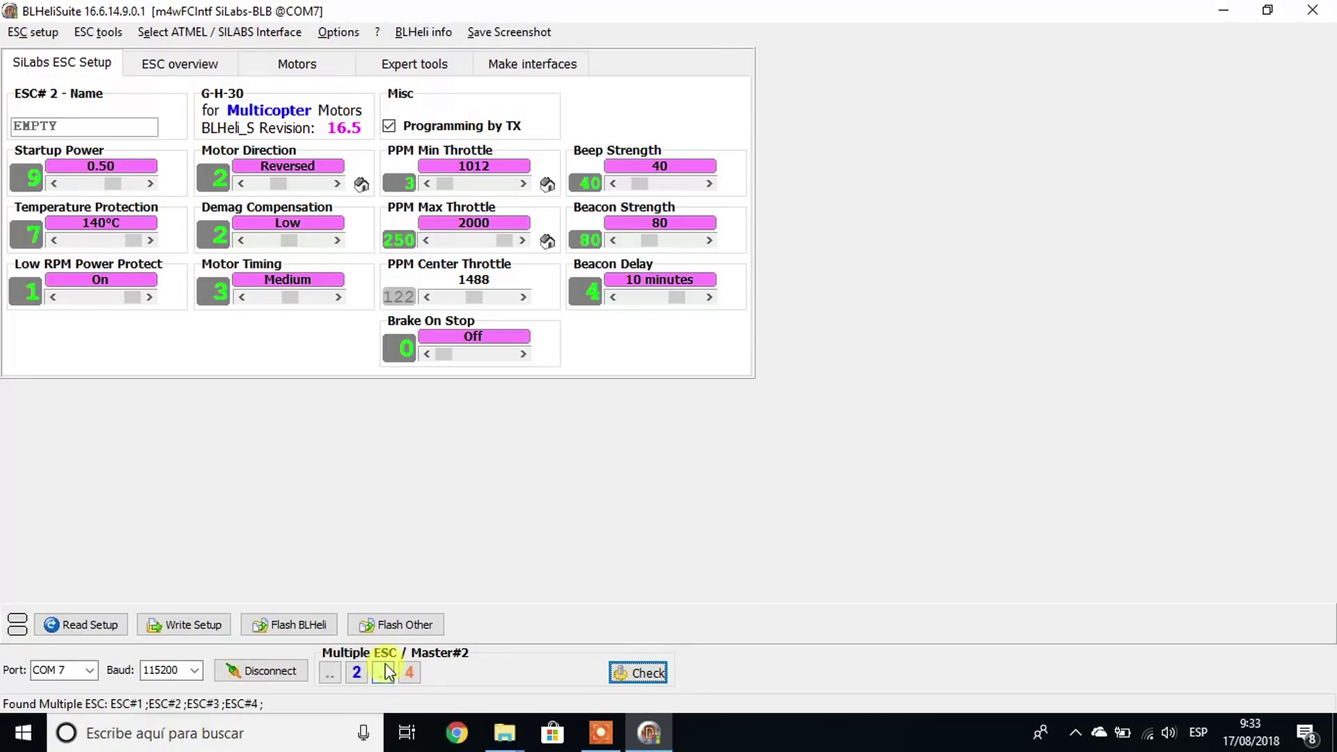
left_click(409, 673)
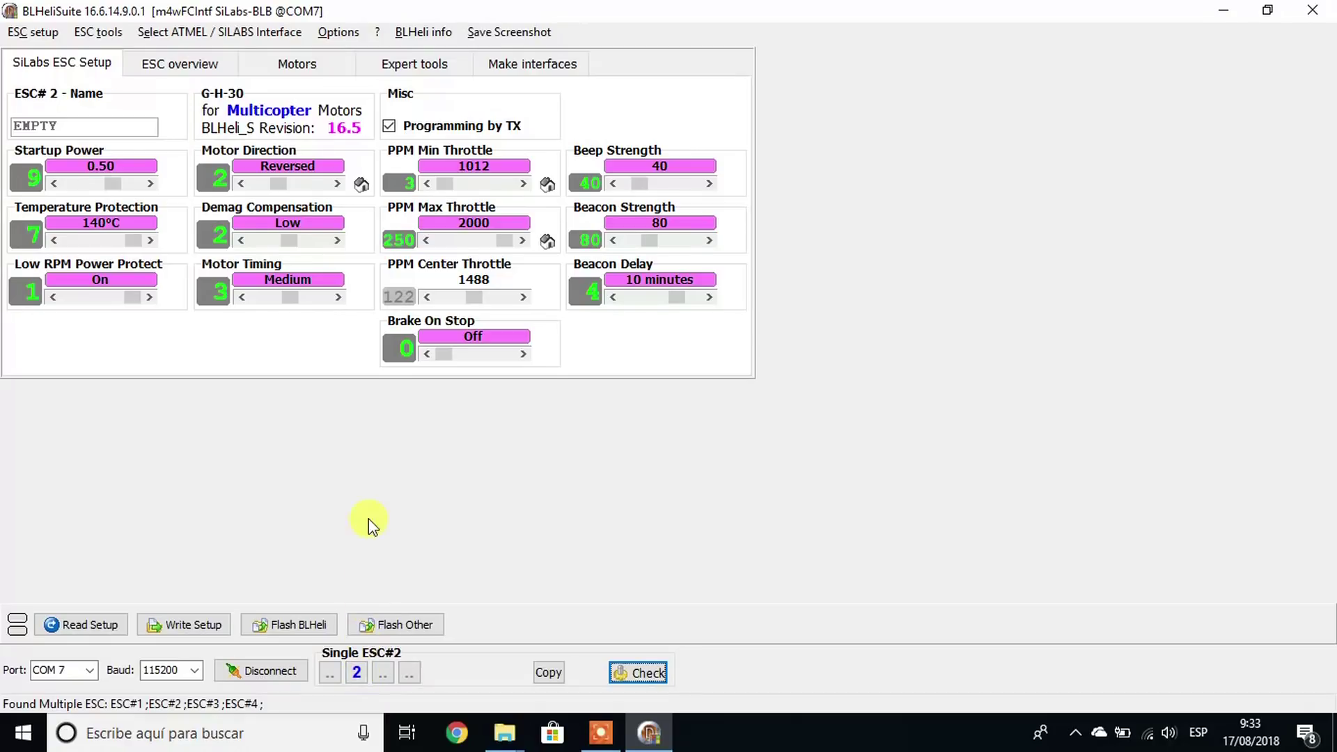
Step: Try the Normal, Reversed and Bidirectional Rev. motor direction options on ESC 2
left_click(254, 184)
left_click(276, 183)
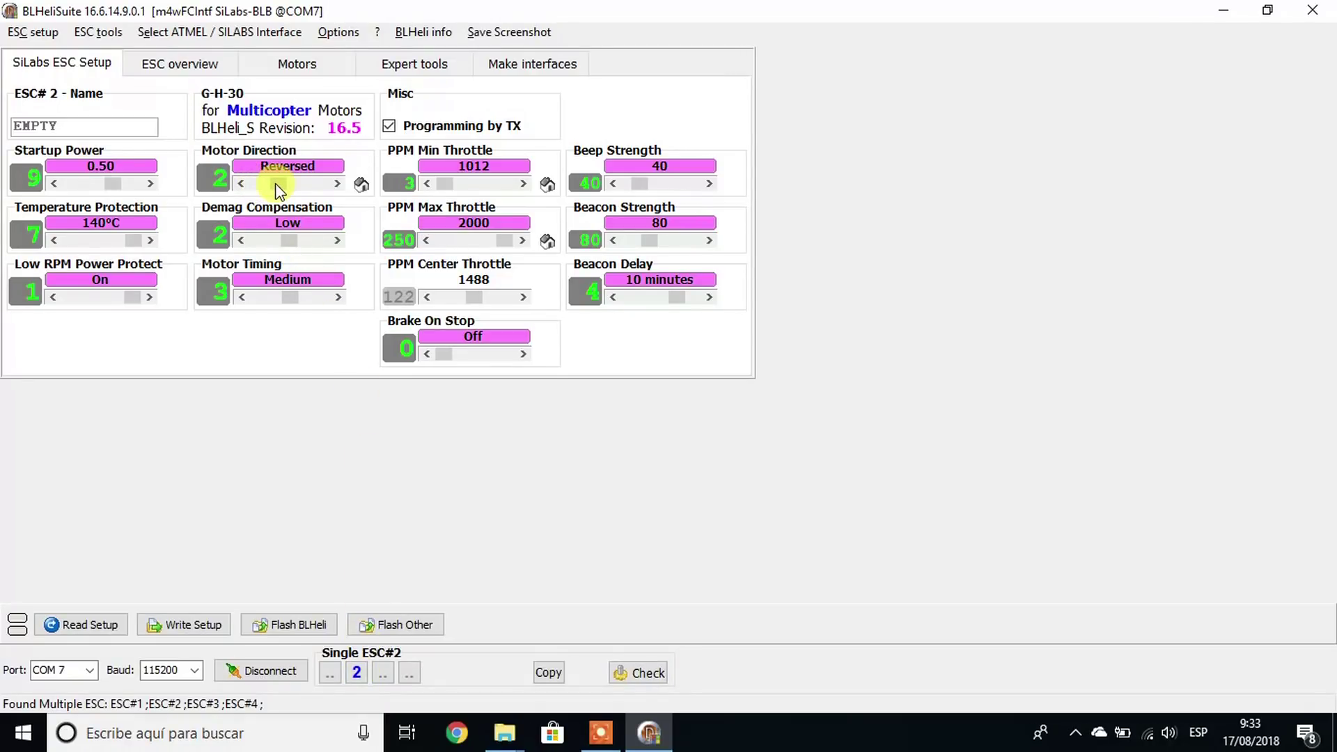
left_click(255, 183)
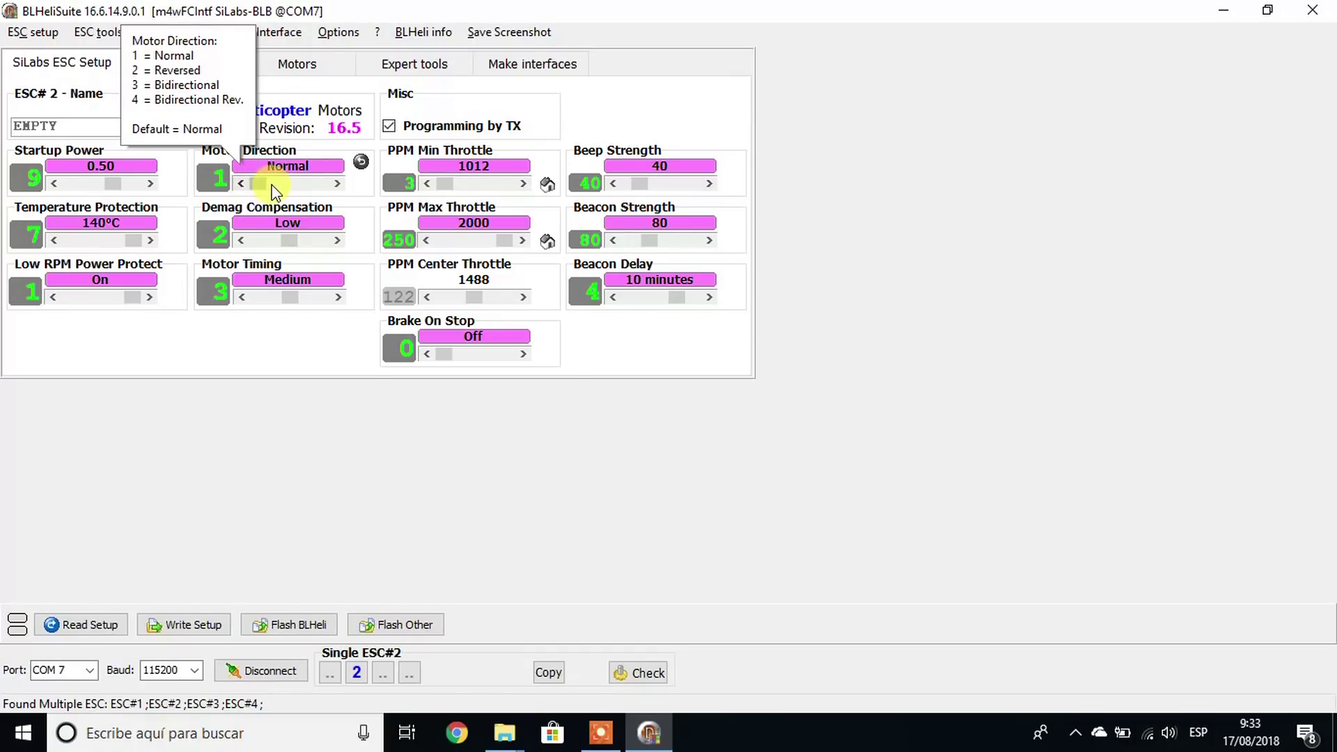
mouse_move(371, 116)
left_click(307, 185)
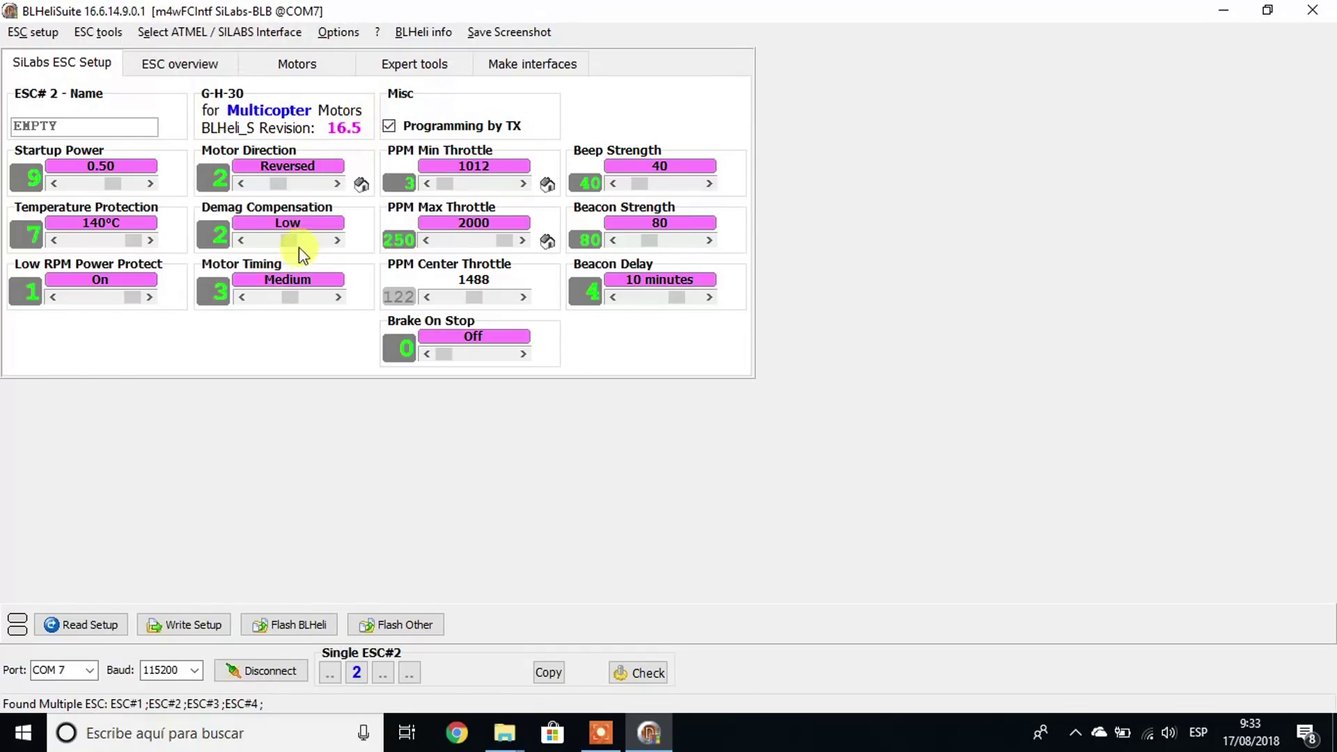
left_click(307, 185)
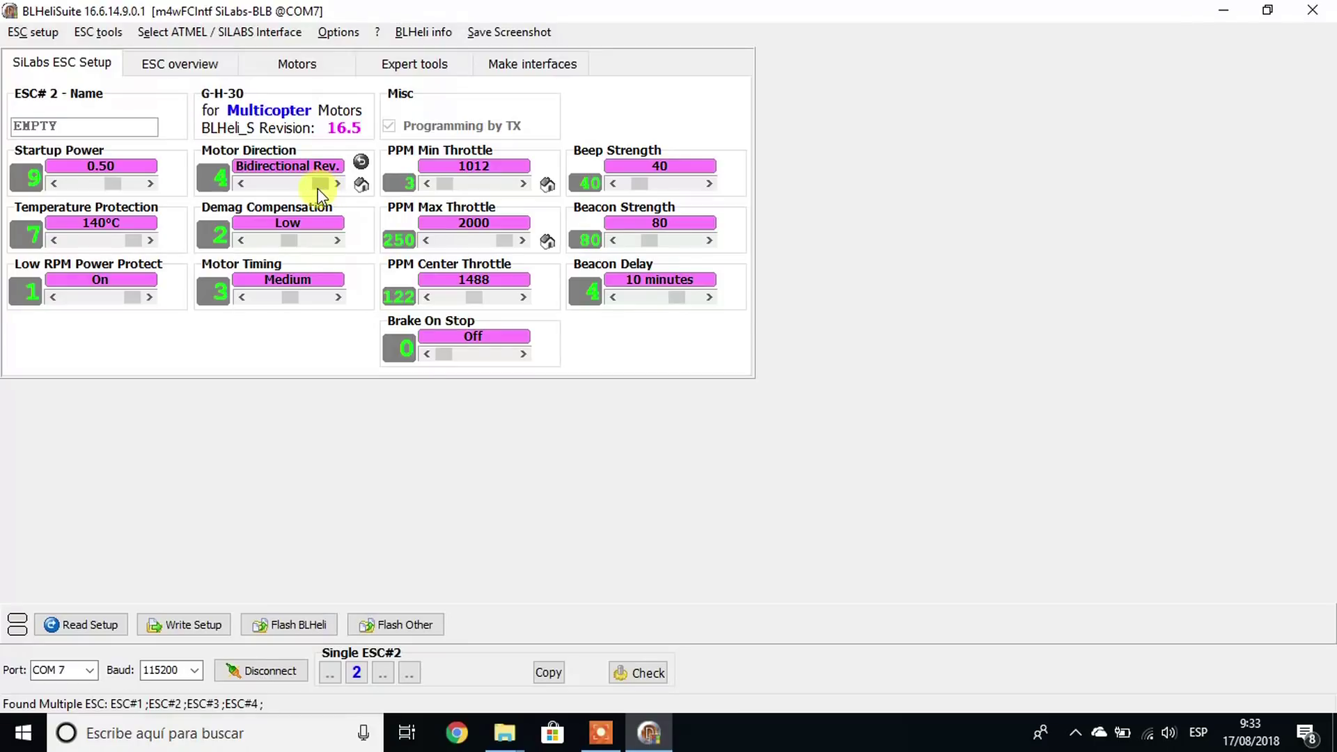
left_click(263, 184)
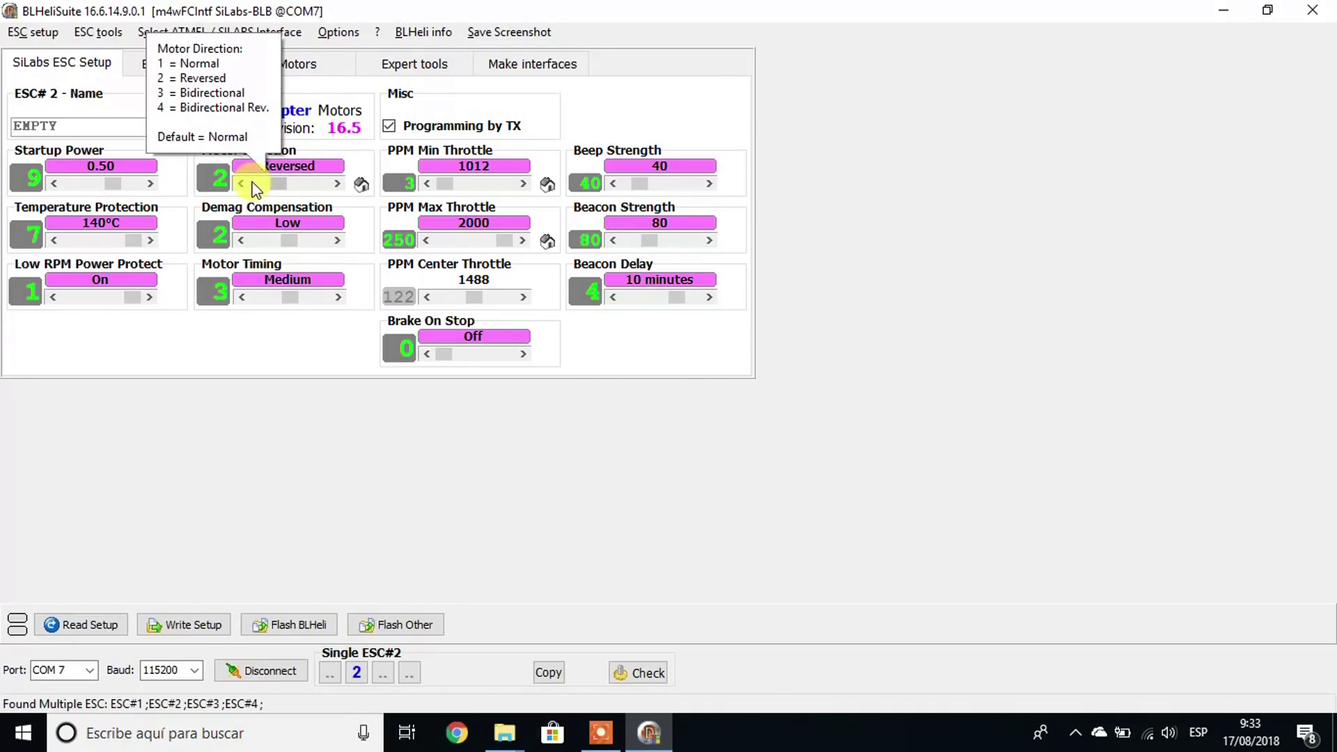
left_click(242, 184)
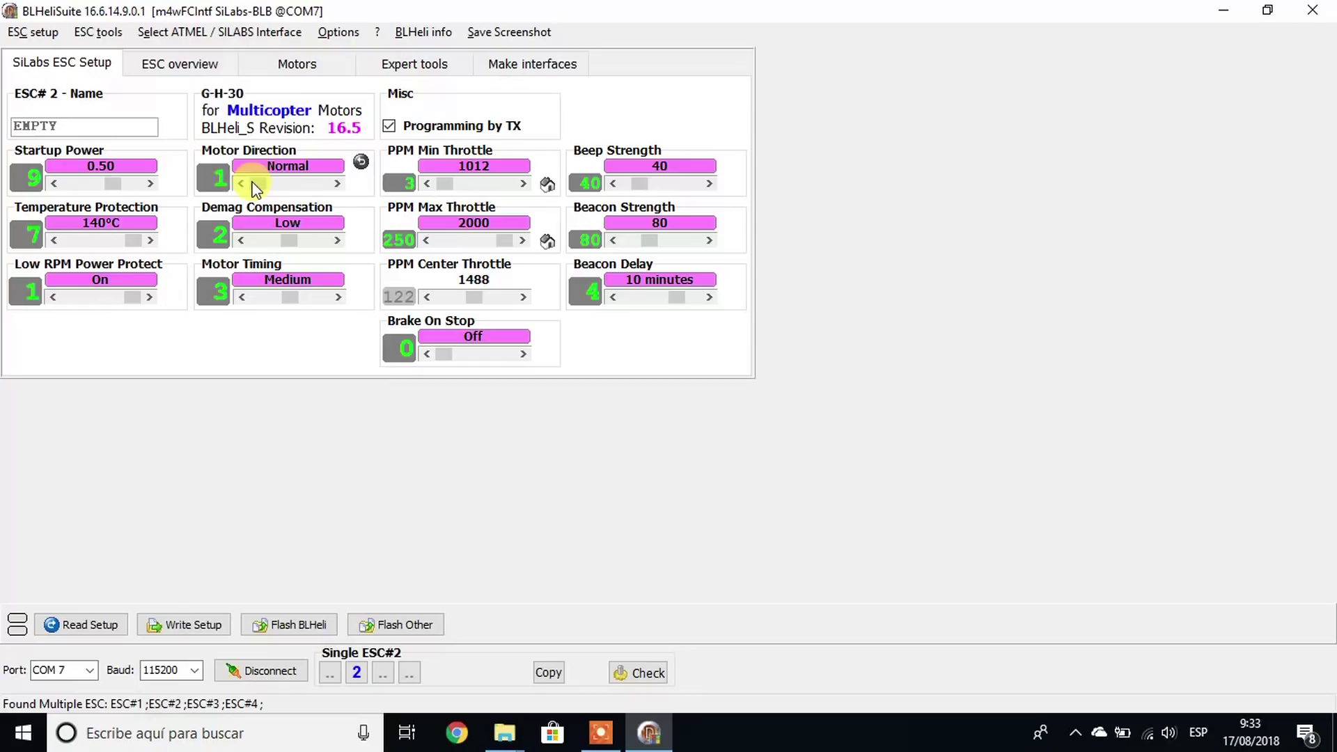
Step: Return ESC 2's motor direction to Reversed and try to write the setup to the ESC
mouse_move(328, 124)
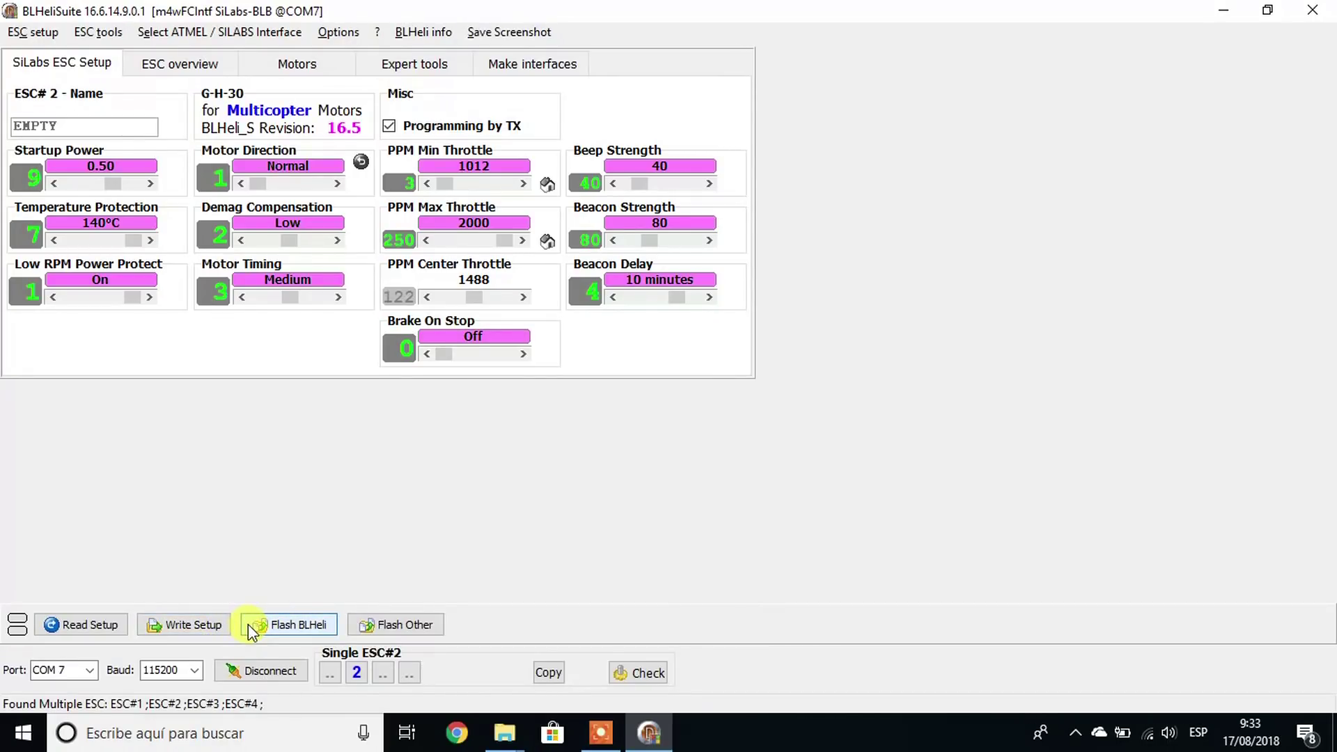
mouse_move(286, 188)
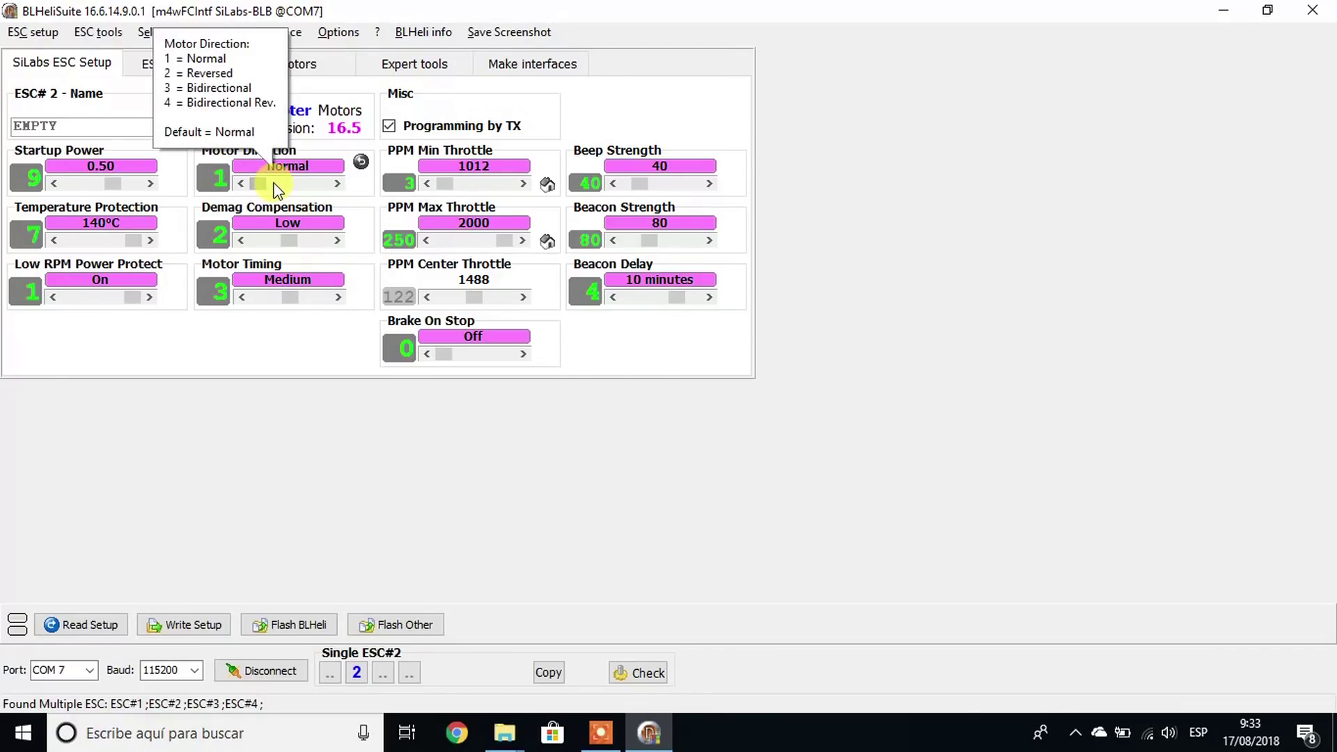
left_click(276, 186)
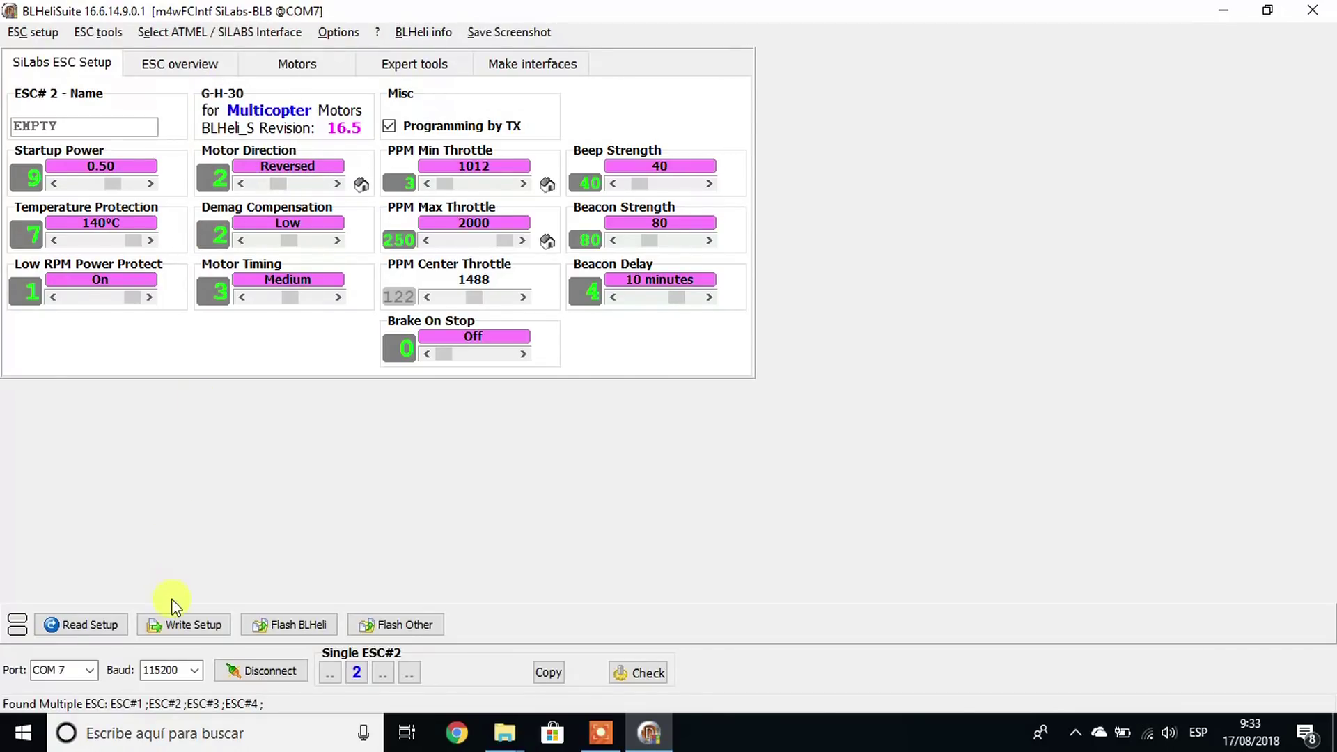
left_click(178, 624)
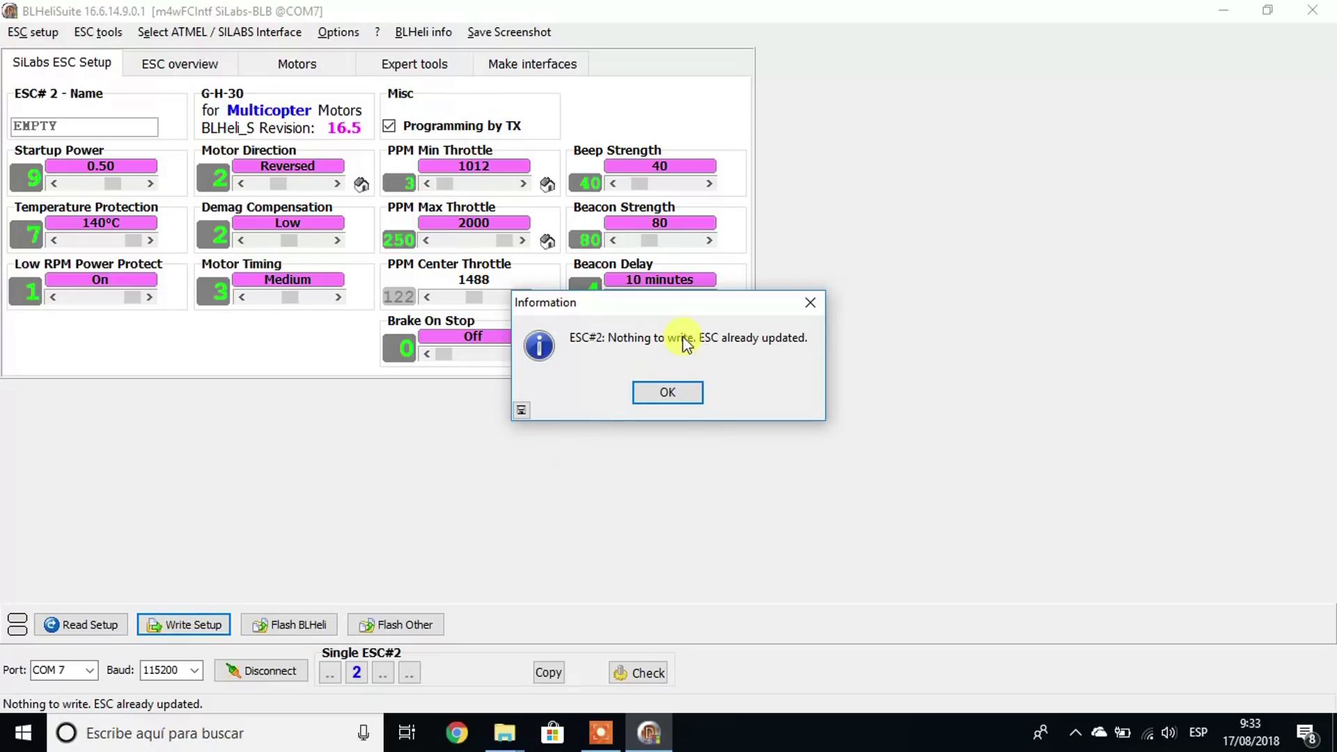
left_click(697, 391)
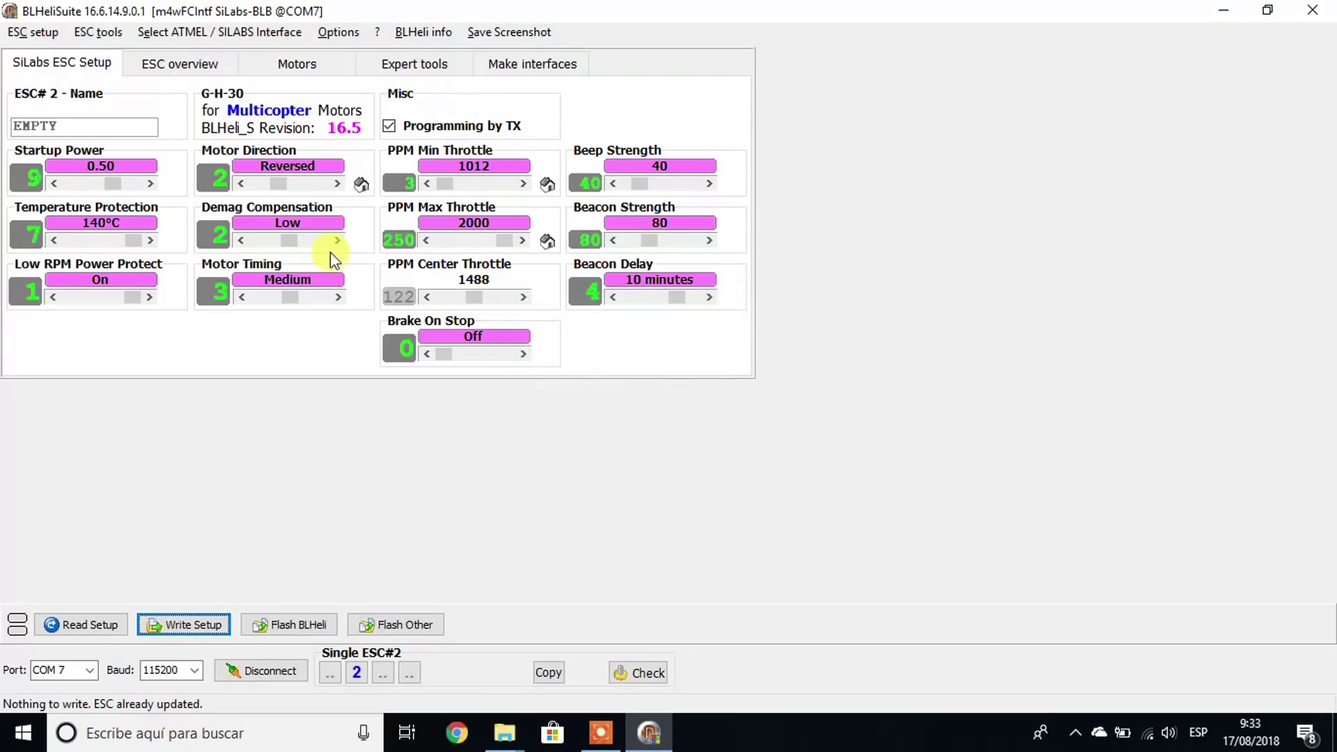
Step: Set ESC 2's motor direction to Normal and write the setup to the ESC
left_click(263, 185)
left_click(204, 627)
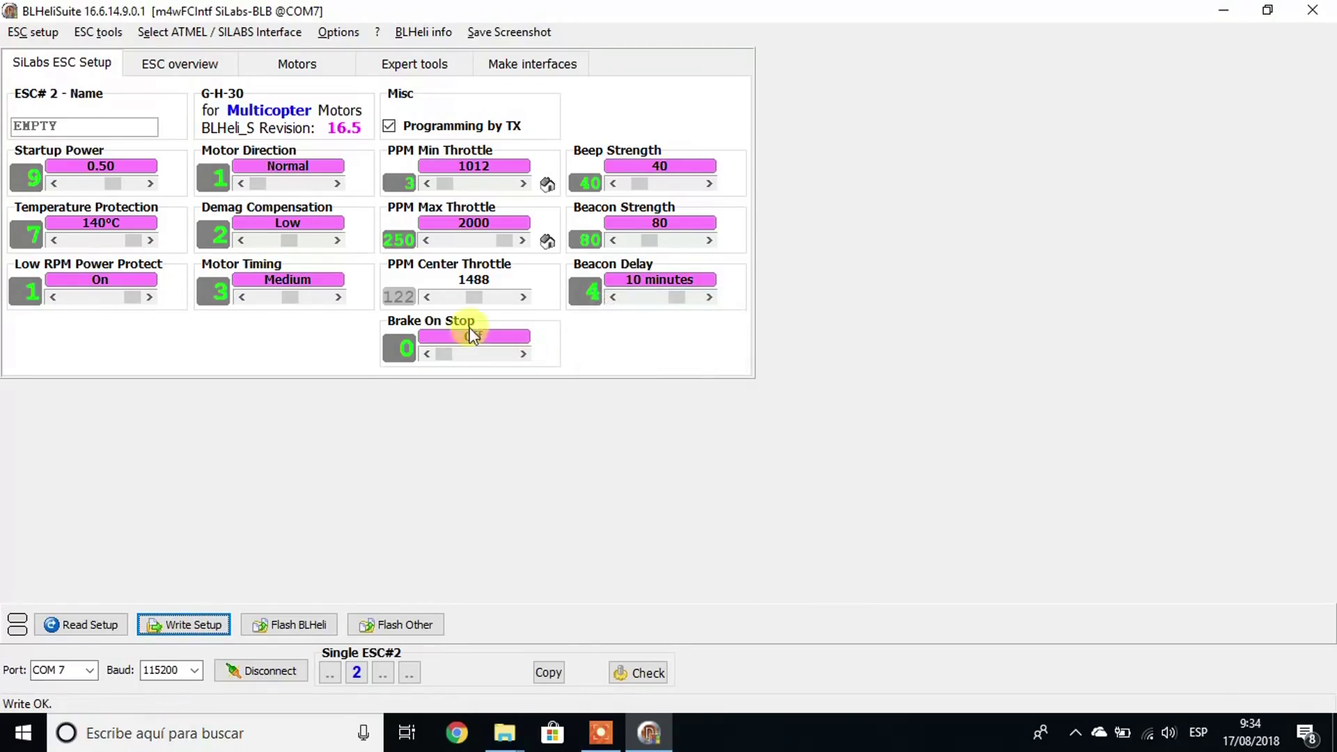
Step: Set ESC 2's motor direction to Reversed and write the setup to the ESC
left_click(278, 184)
left_click(179, 631)
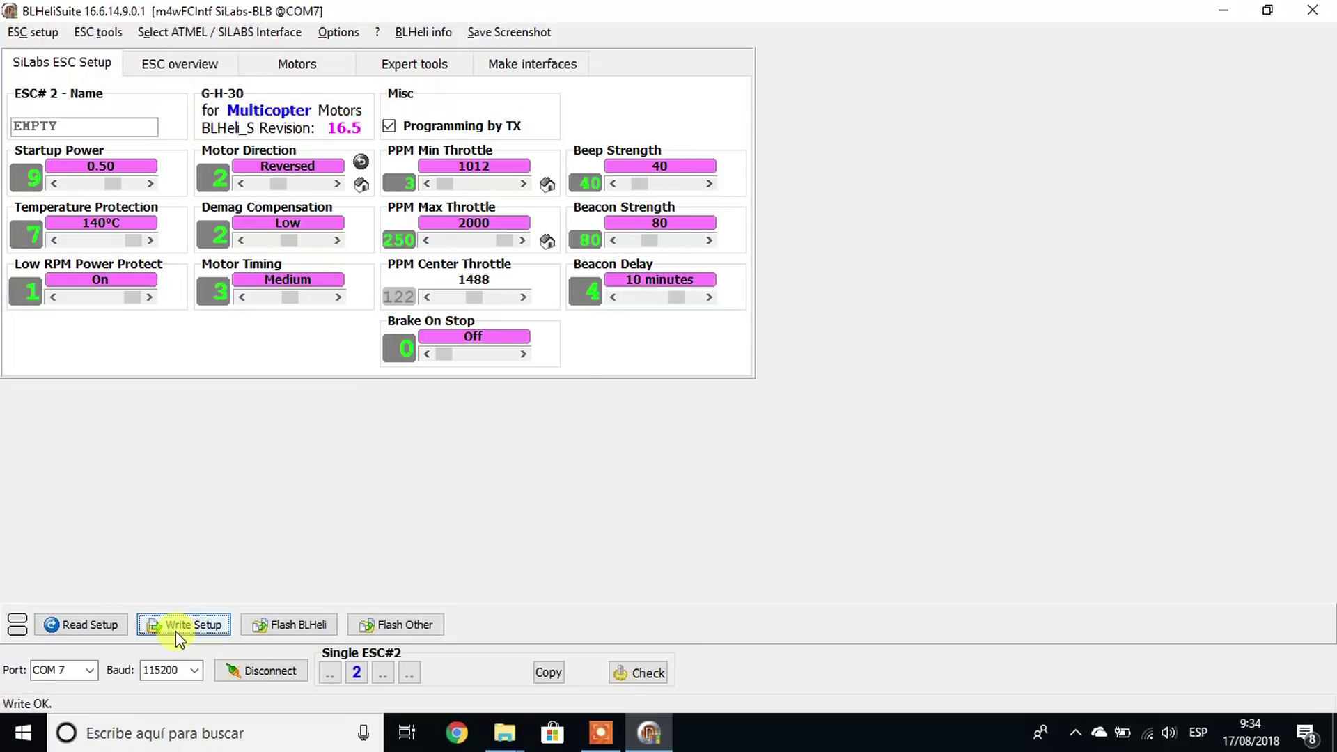
left_click(651, 394)
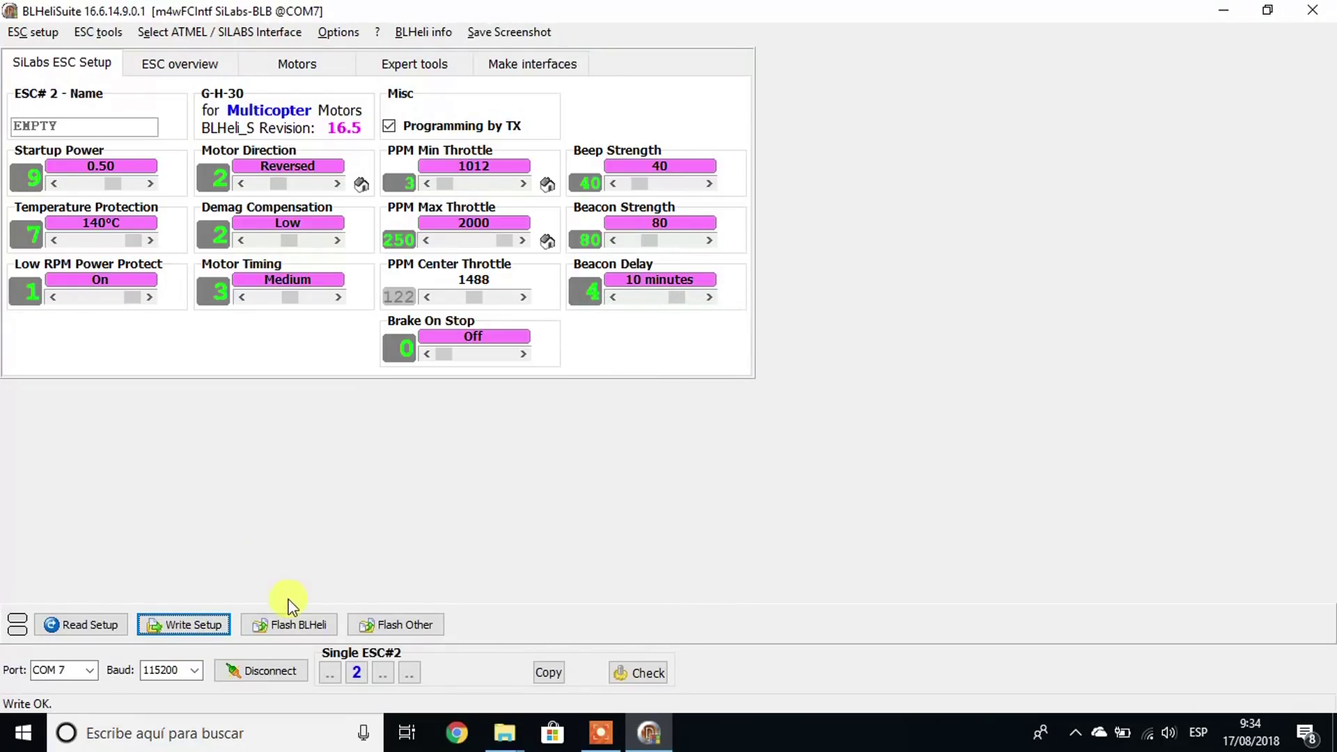
left_click(311, 632)
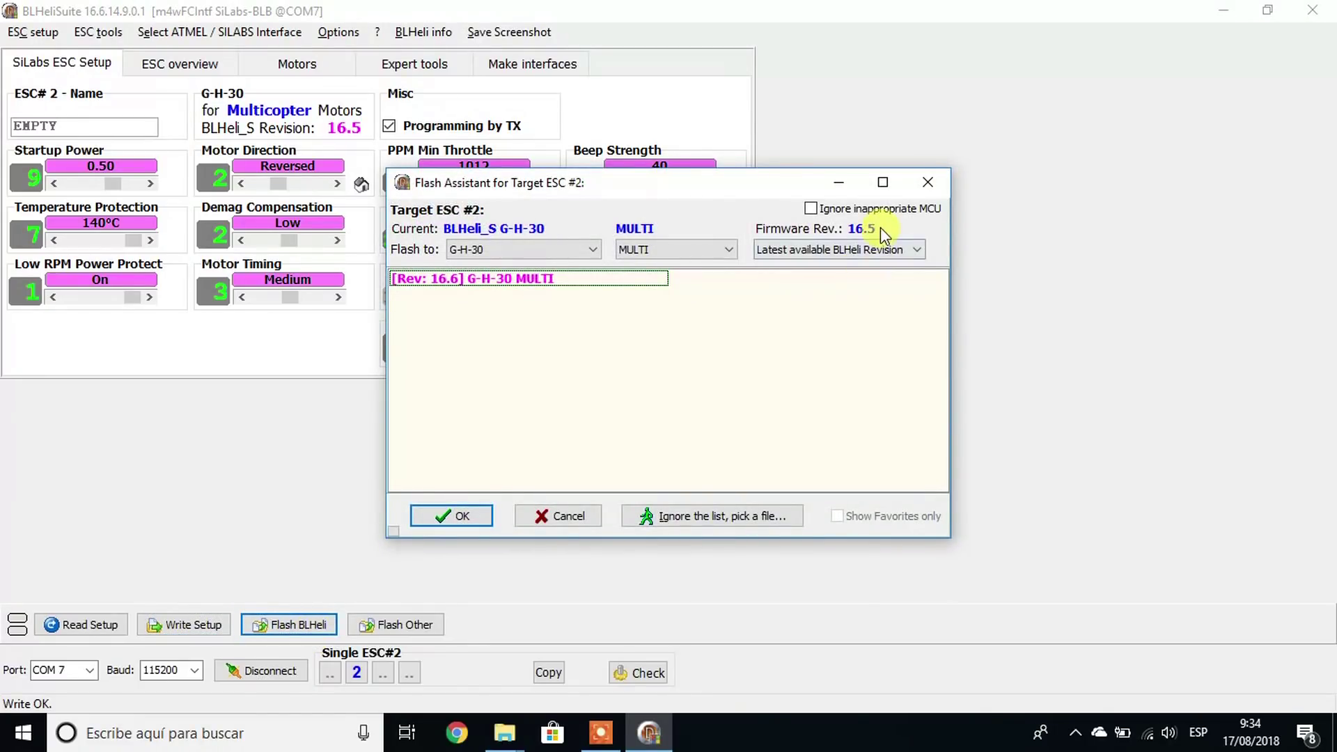
left_click(812, 251)
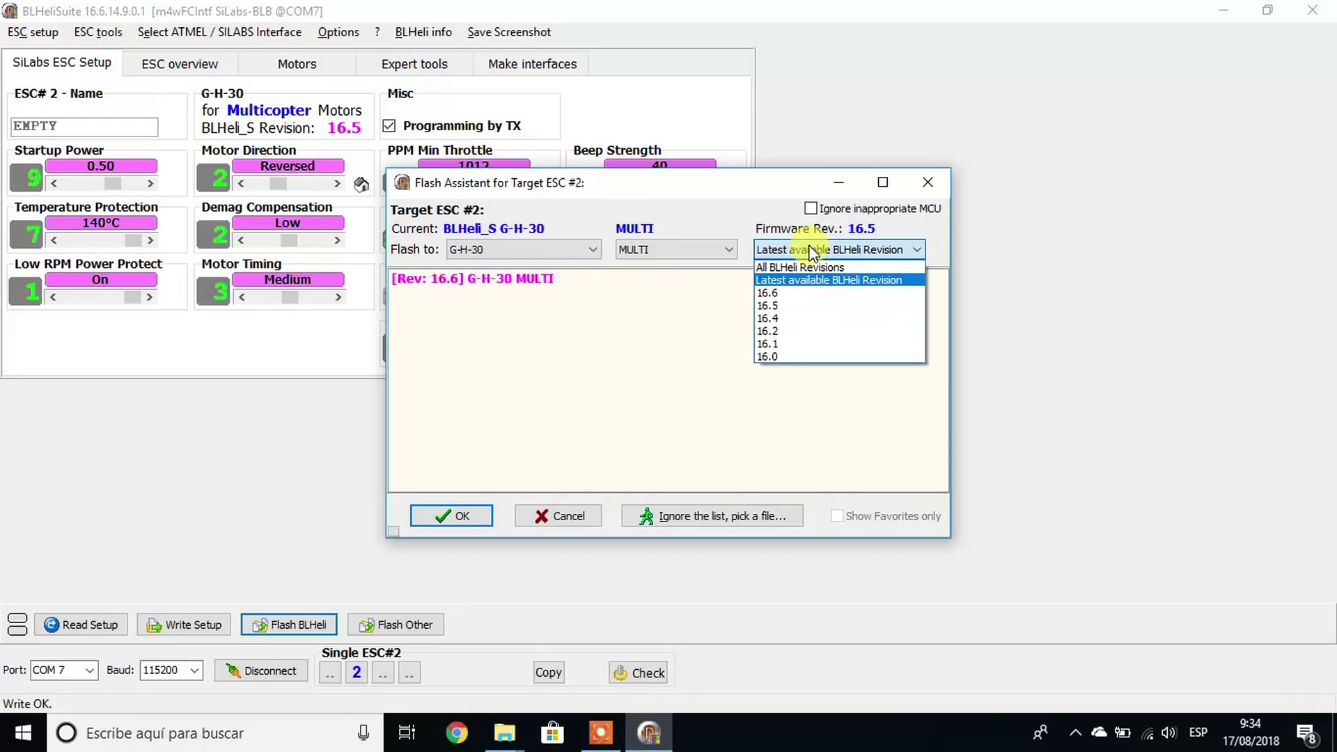
left_click(804, 293)
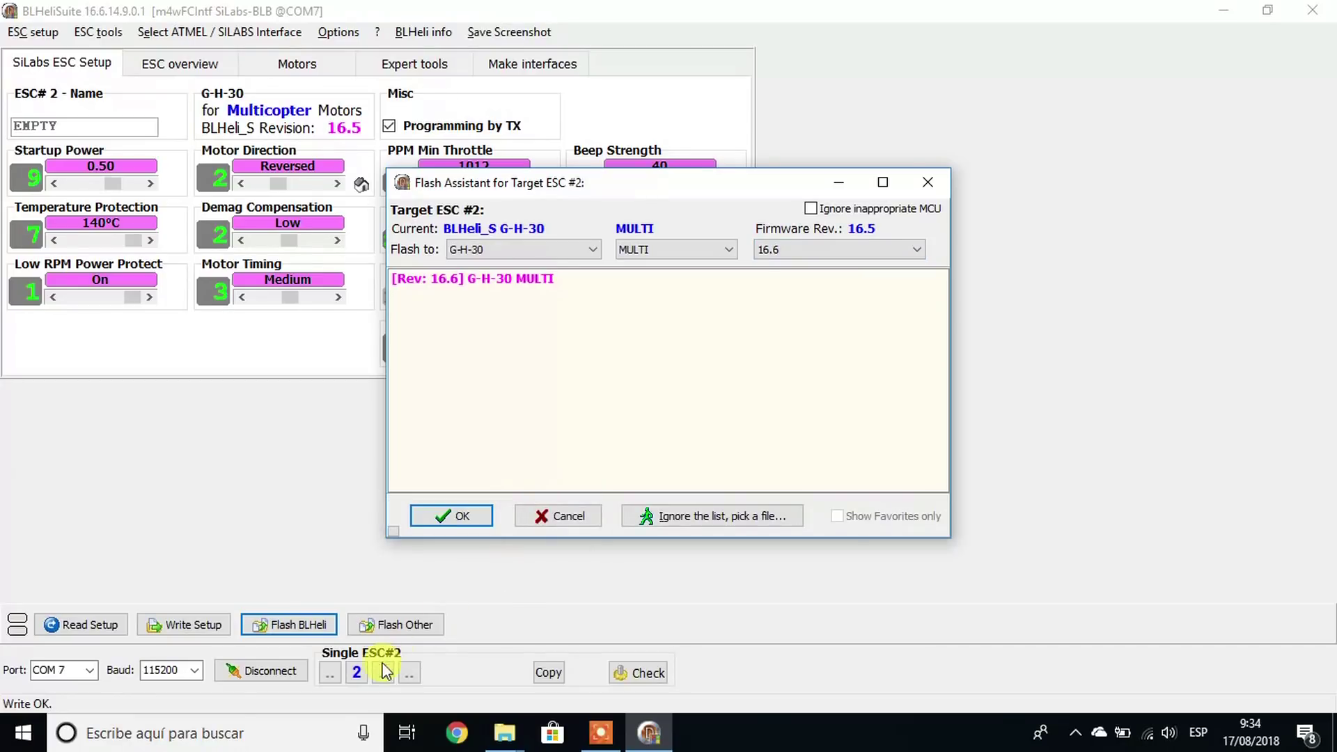
left_click(533, 517)
Step: Select all four ESCs and choose G-H-30 MULTI BLHeli revision 16.6 as the firmware to flash, starting with ESC 1
left_click(333, 674)
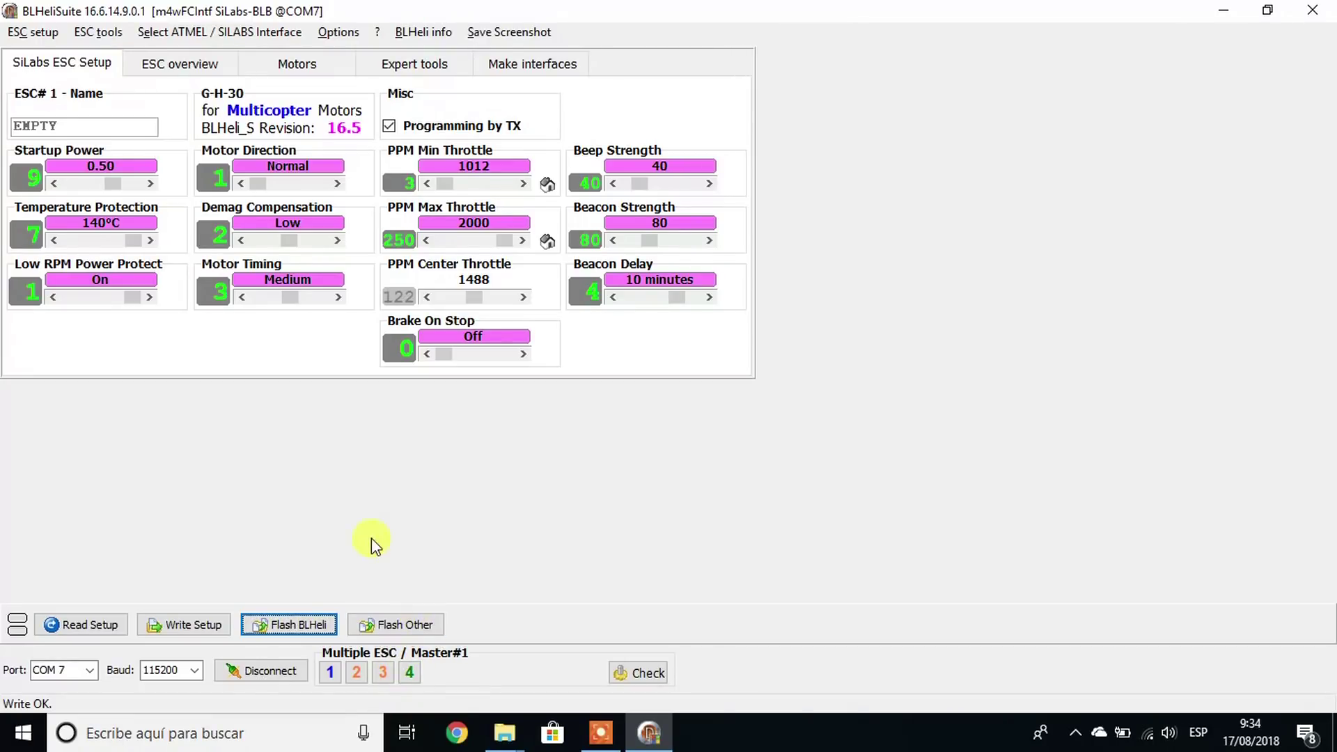
left_click(275, 624)
left_click(822, 252)
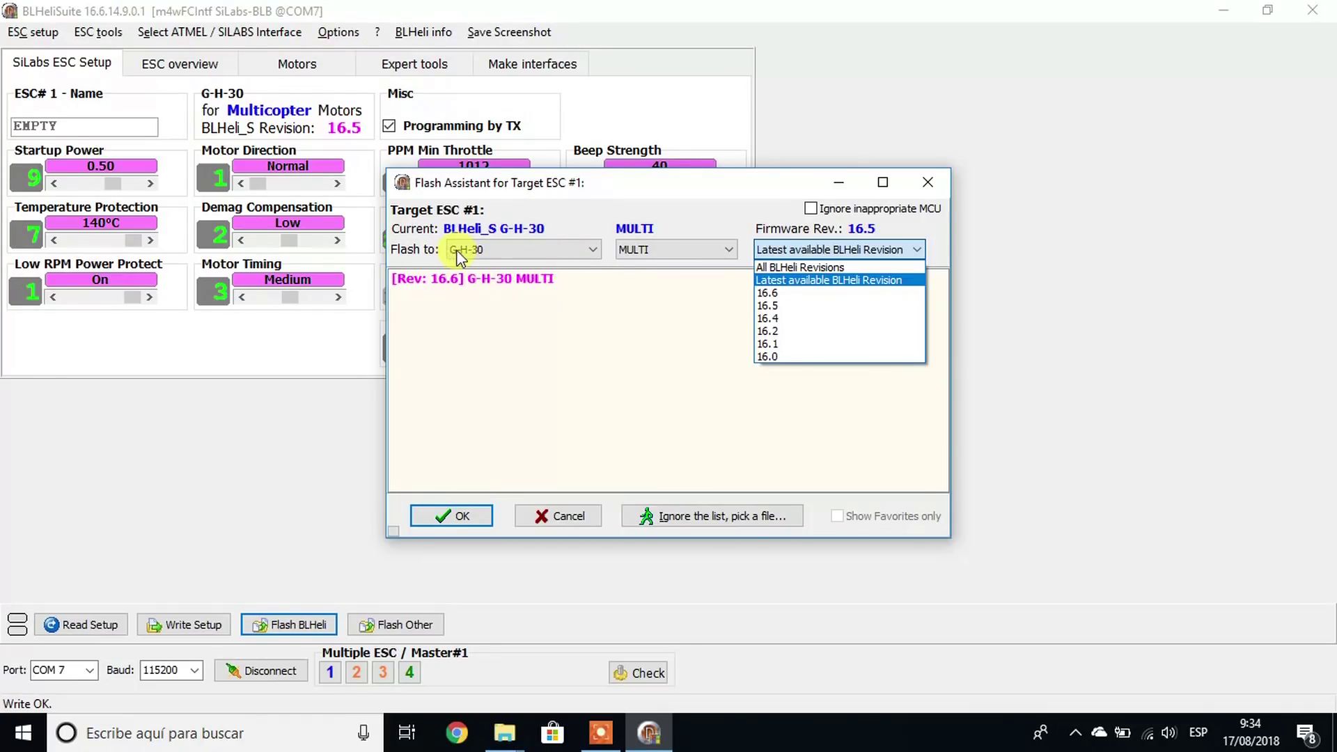
left_click(538, 258)
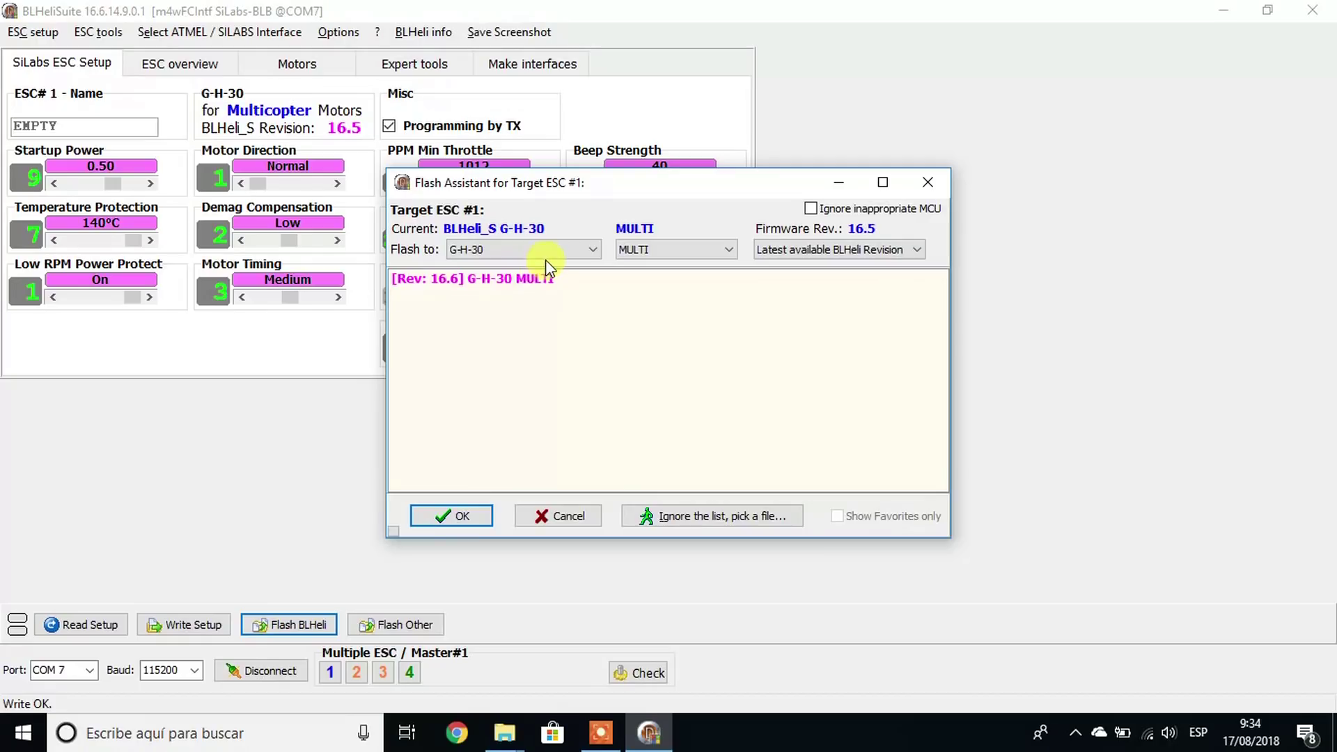
left_click(559, 252)
left_click(558, 252)
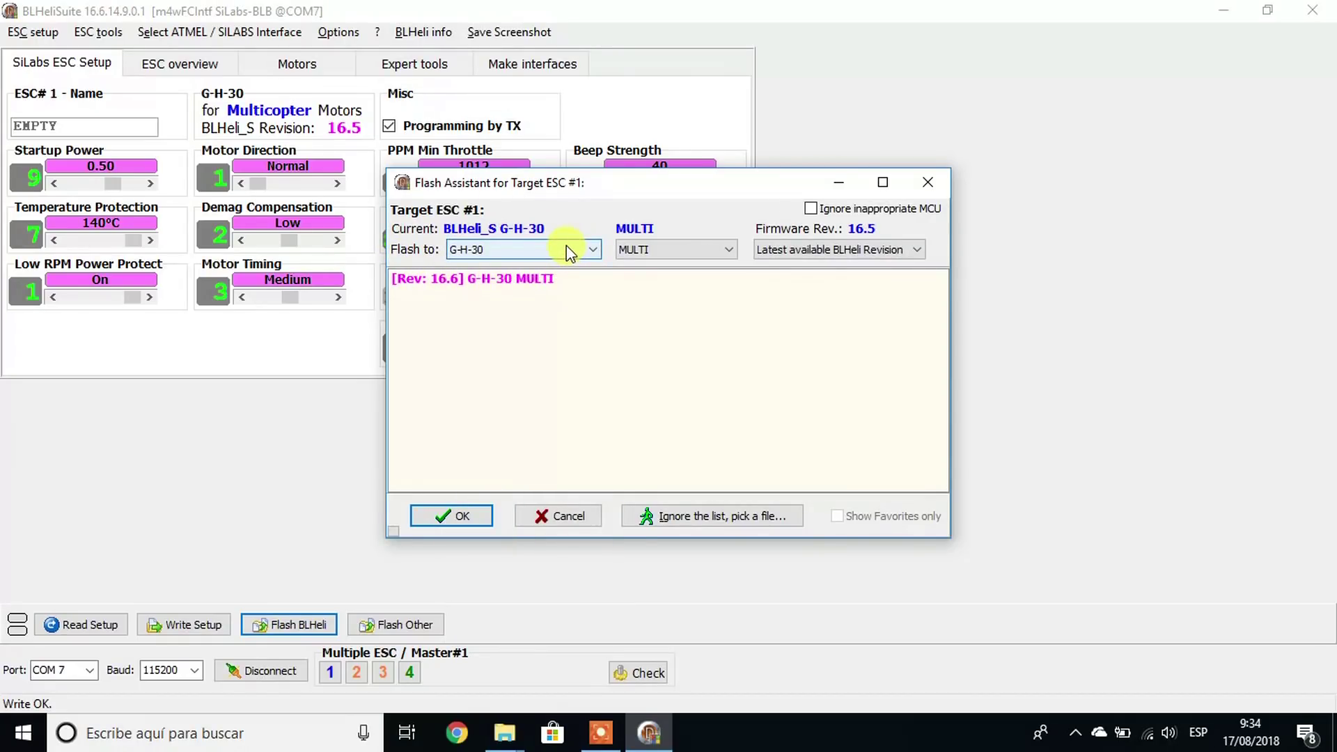
left_click(803, 250)
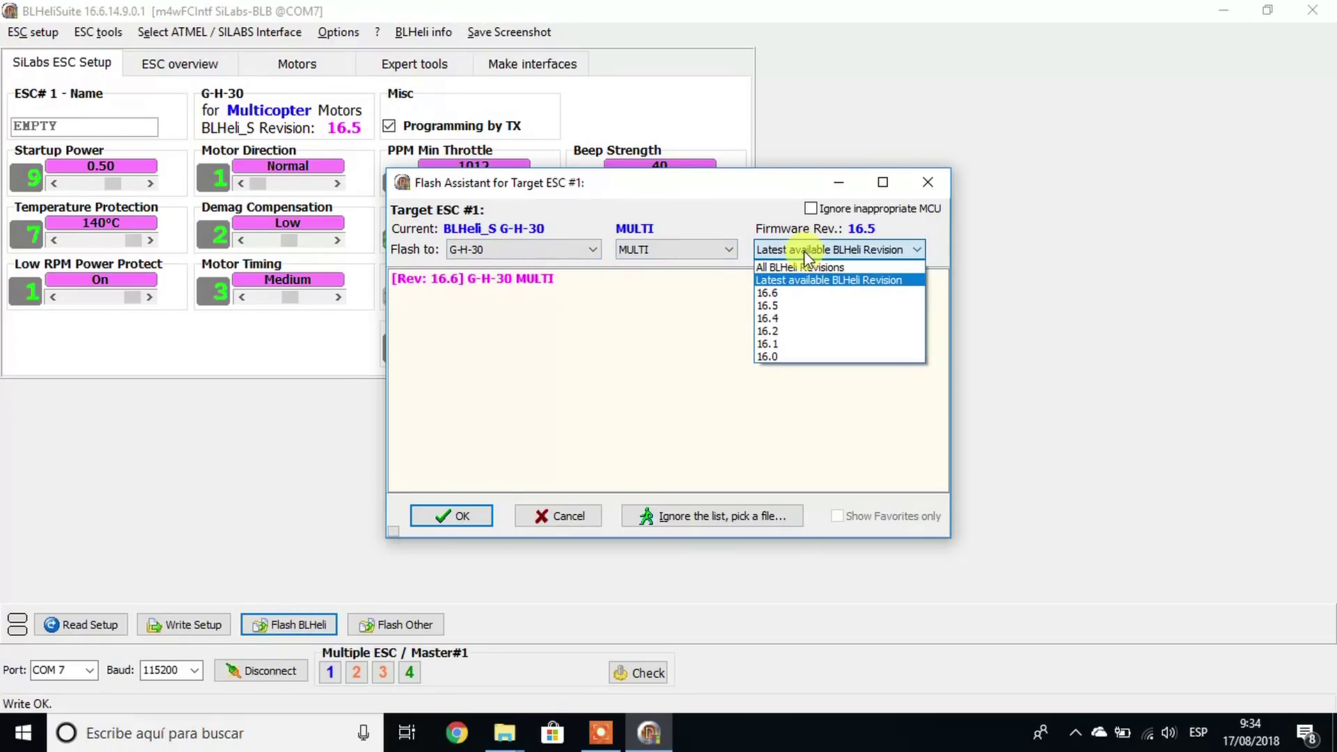
left_click(801, 293)
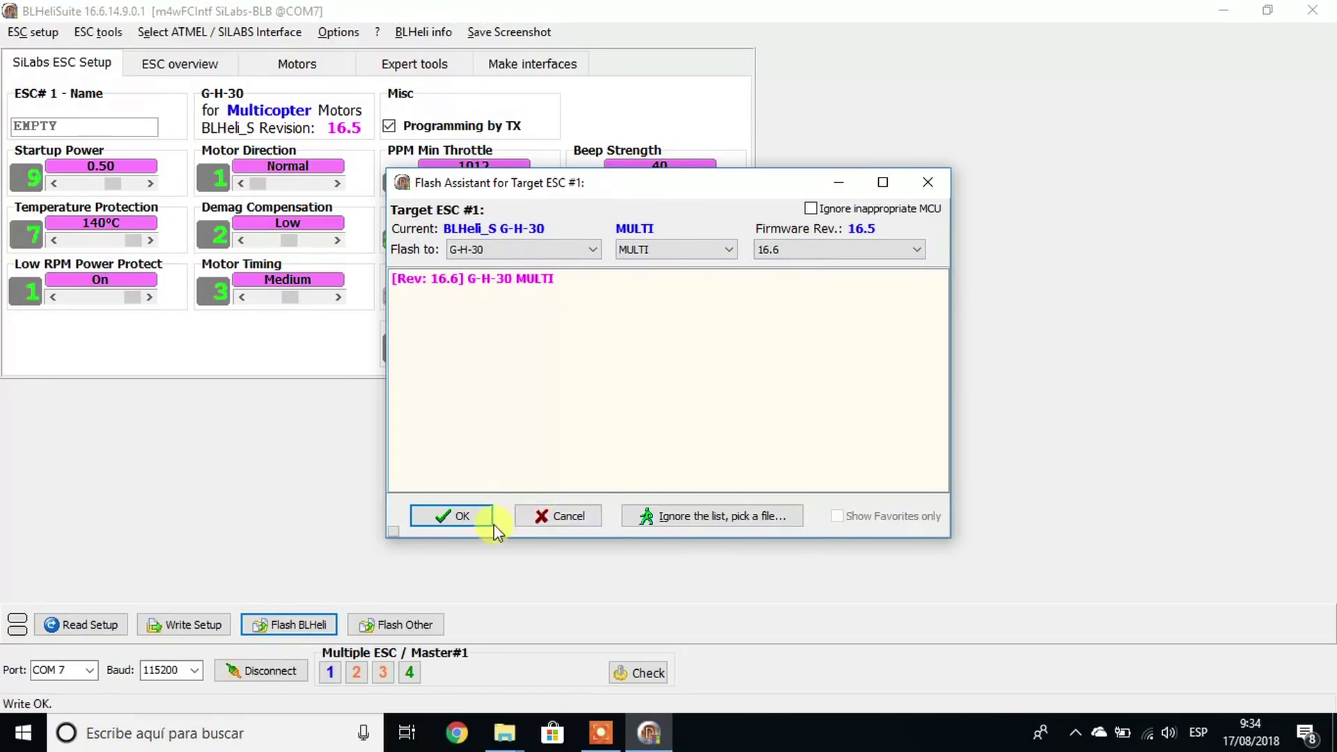
Step: Flash ESC 1 with the chosen firmware and write the current settings to it
left_click(461, 516)
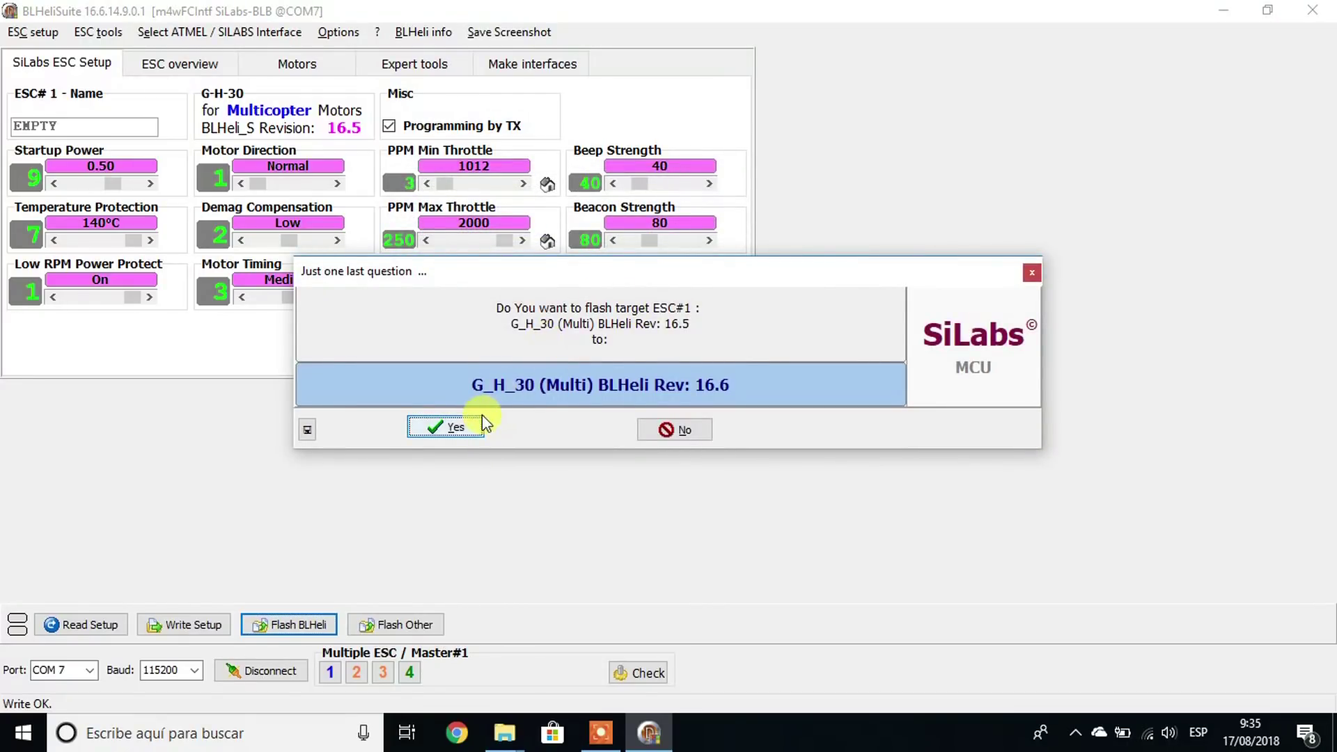
left_click(456, 427)
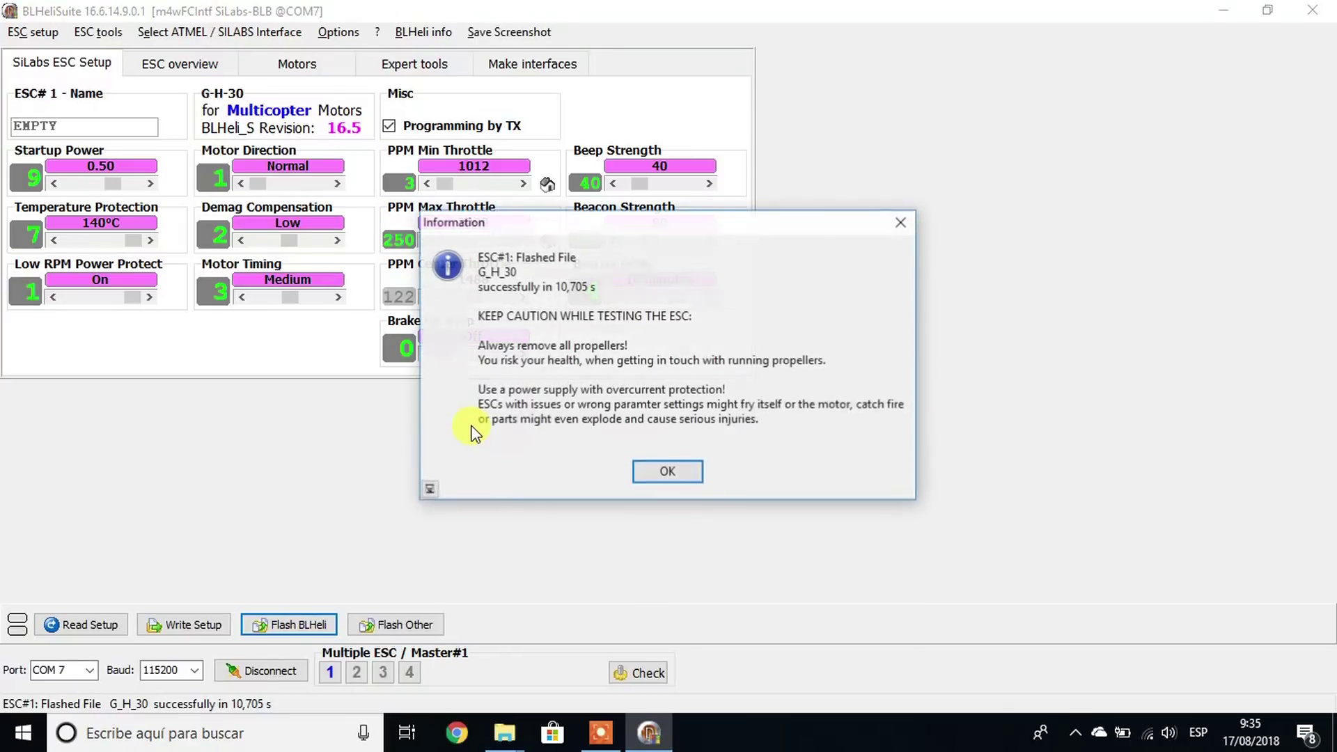
left_click(688, 472)
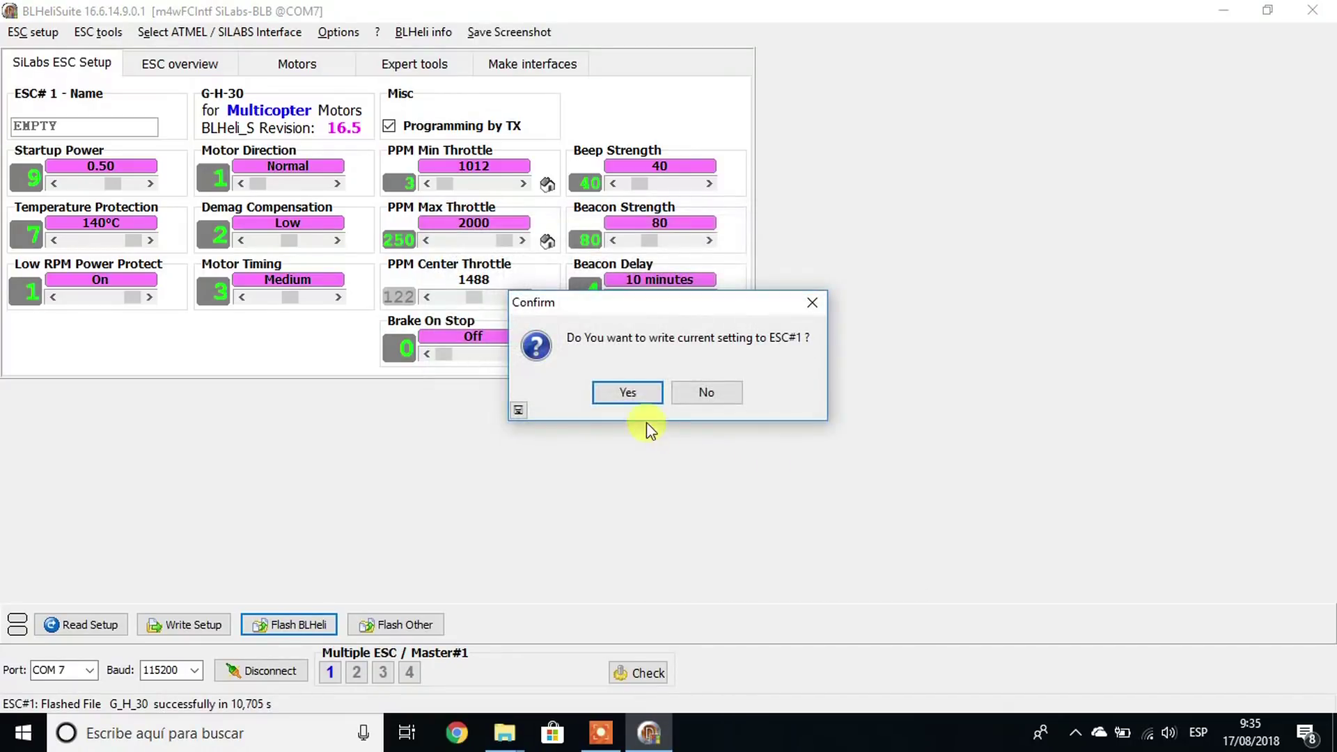
left_click(628, 392)
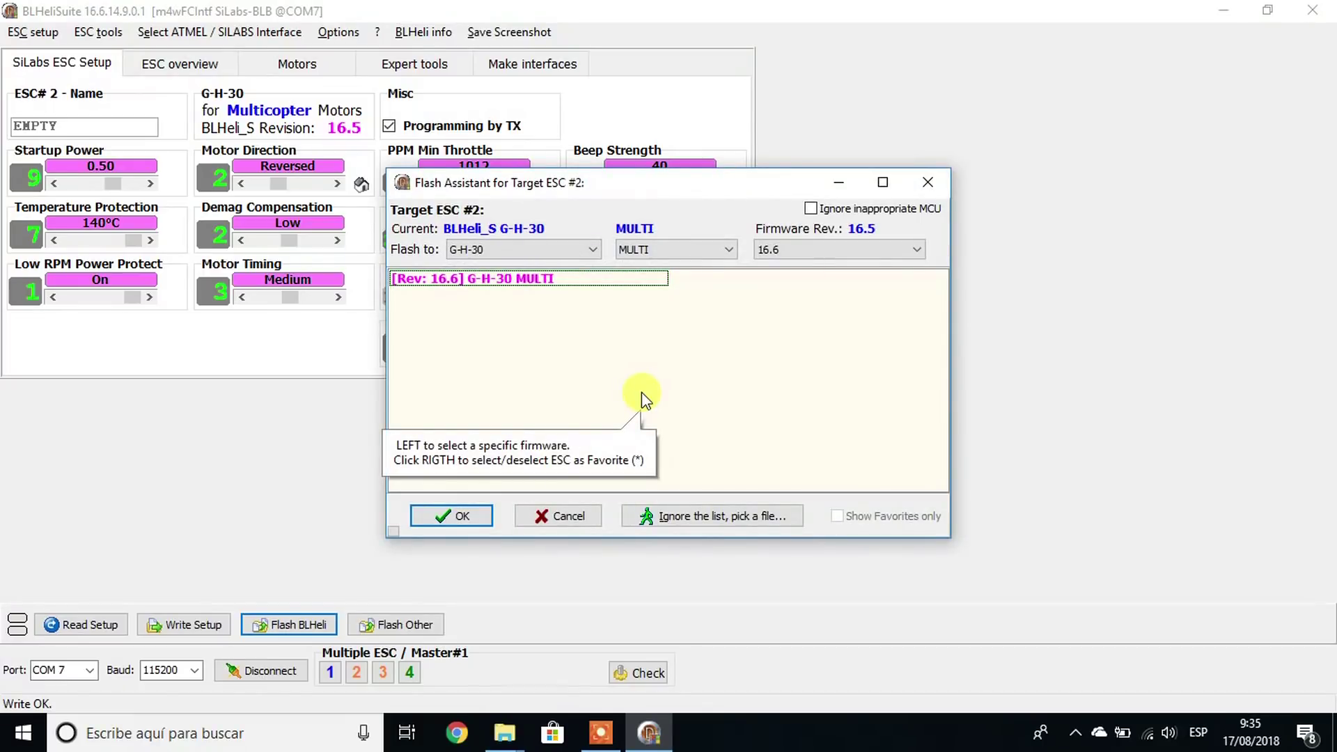
Step: Flash ESC 2 with G-H-30 MULTI BLHeli revision 16.6 and write its current settings
left_click(451, 516)
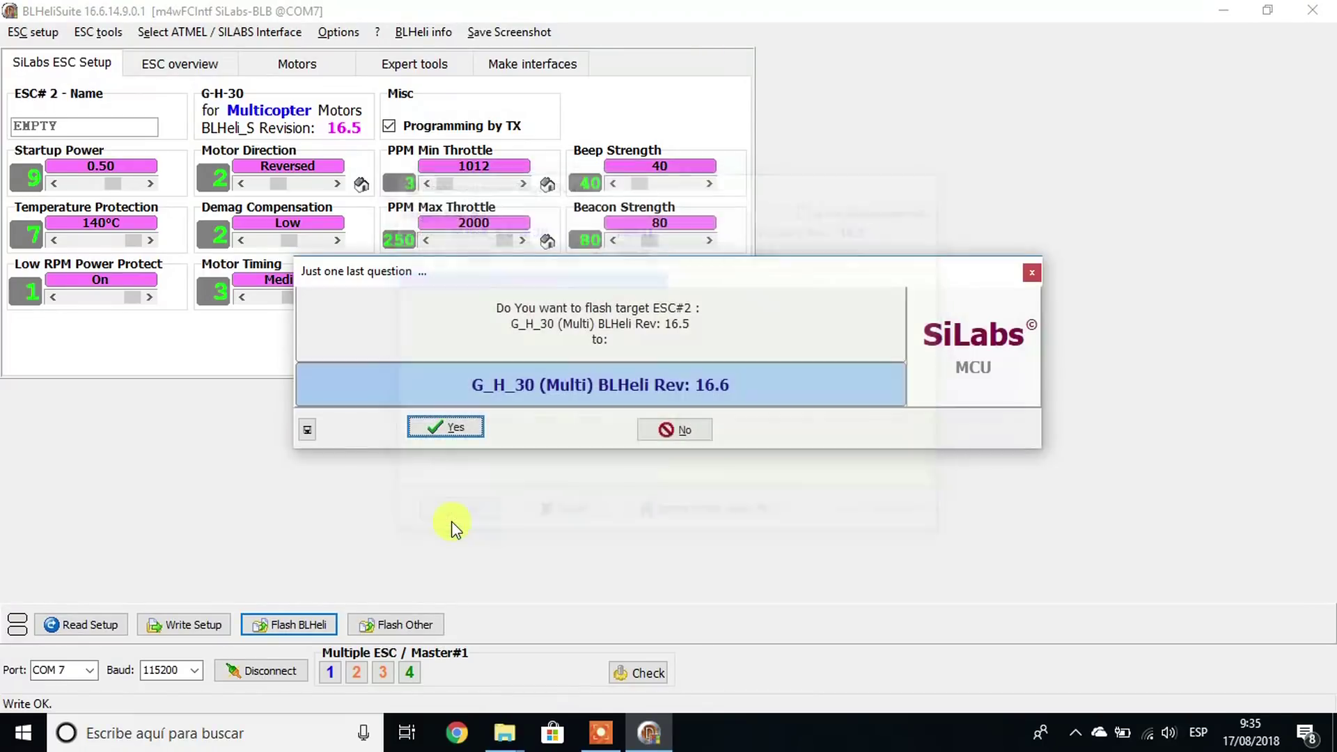
left_click(466, 436)
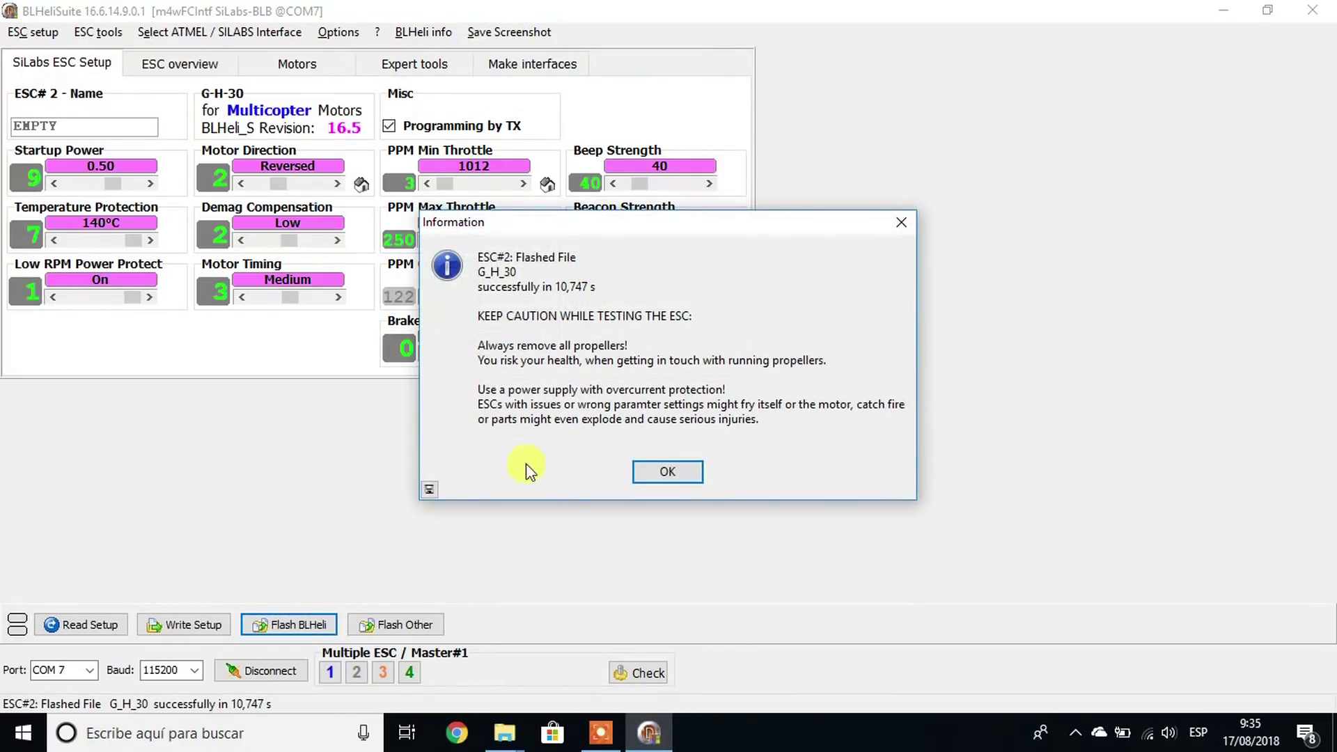
left_click(647, 474)
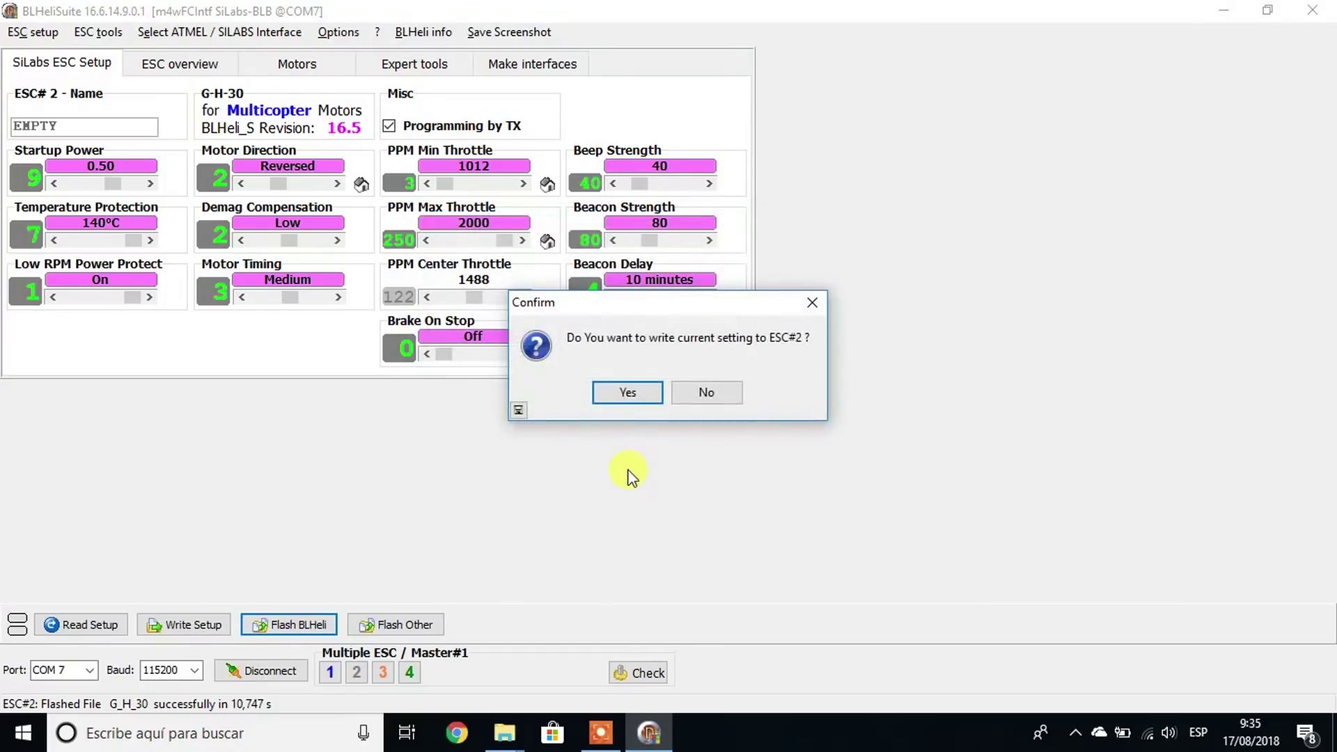
left_click(624, 387)
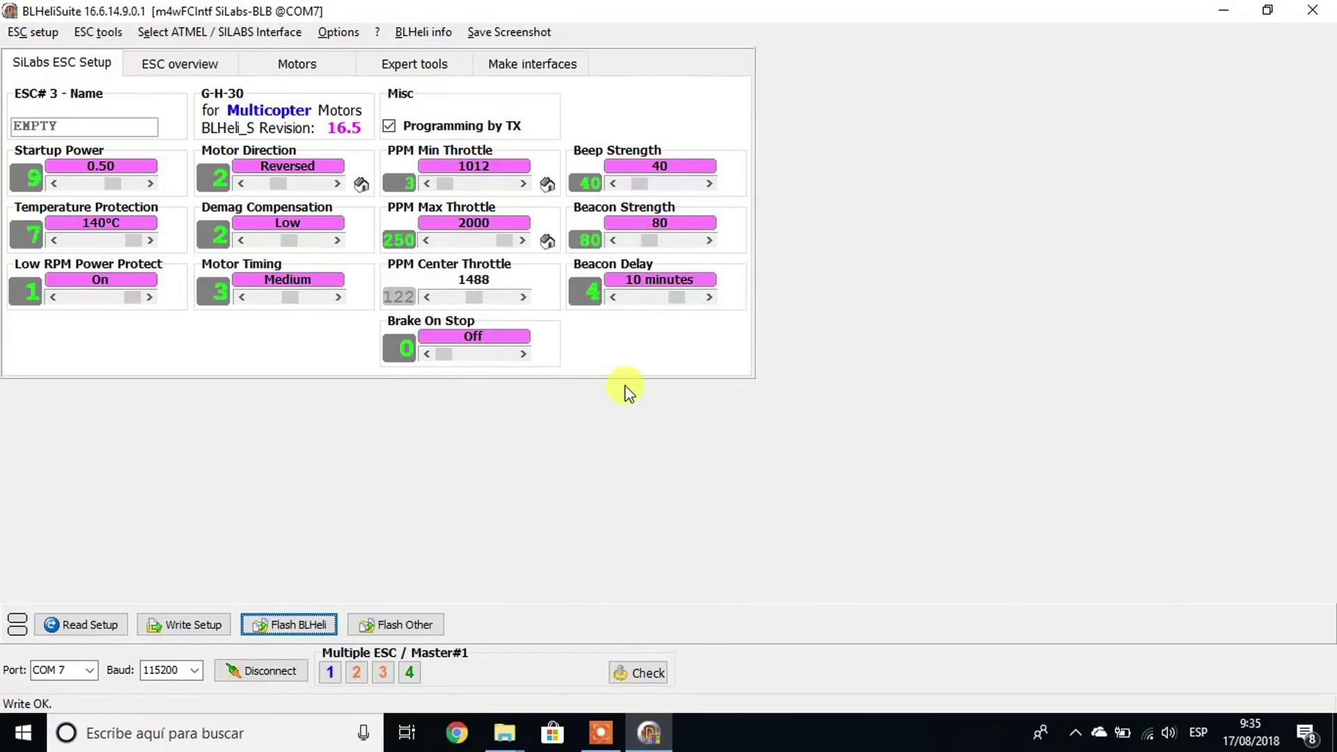
Step: Flash ESC 3 with G-H-30 MULTI BLHeli revision 16.6 and write its current settings
left_click(456, 516)
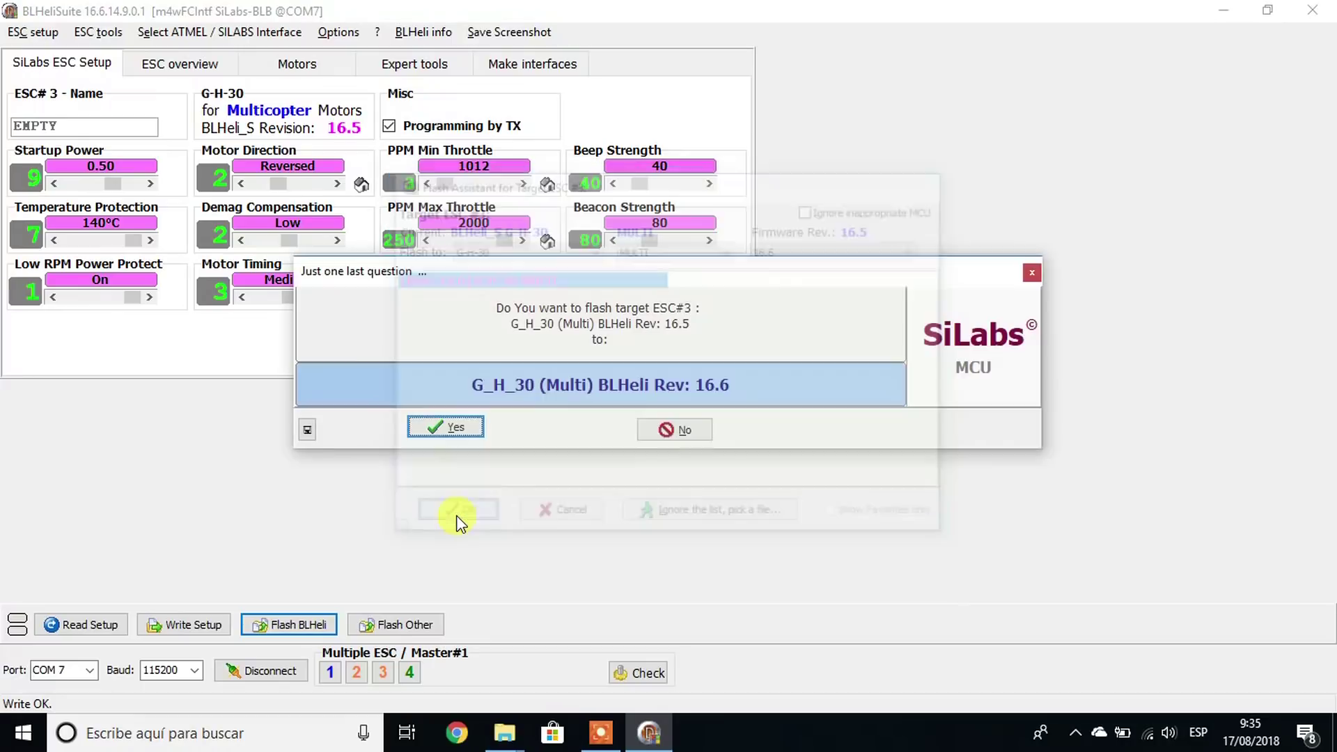
left_click(449, 427)
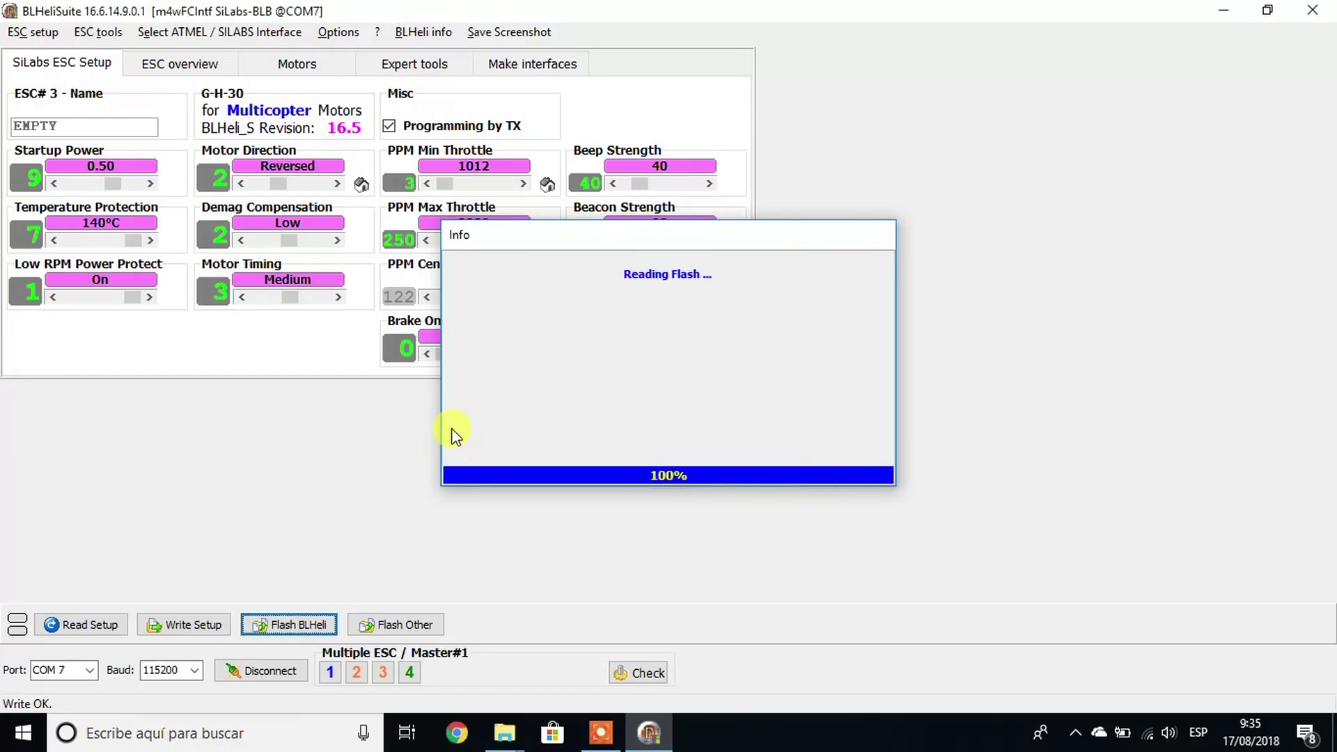
left_click(697, 471)
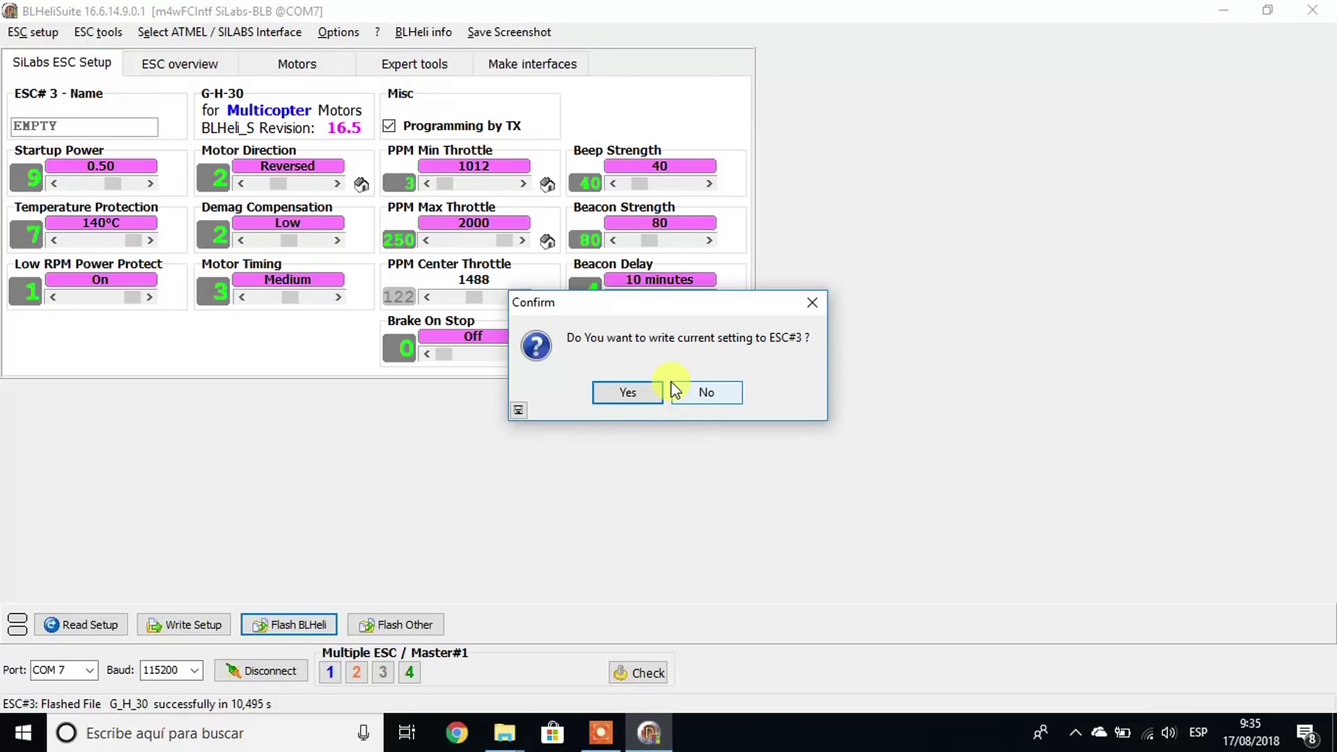
left_click(626, 392)
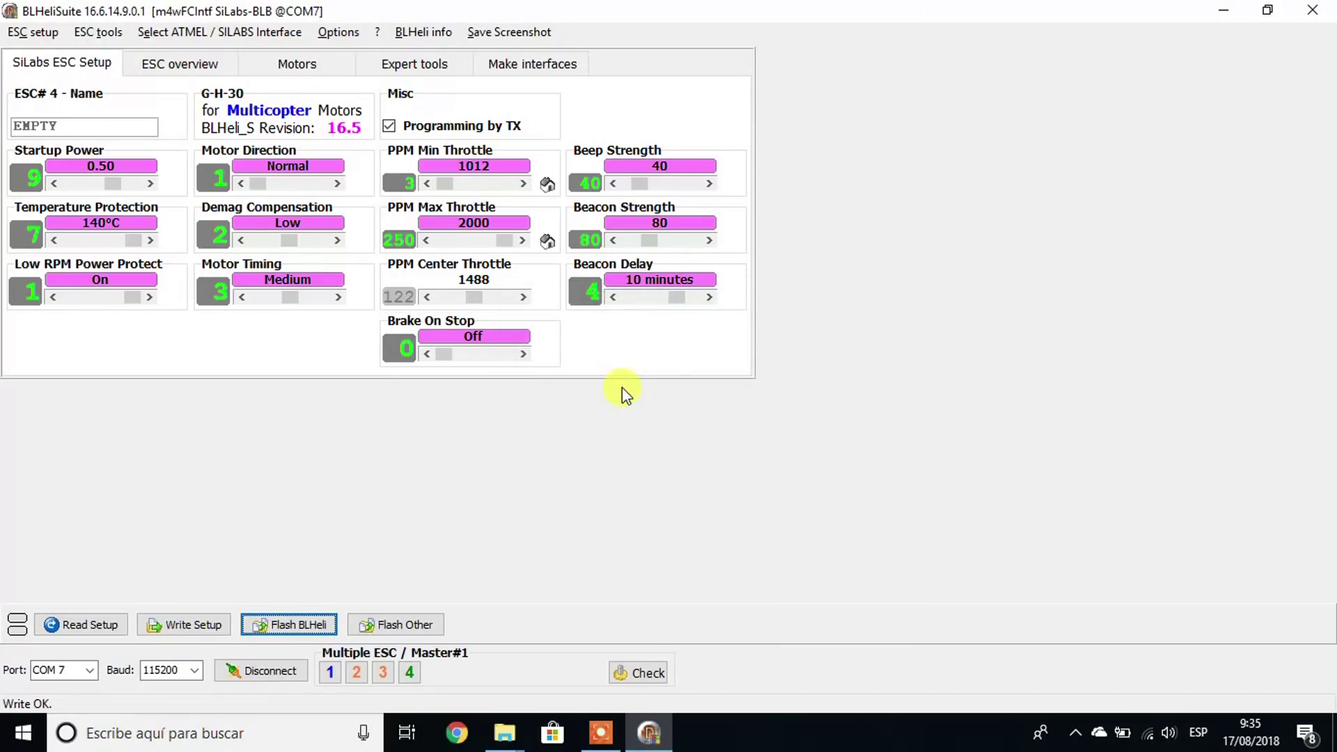
Step: Flash ESC 4 with G-H-30 MULTI BLHeli revision 16.6, write its current settings and close the ESC summary
left_click(462, 516)
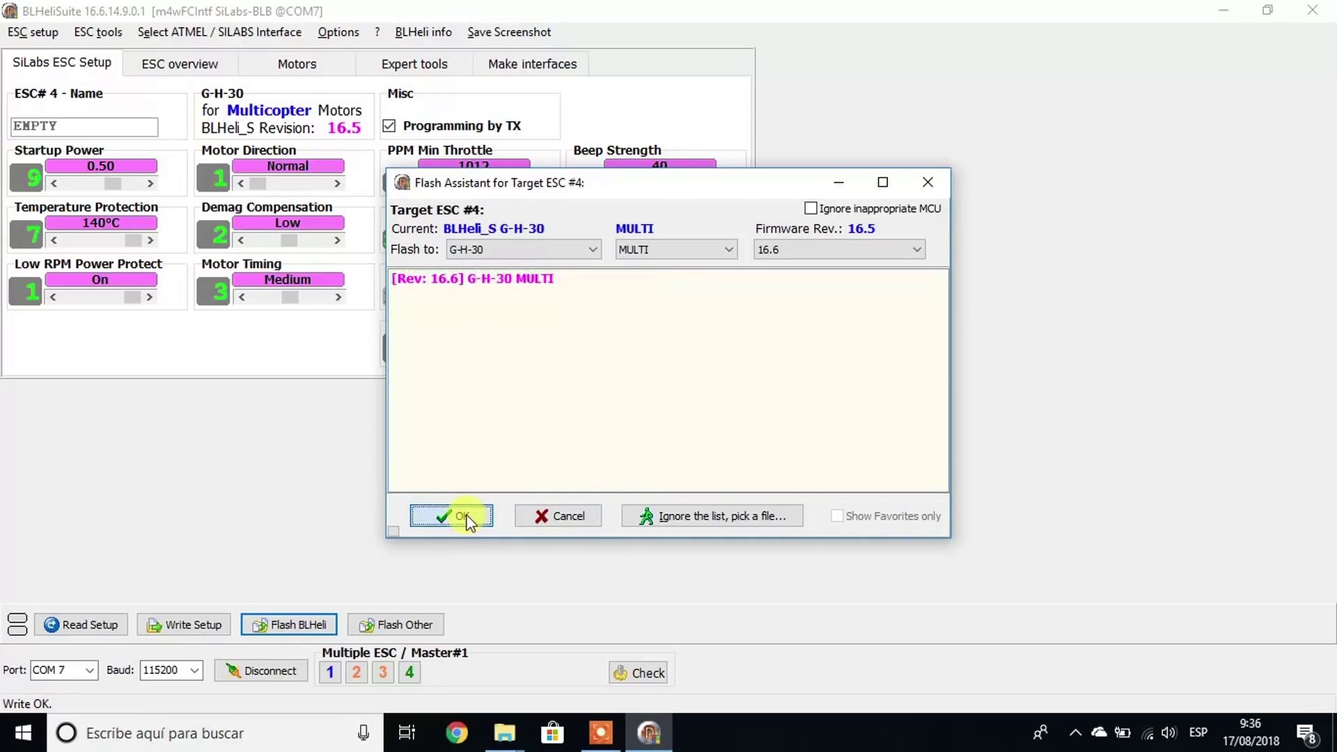
left_click(450, 429)
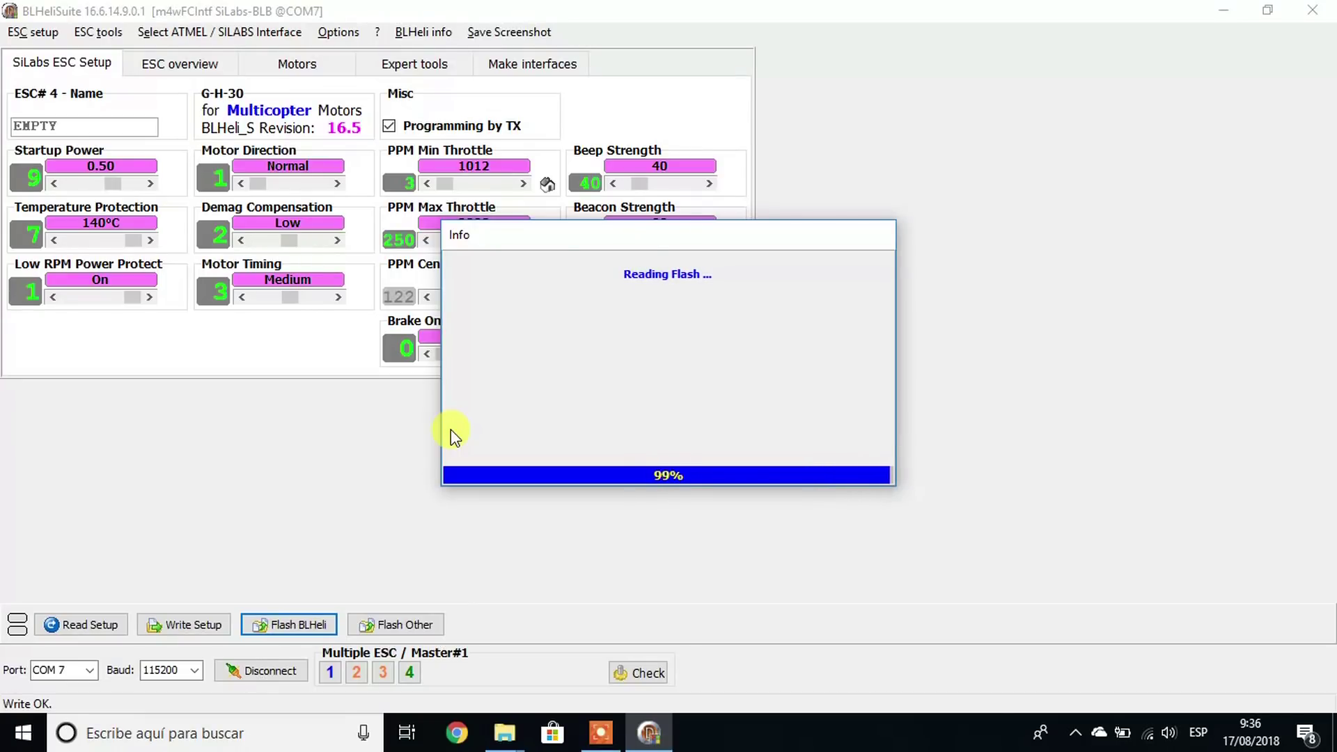
left_click(644, 474)
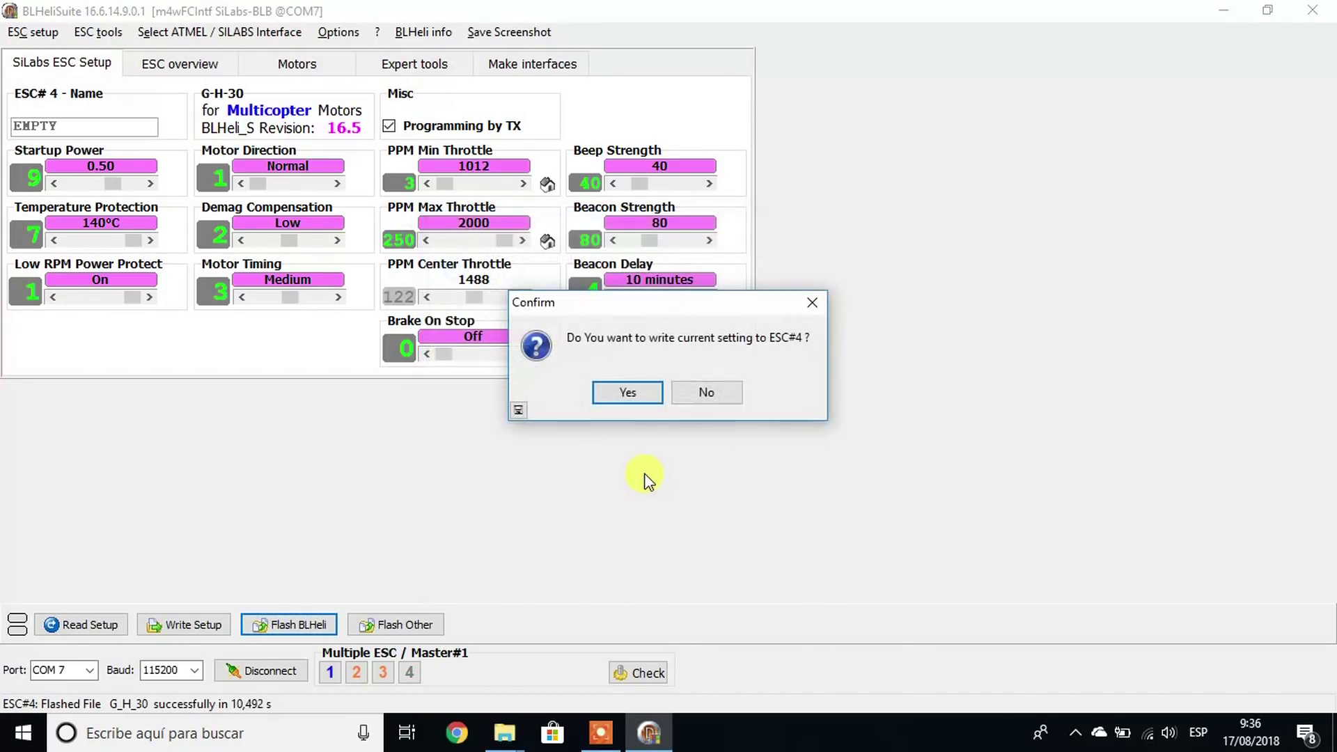
left_click(627, 390)
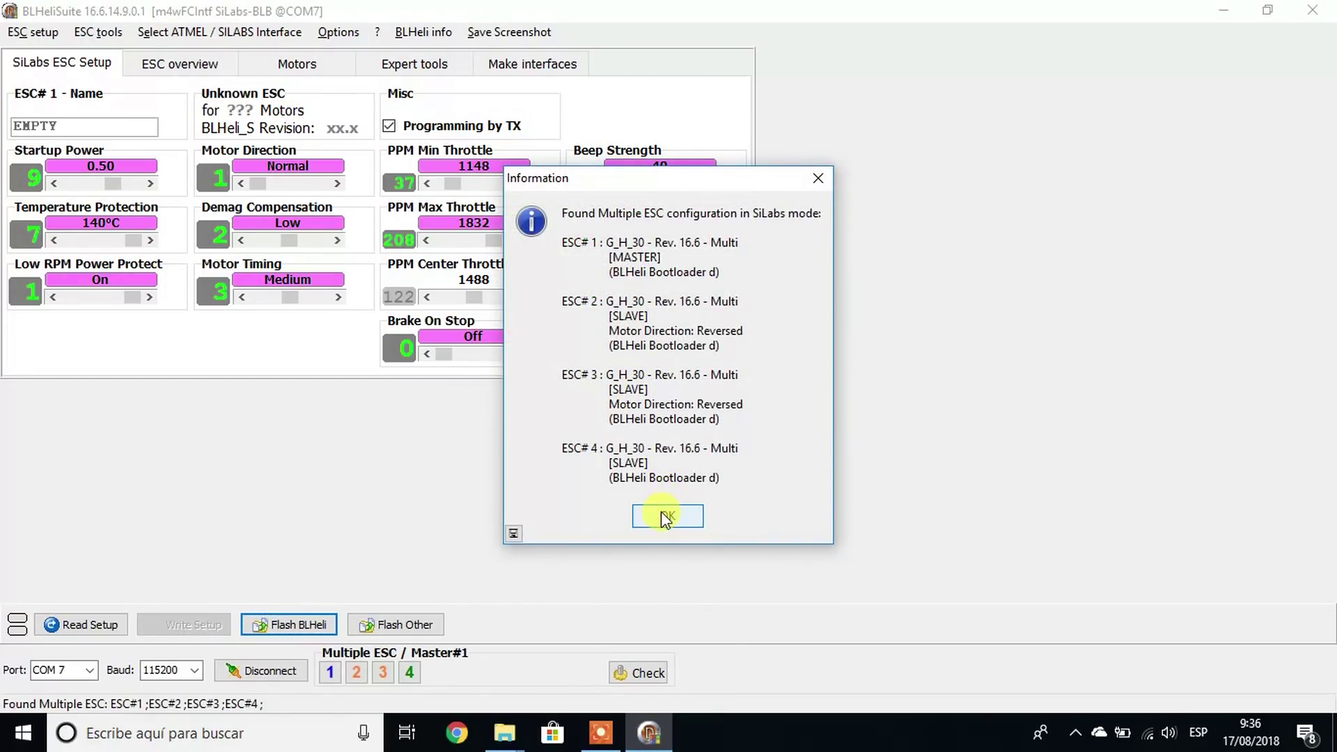
left_click(662, 516)
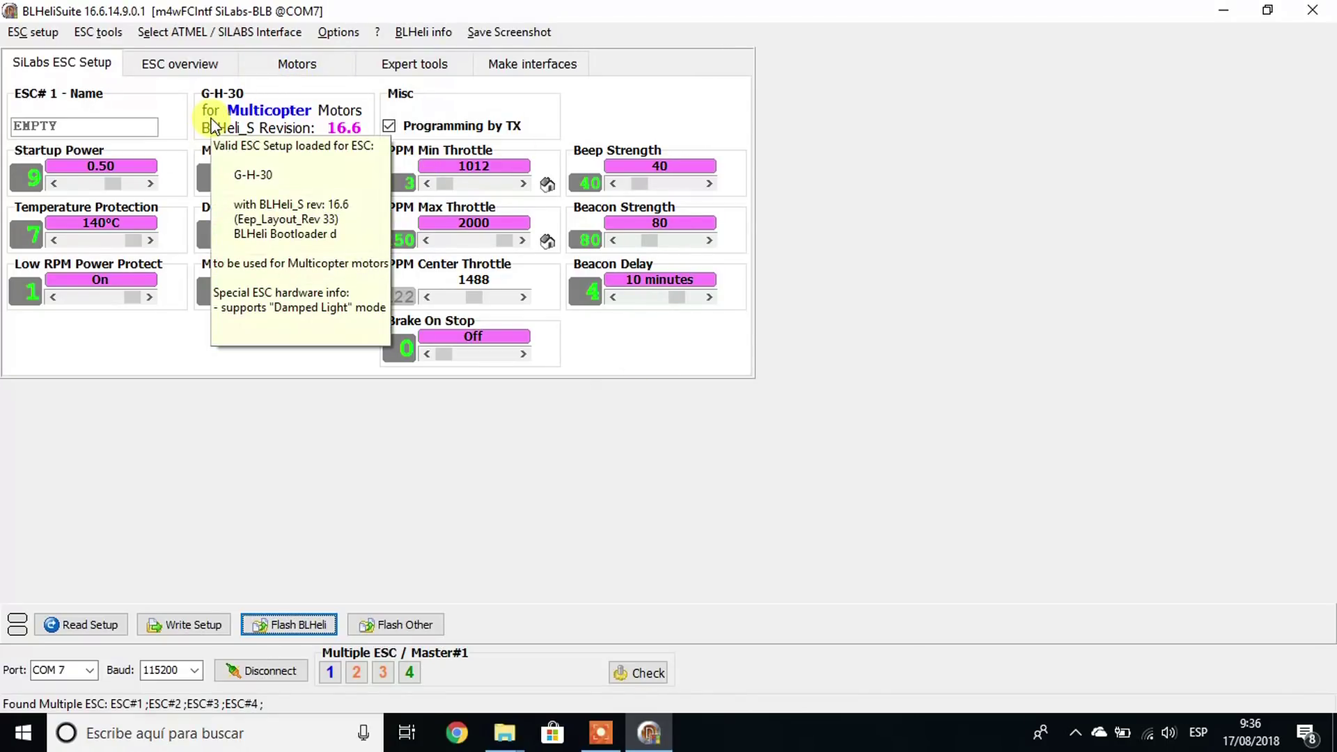
mouse_move(255, 102)
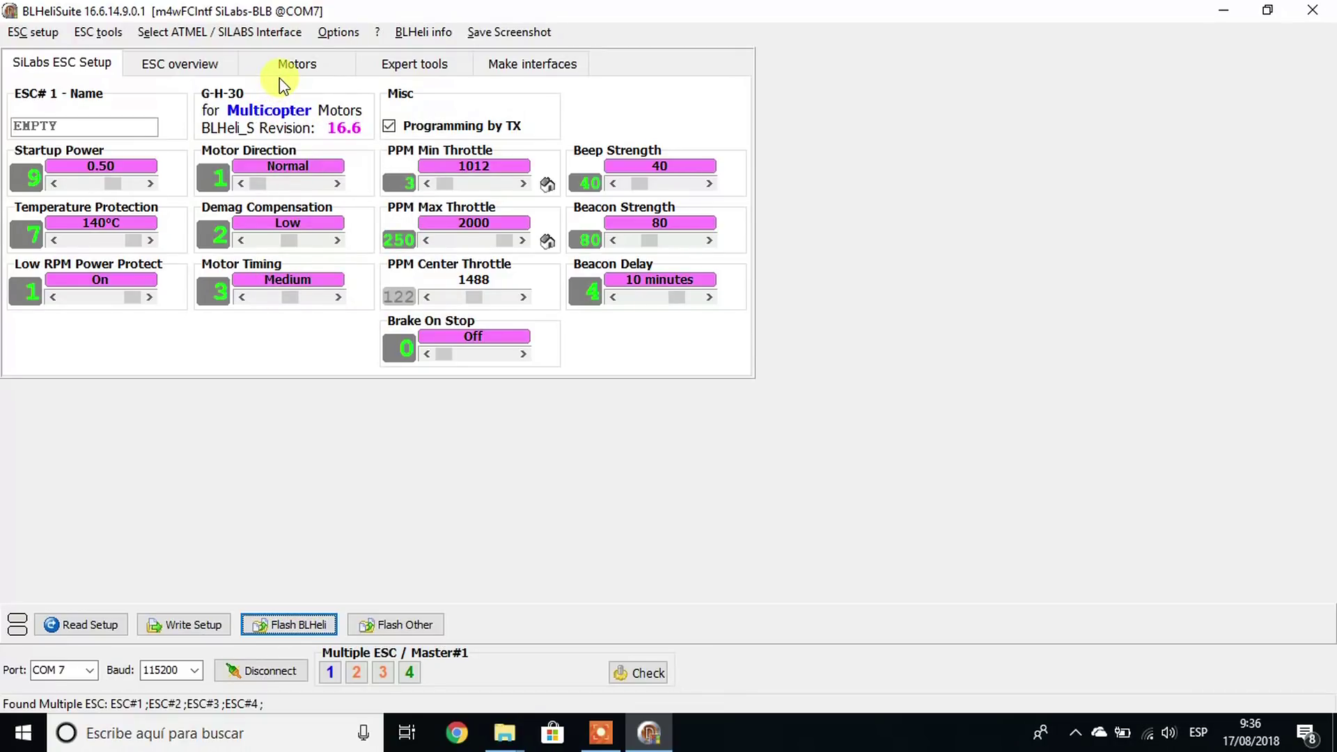
Step: Enable motor control and run the ESC calibration on motors 1 to 4 with minimum 1000 and maximum 2000, confirming the ESC power-off and power-on
left_click(296, 67)
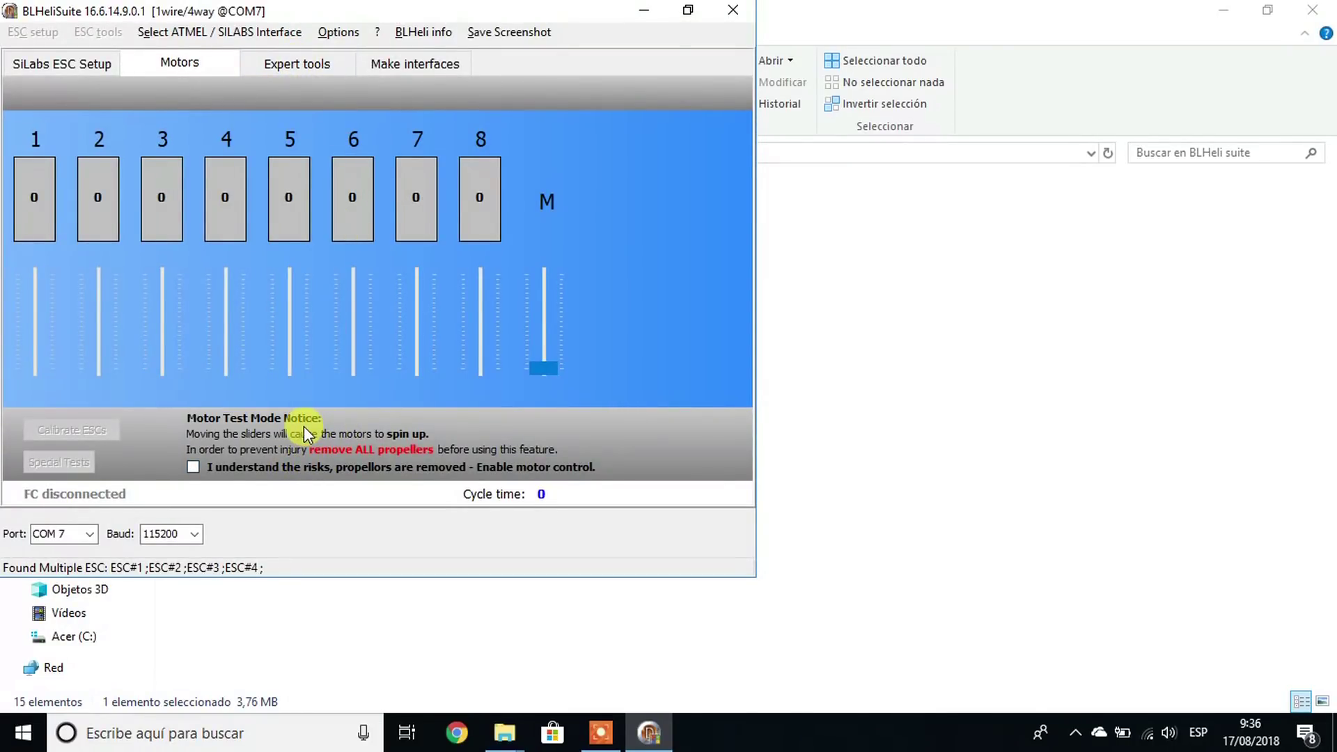
left_click(192, 467)
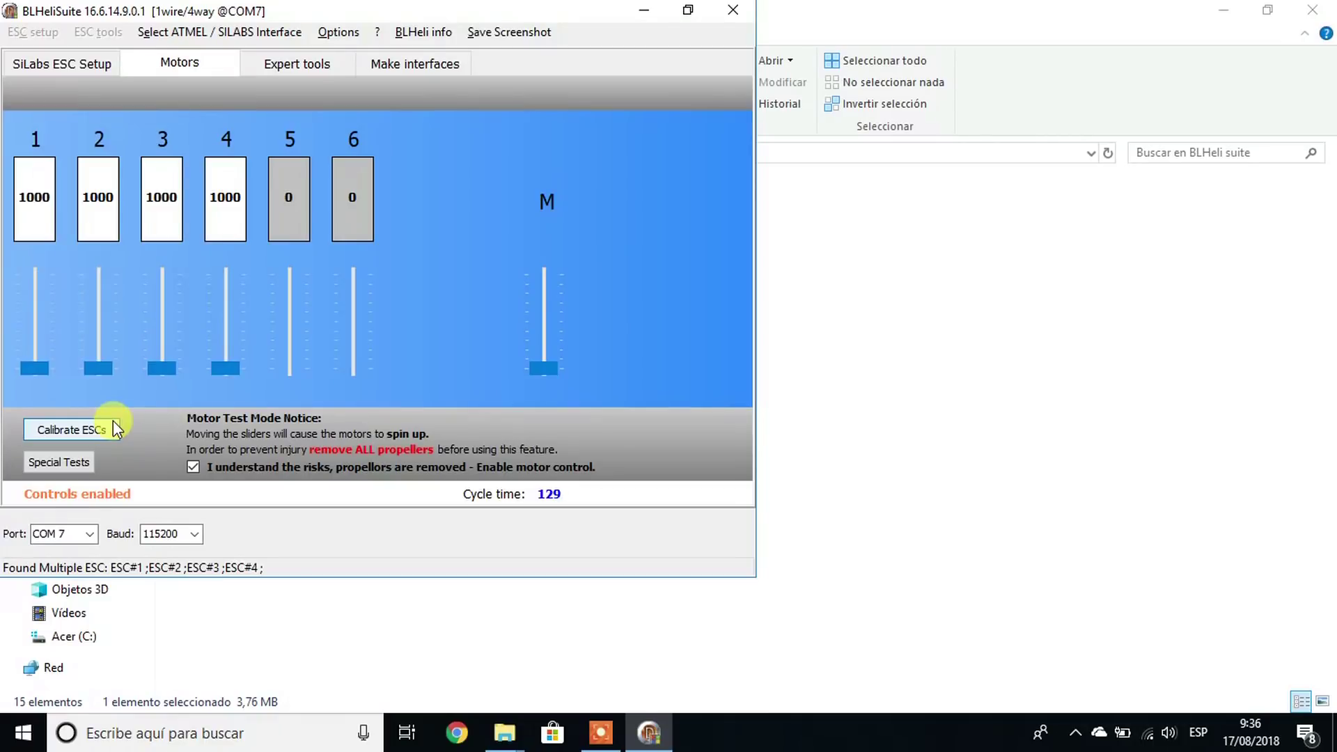
left_click(72, 430)
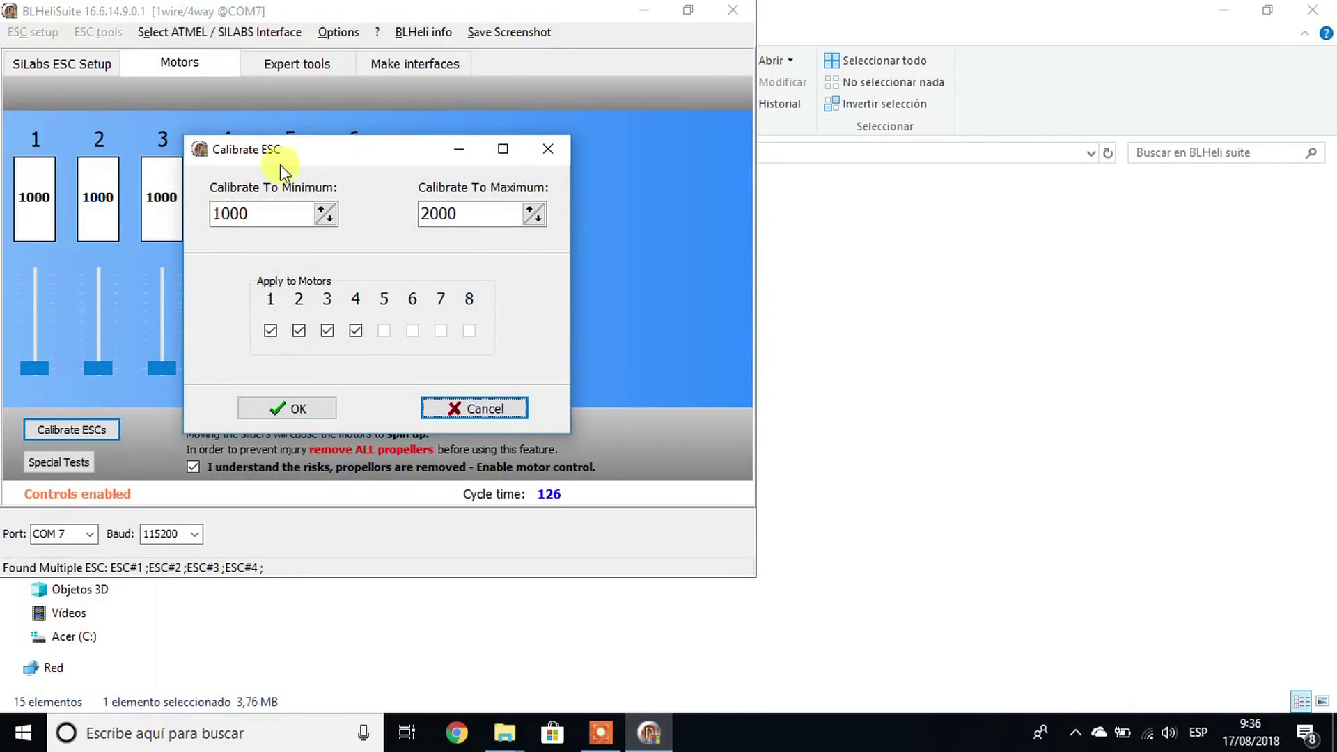
left_click(306, 408)
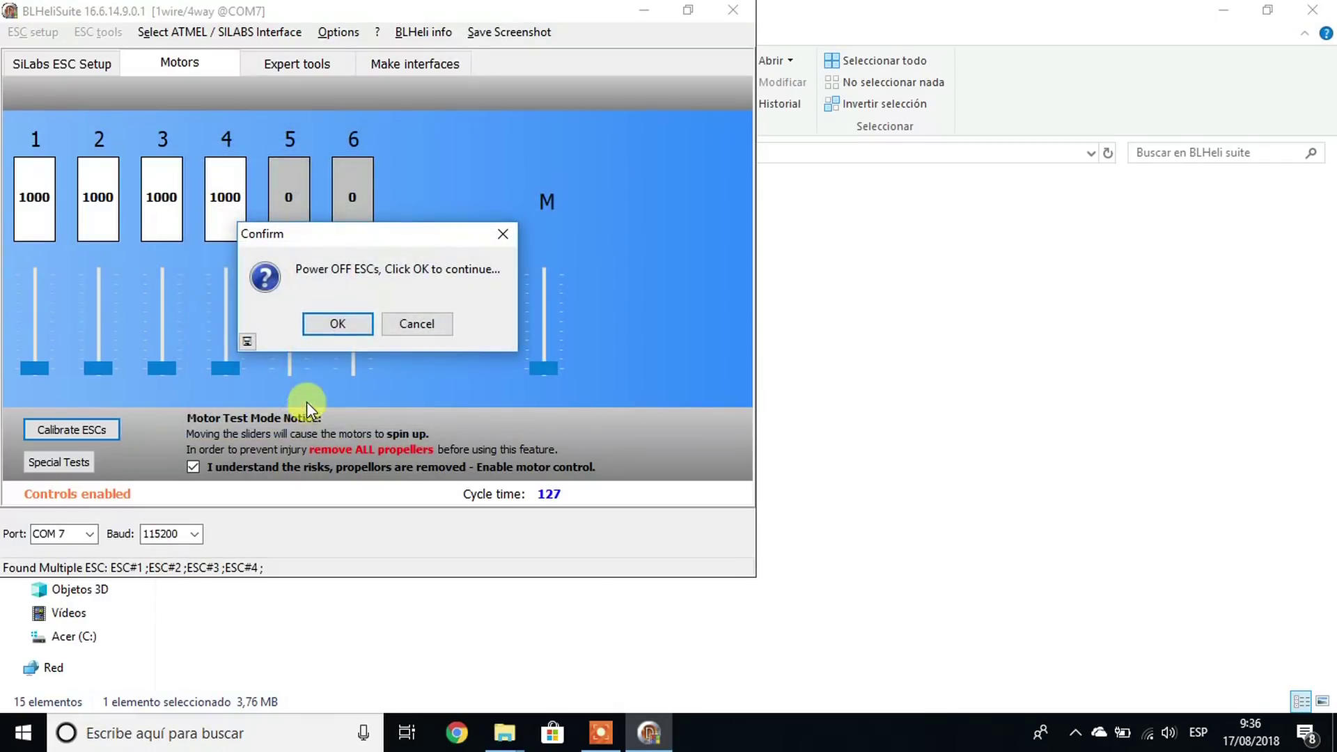
left_click(337, 323)
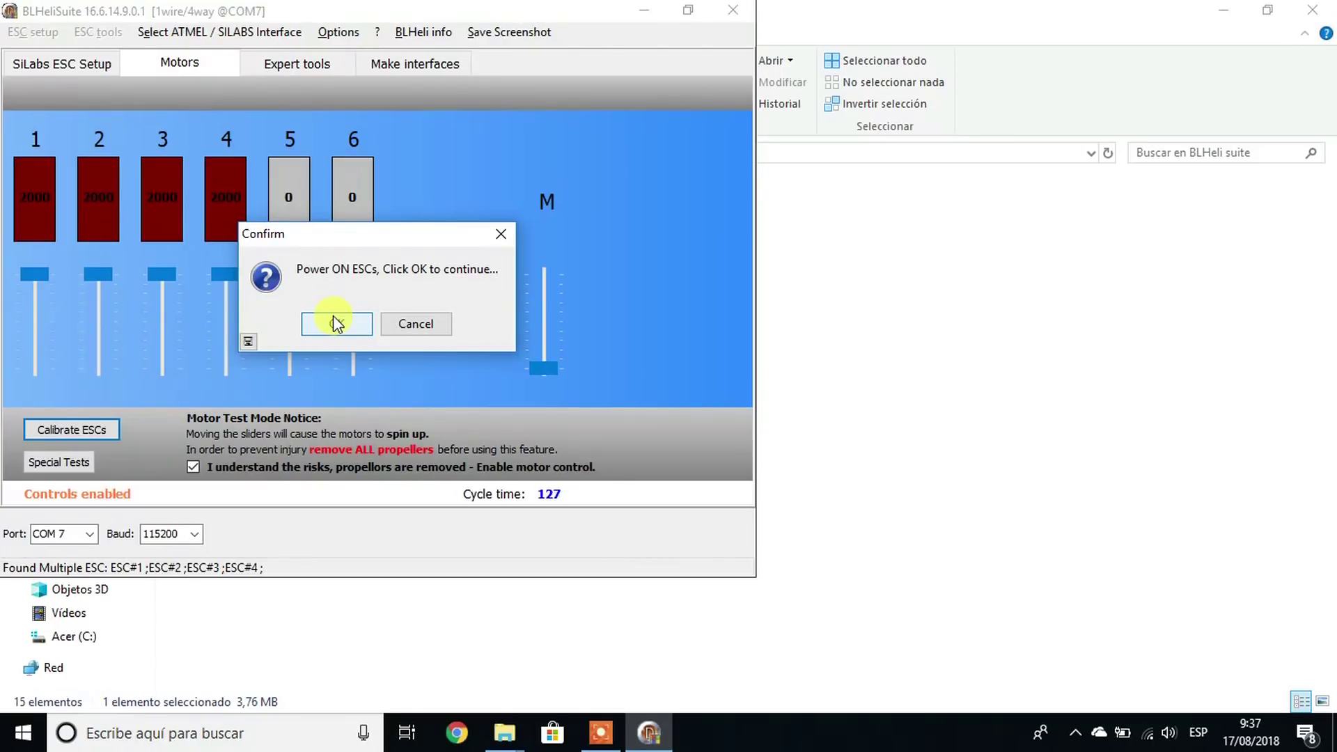
left_click(333, 316)
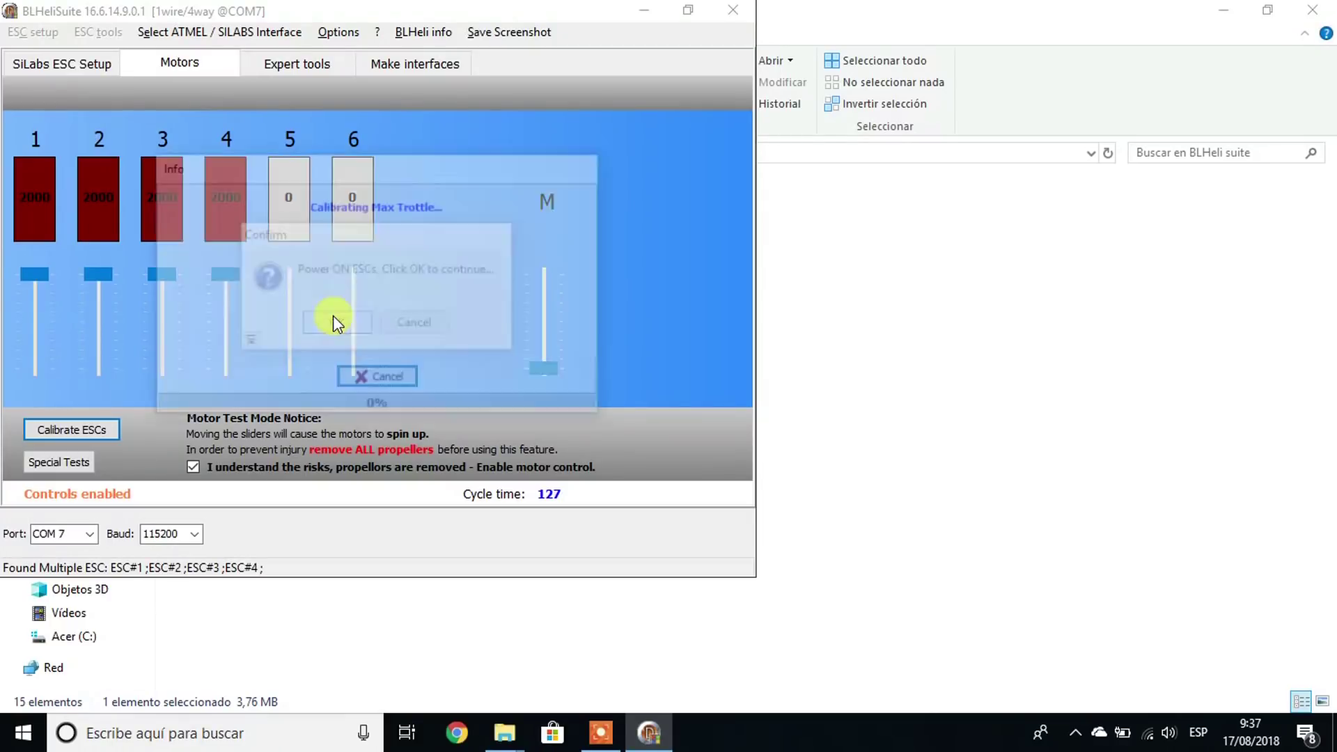